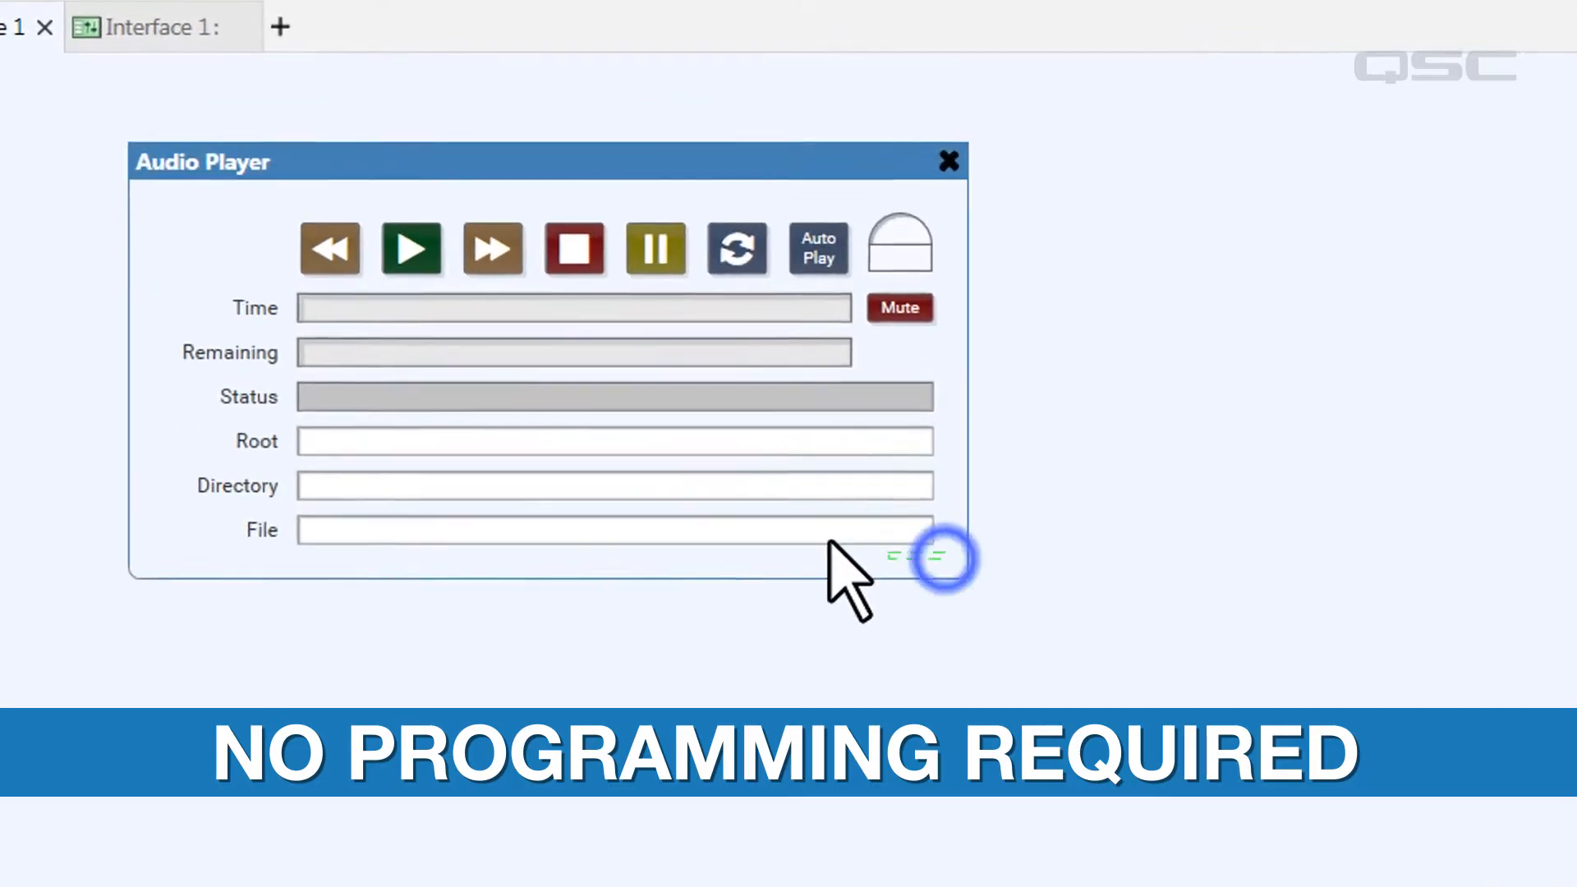
Copy all the Audio Player controls onto the Interface 1 page and adjust their size there
left_click_drag(184, 213, 186, 212)
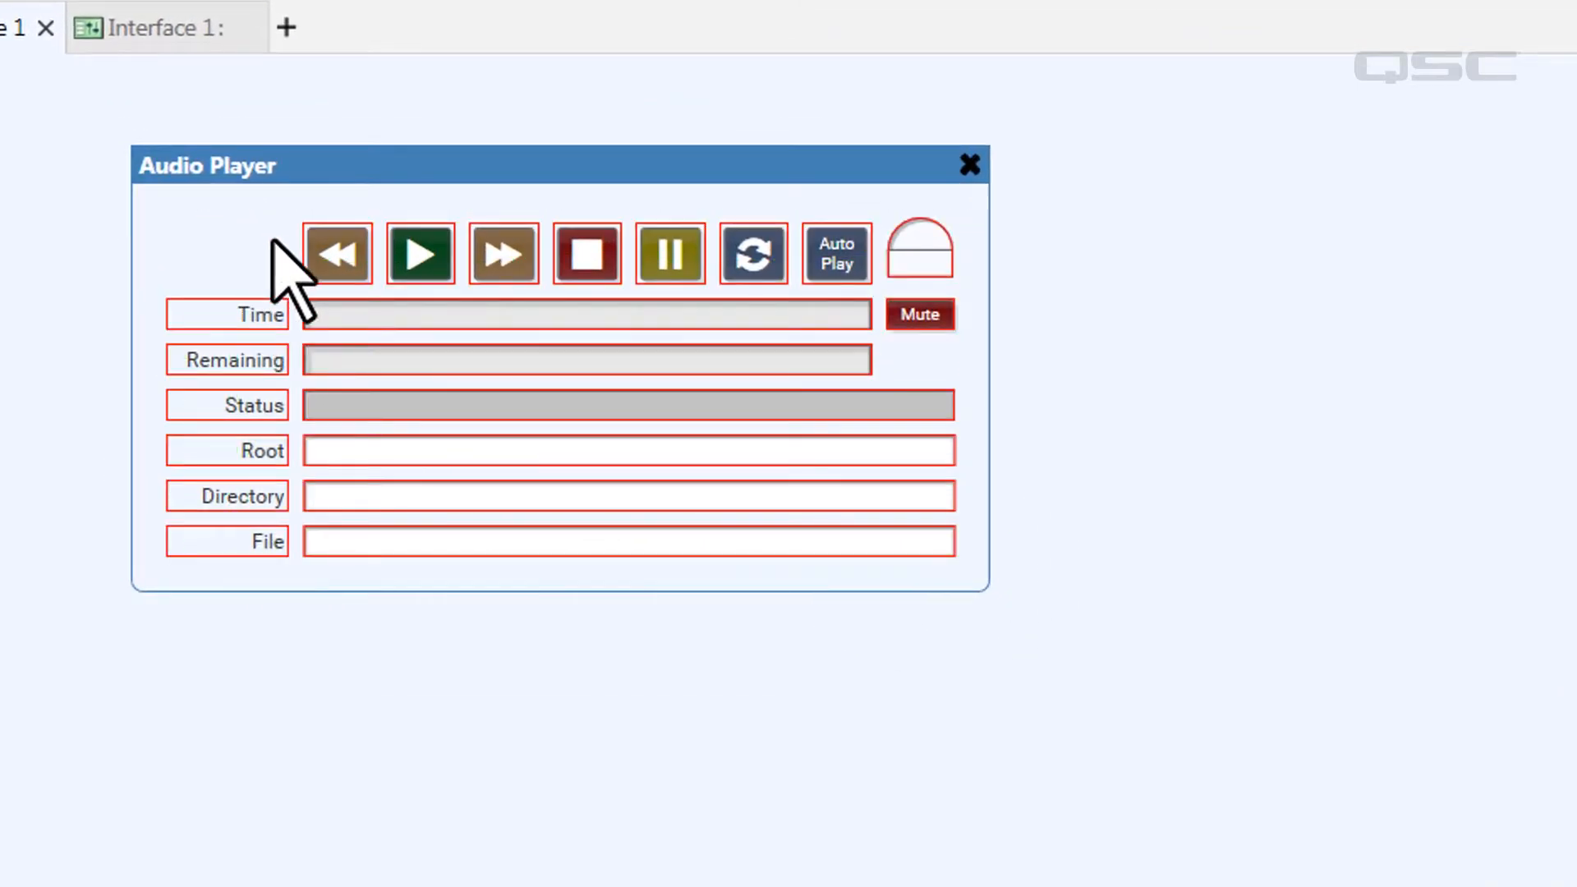
left_click_drag(338, 260, 630, 263)
left_click_drag(1238, 565, 1406, 651)
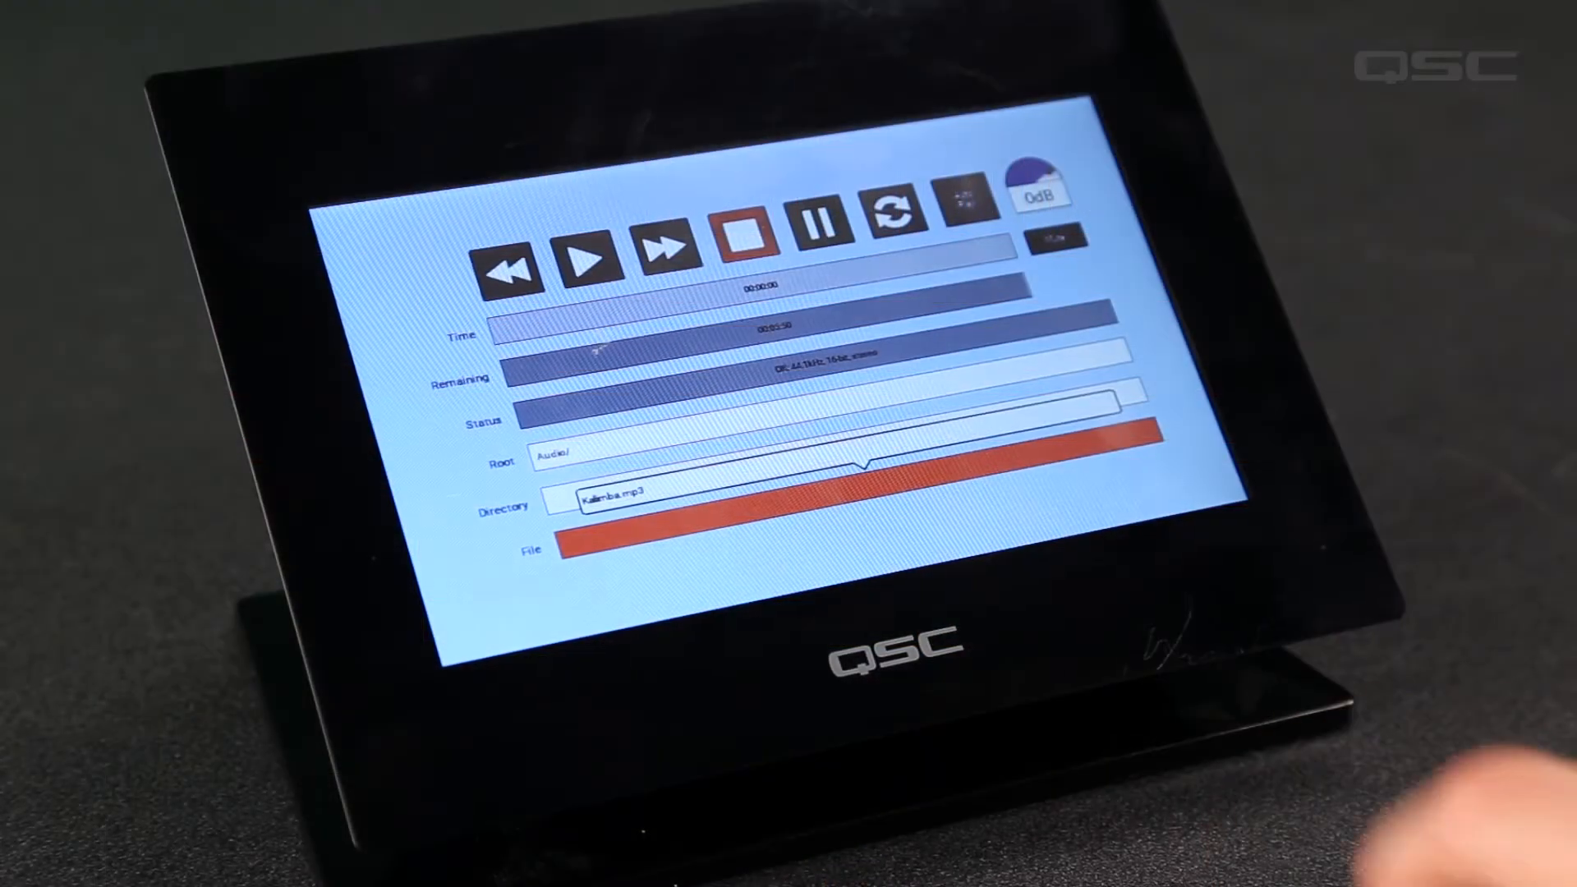
left_click(723, 460)
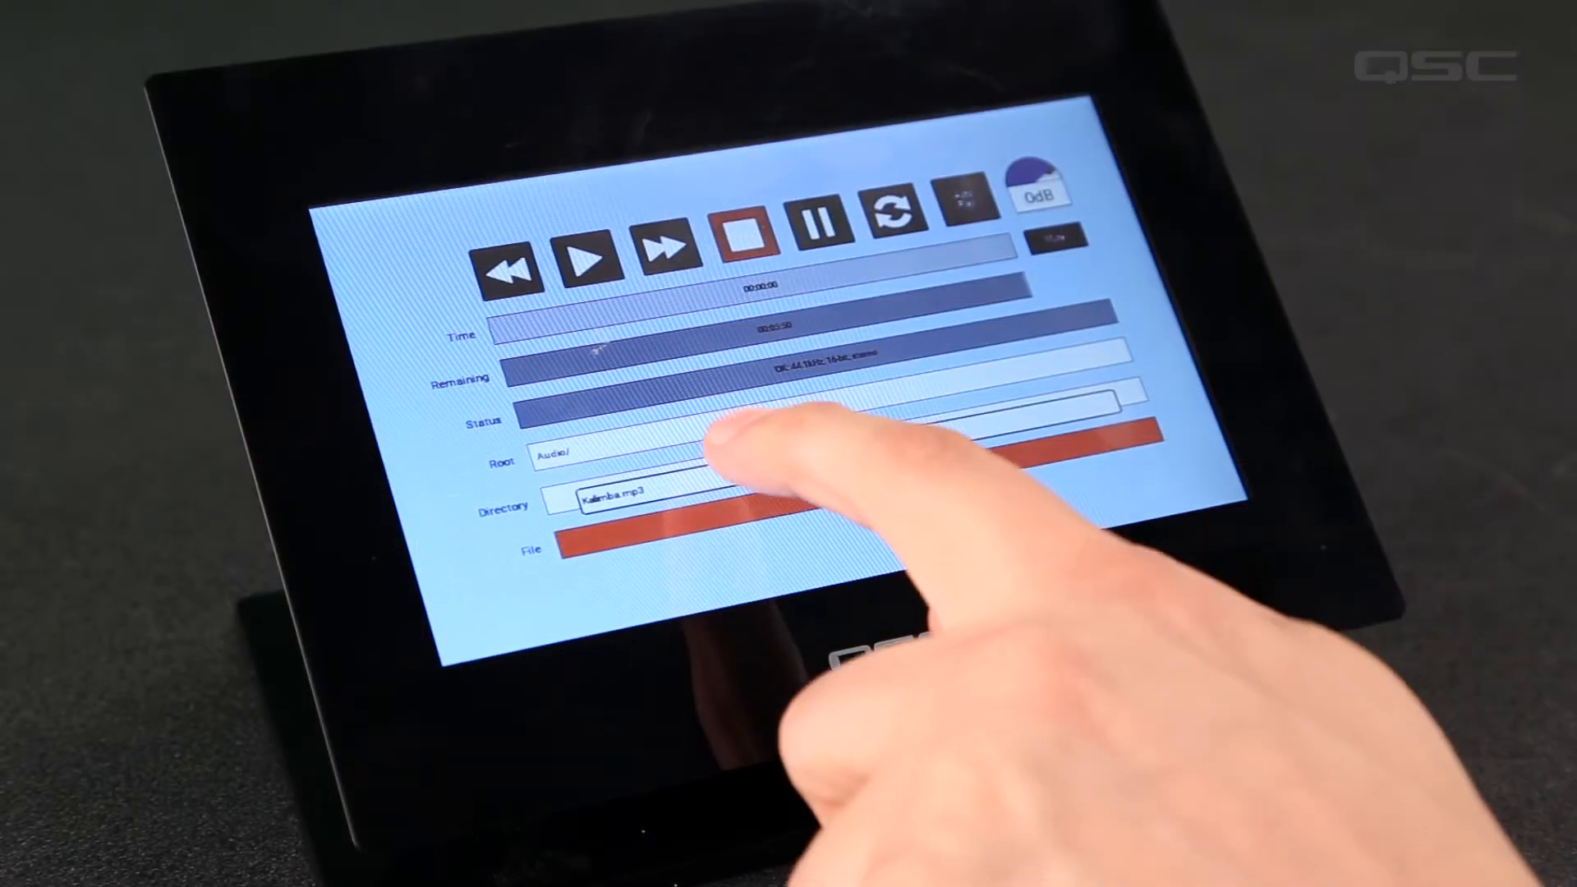
left_click(586, 259)
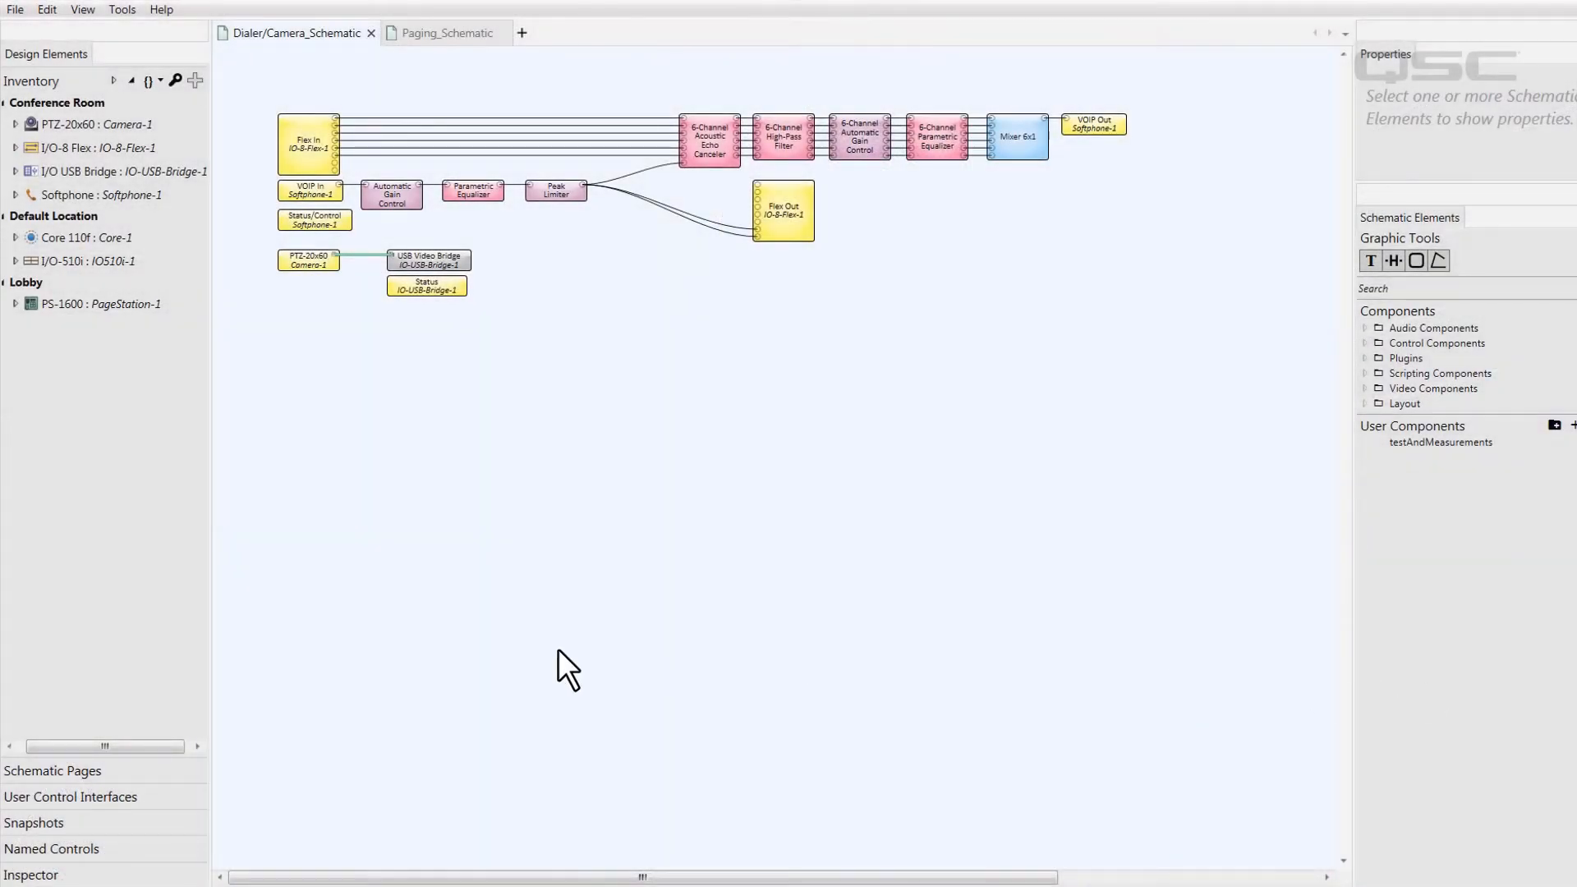
Open the Inventory Status user control interface and examine its Conference Room, Default Location and Lobby pages
left_click(138, 799)
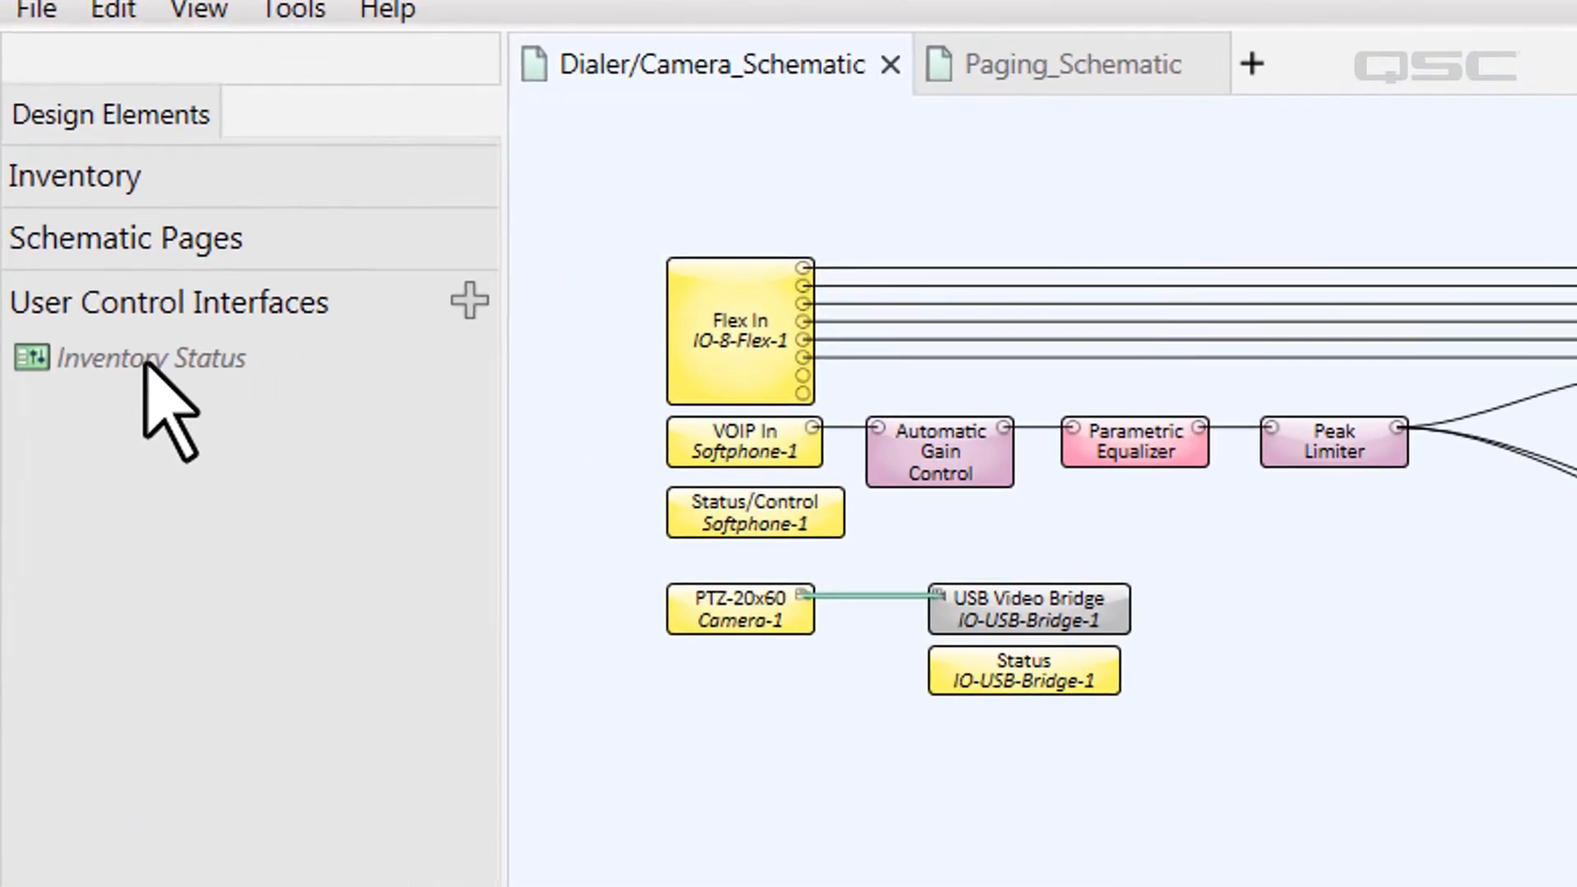
double_click(146, 361)
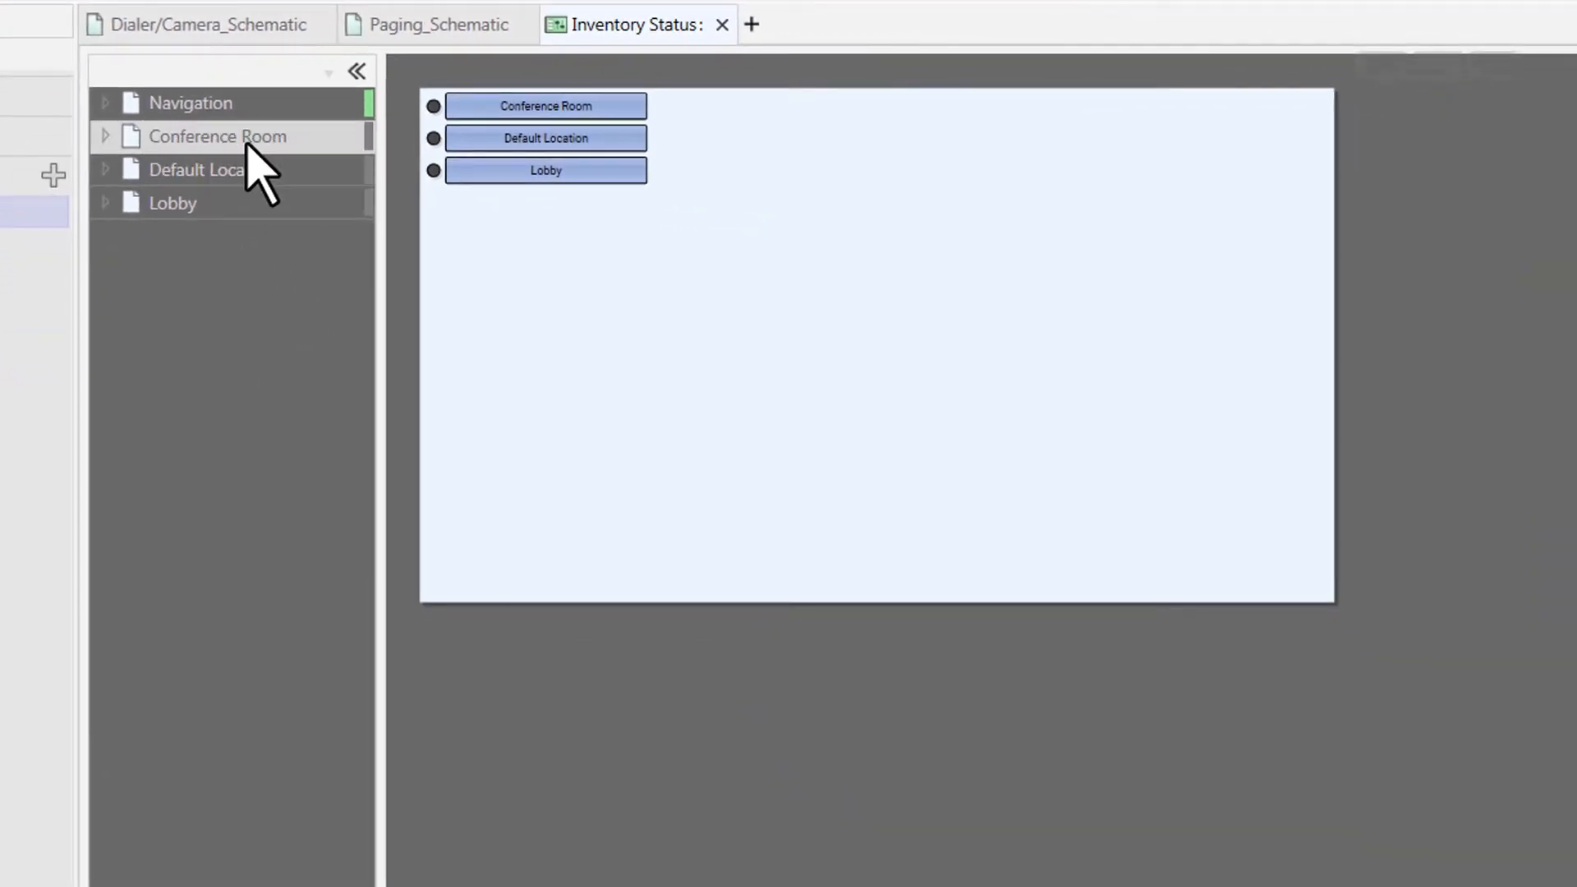
left_click(474, 188)
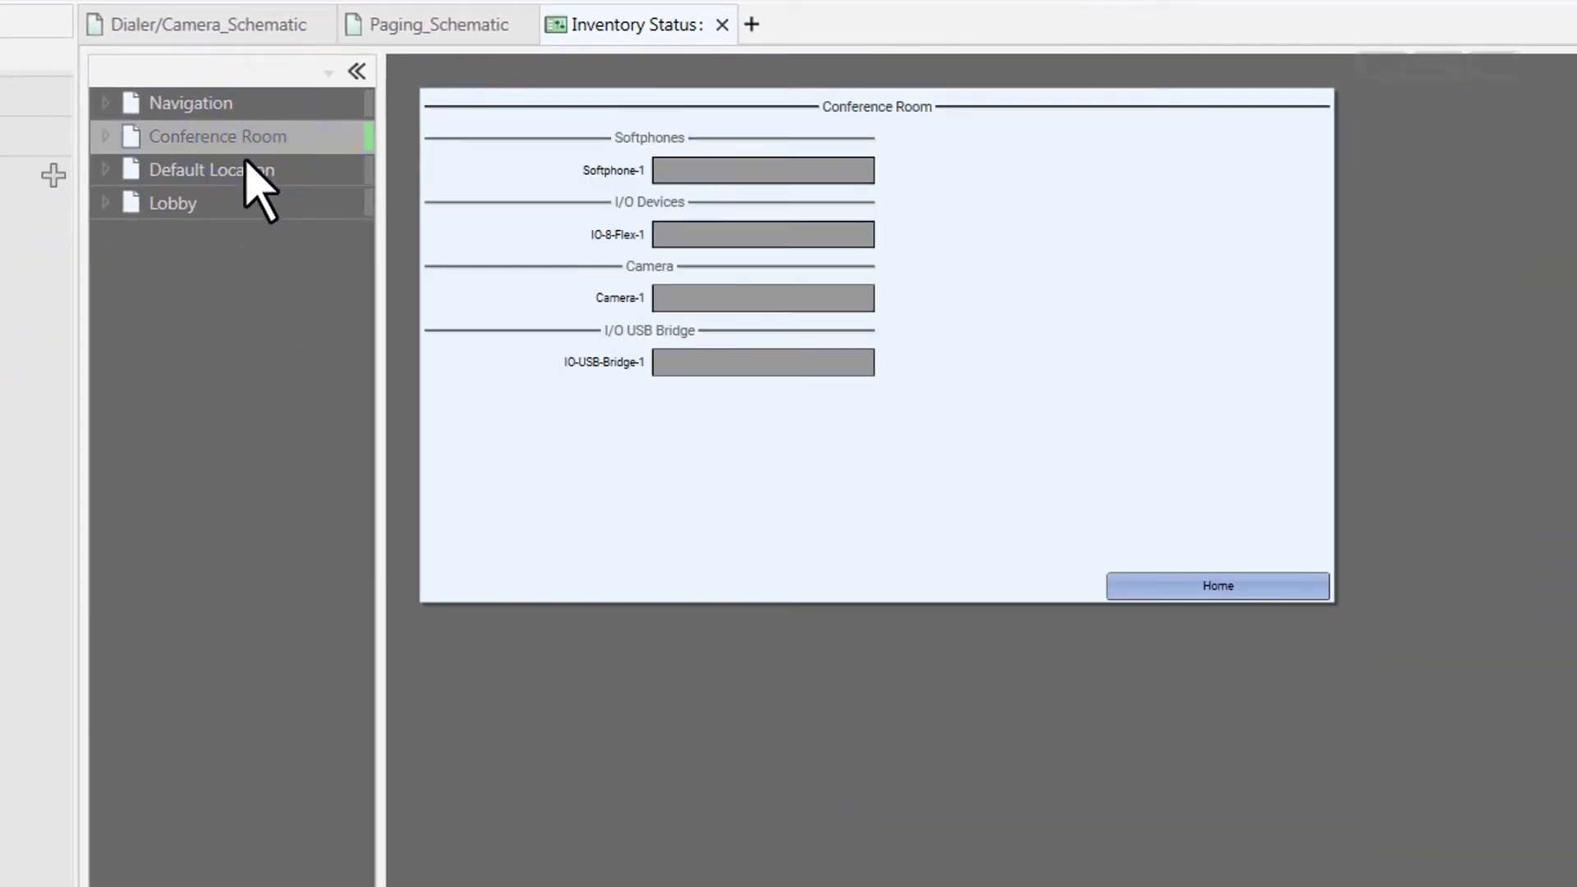
left_click(245, 169)
left_click(233, 212)
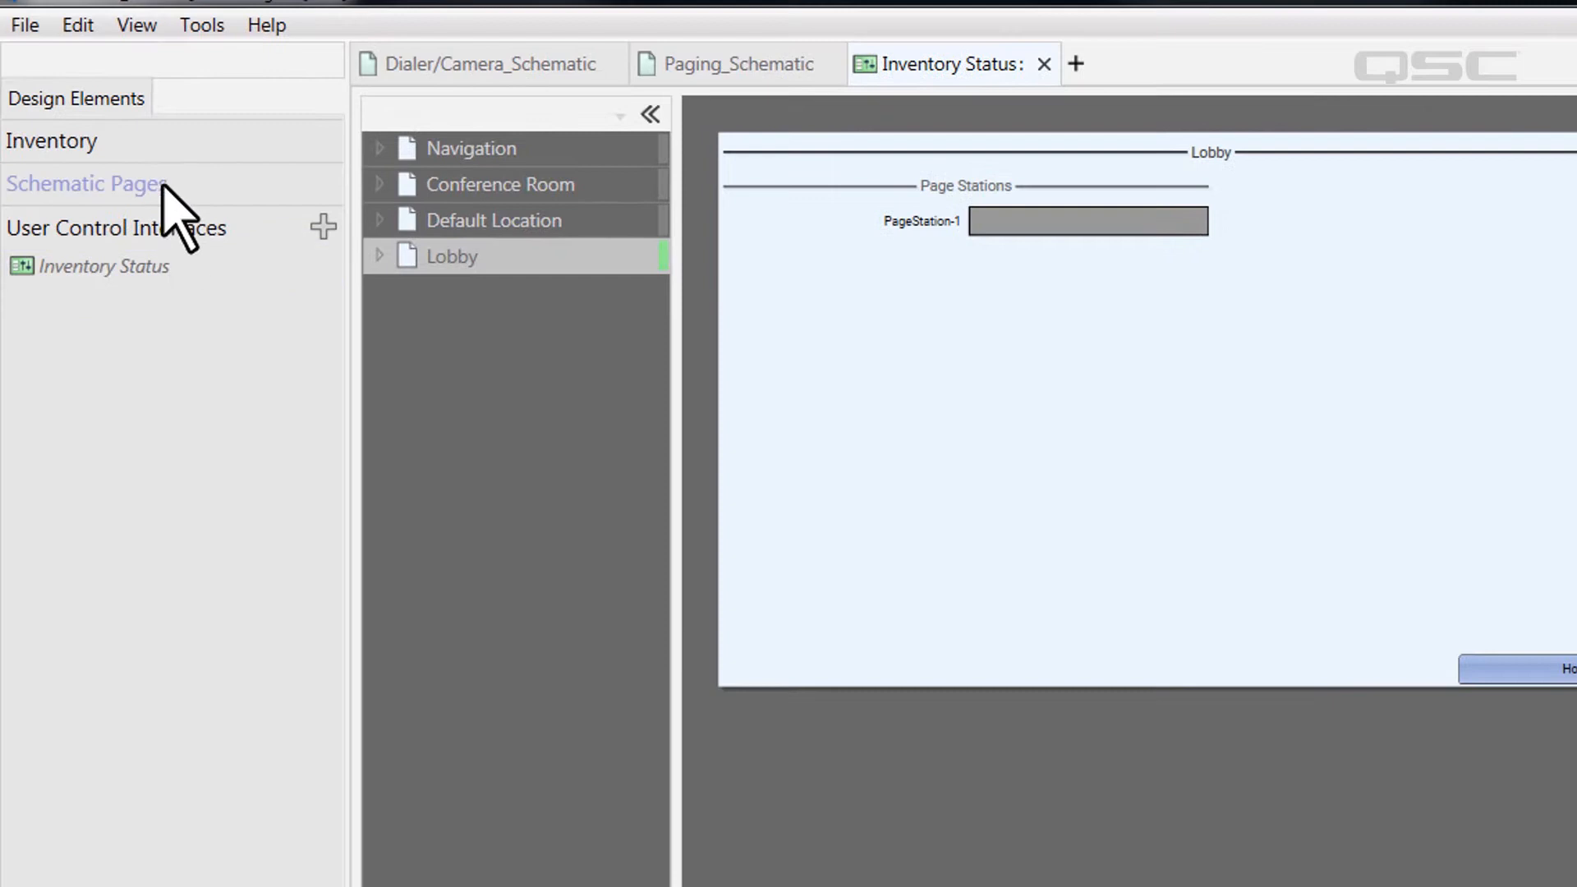
Create a new User Control Interface in the design
left_click(156, 143)
left_click(171, 220)
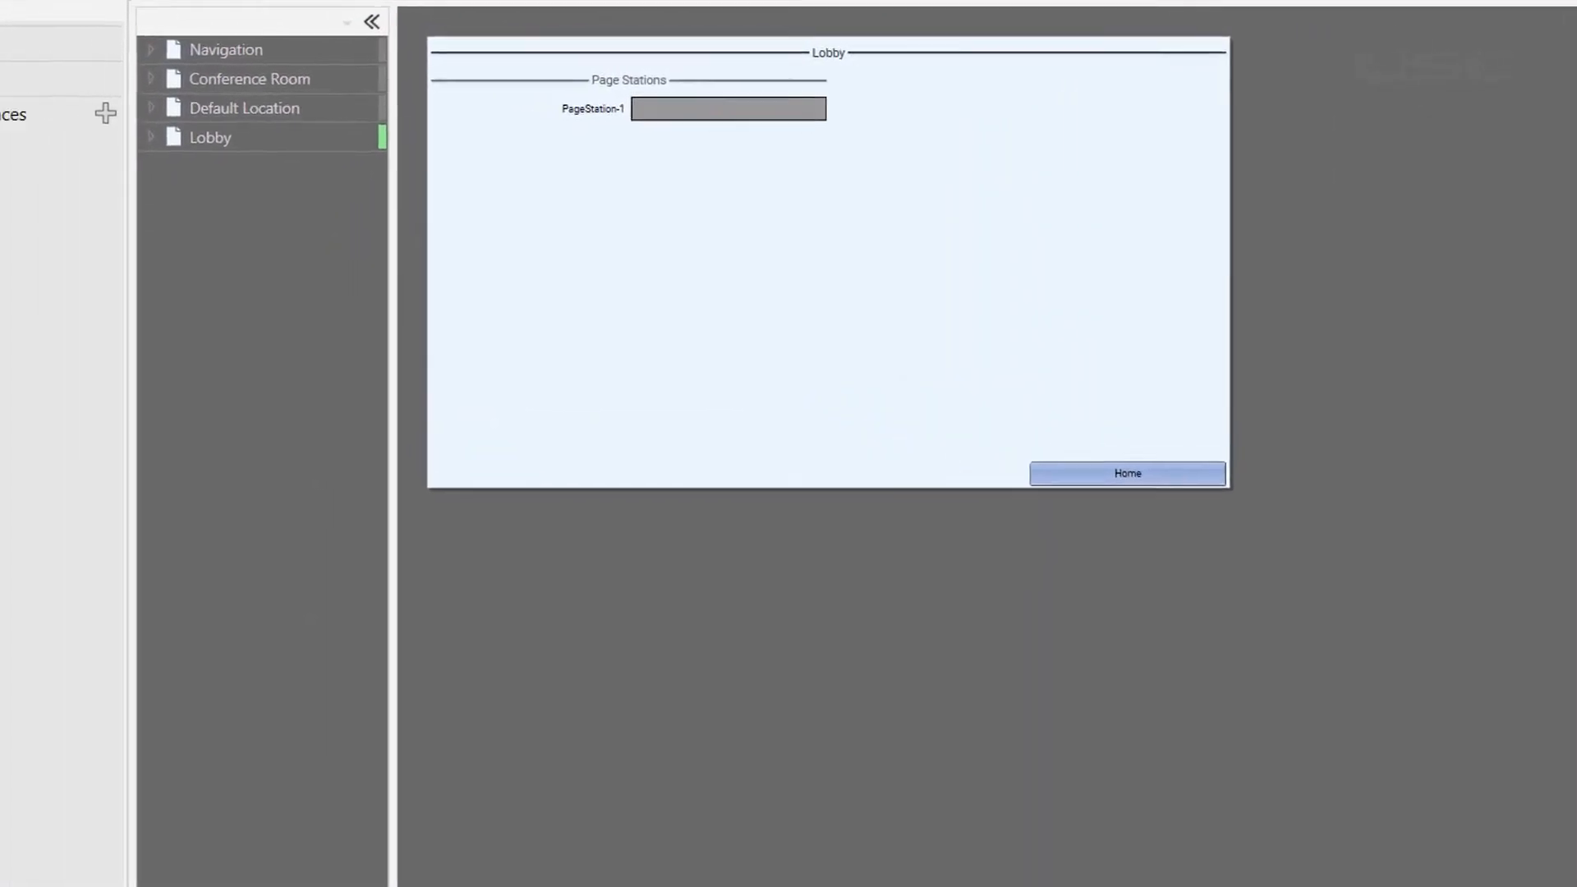
left_click(342, 138)
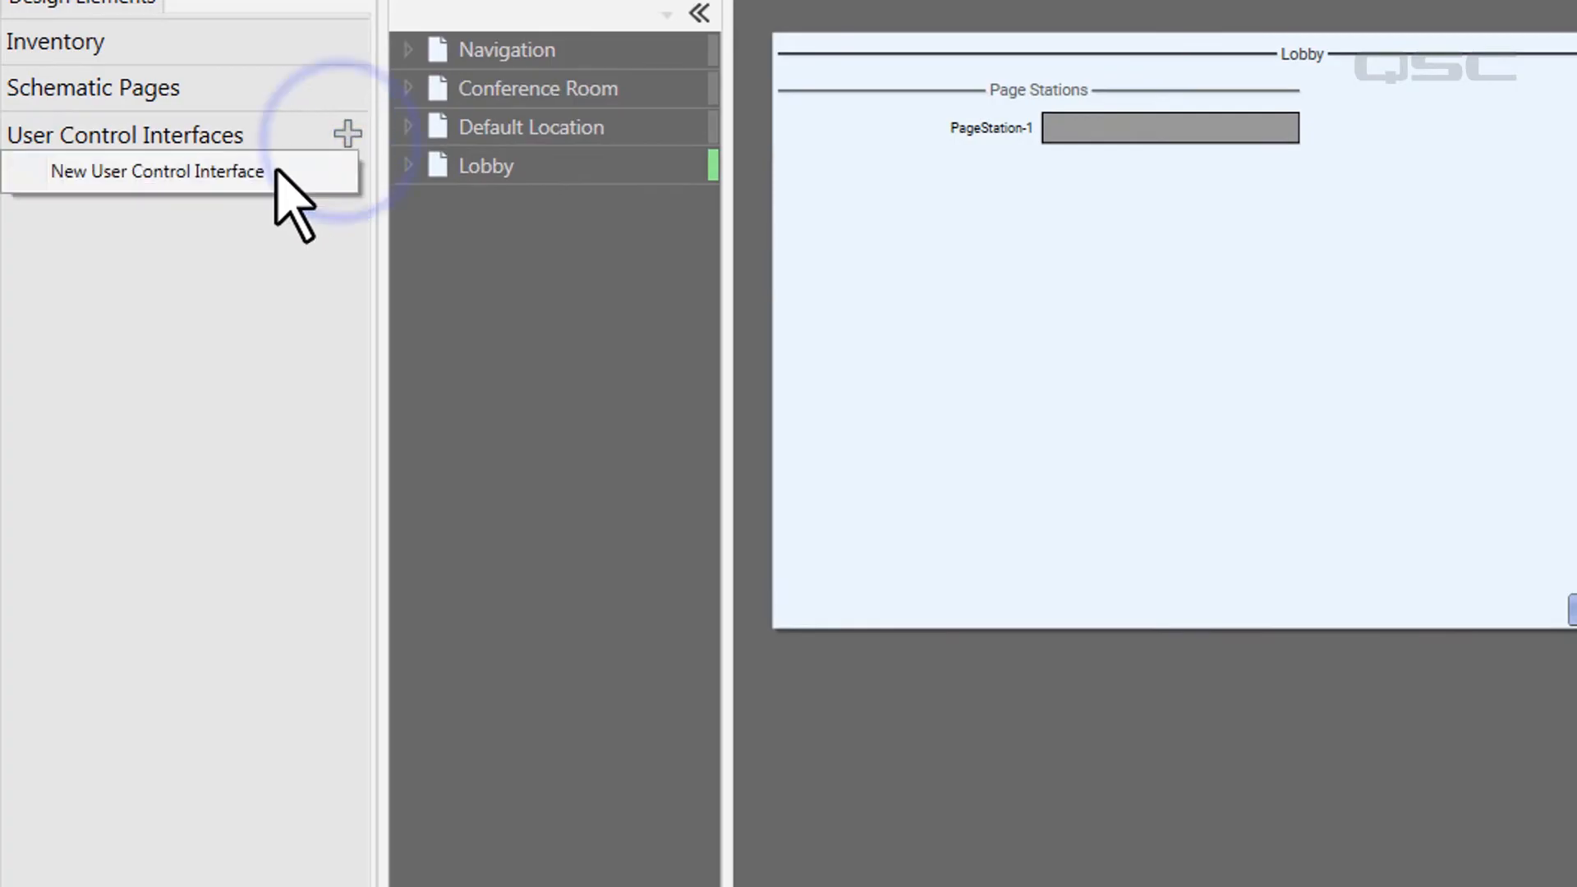
left_click(262, 172)
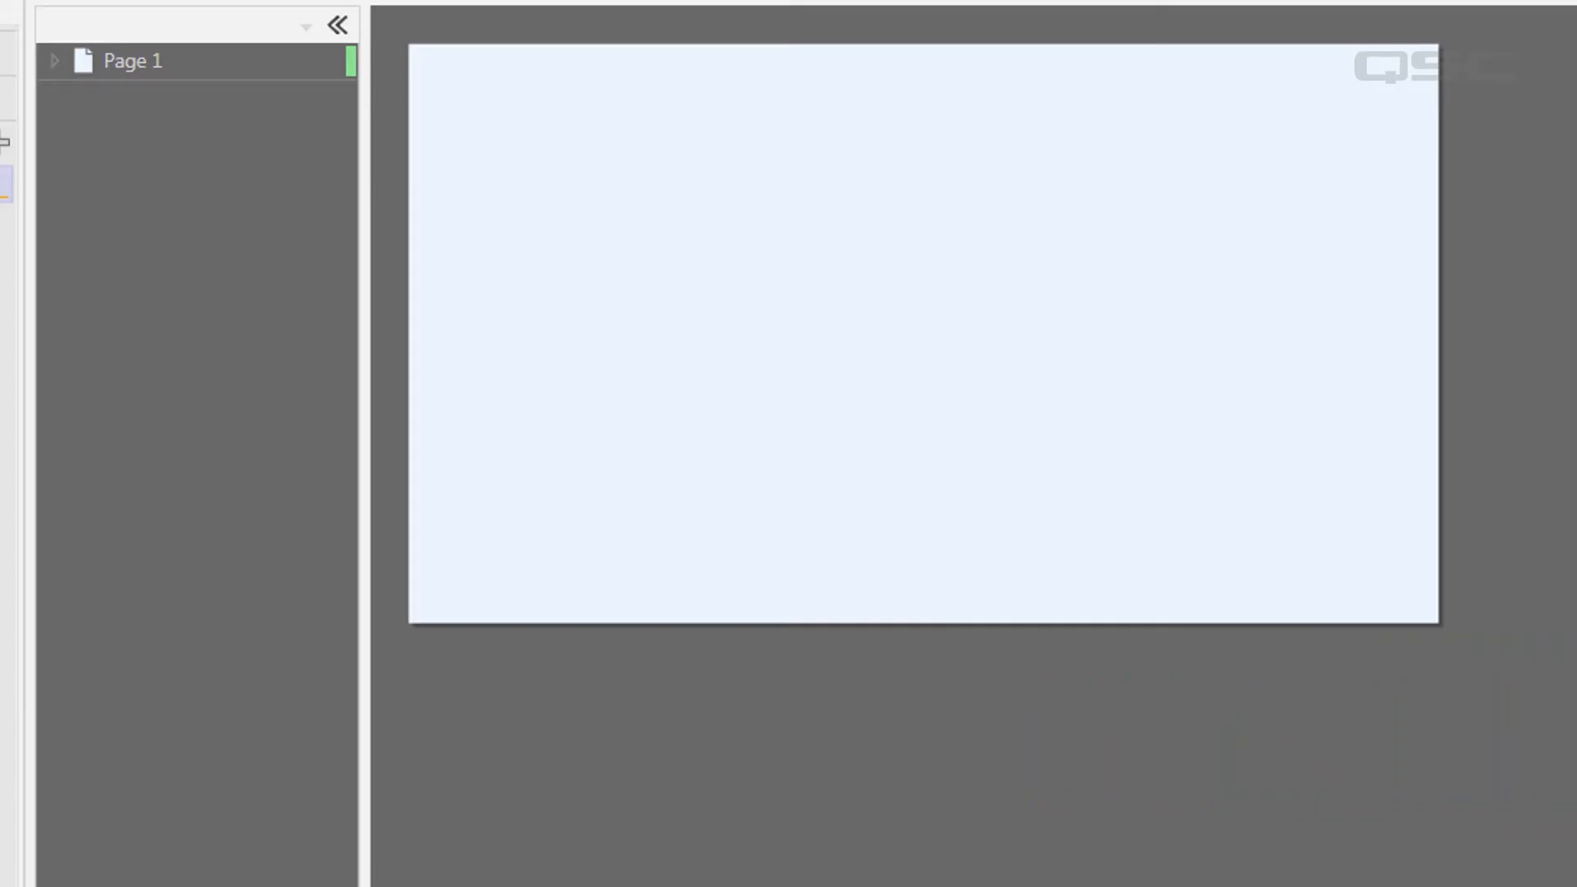
Copy the numeric keypad from the Softphone-1 Status/Control component in Dialer/Camera_Schematic onto Page 1 of Interface 1
left_click(106, 25)
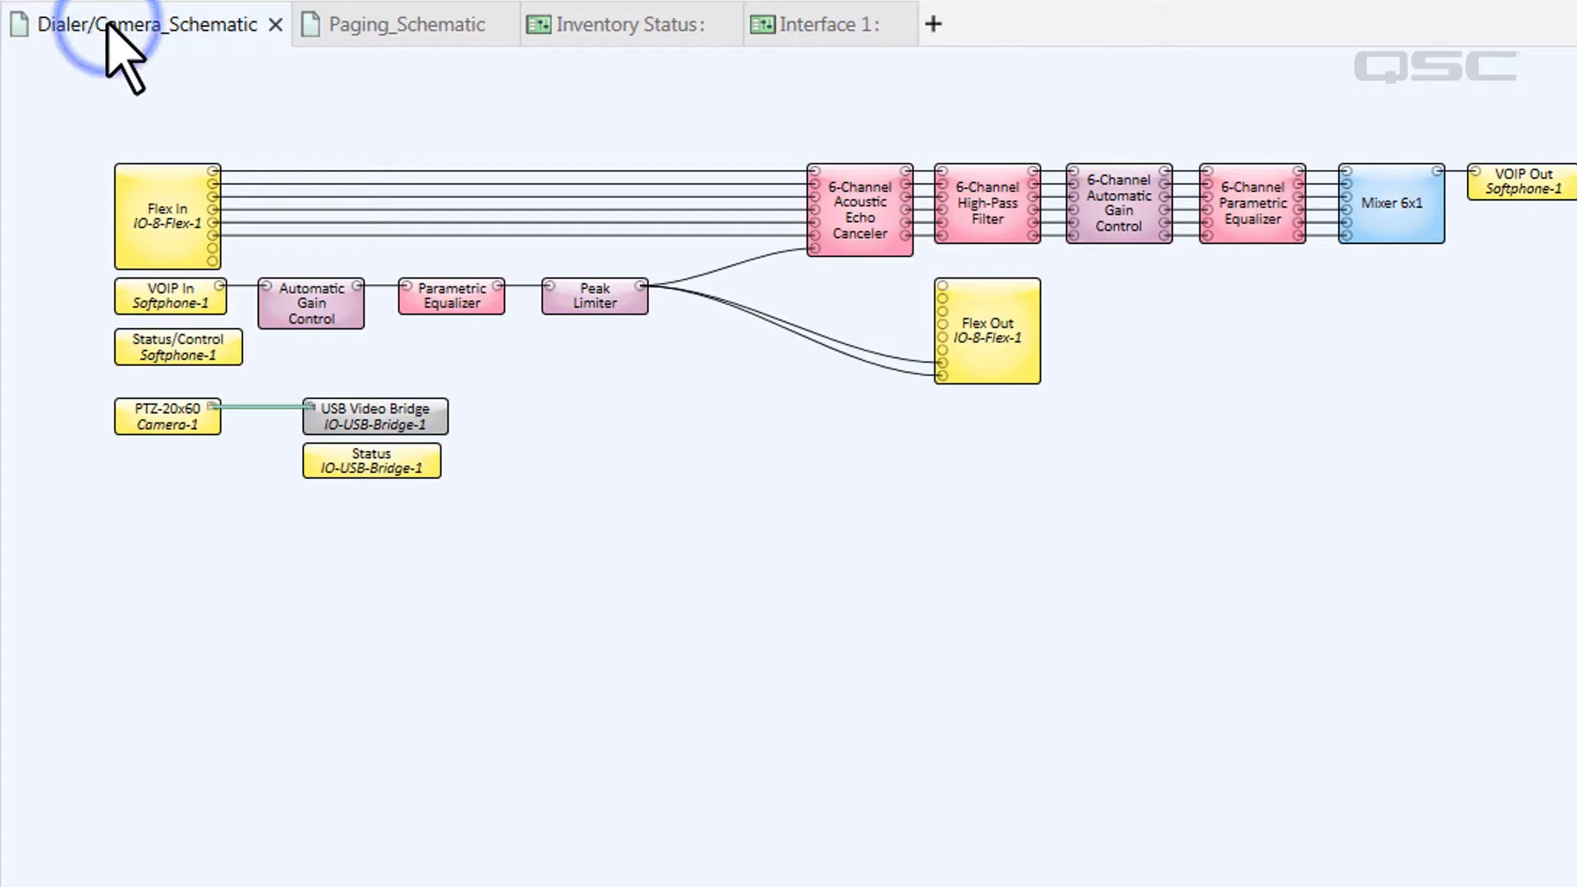
double_click(161, 347)
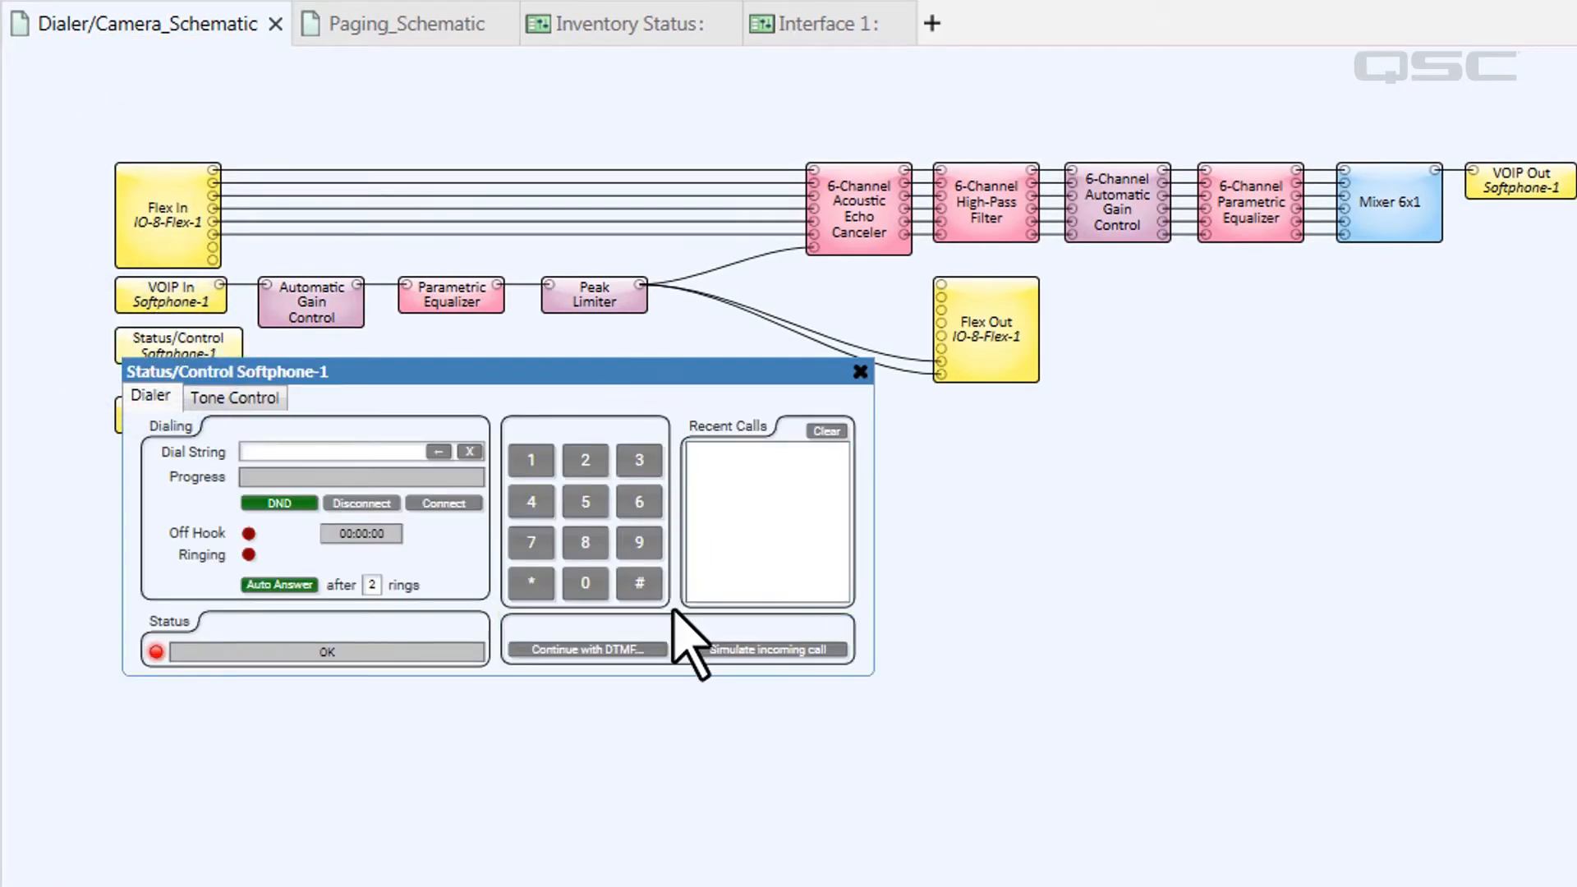
left_click(499, 408)
key("ctrl+c")
left_click(828, 25)
key("ctrl+v")
left_click_drag(581, 193, 474, 170)
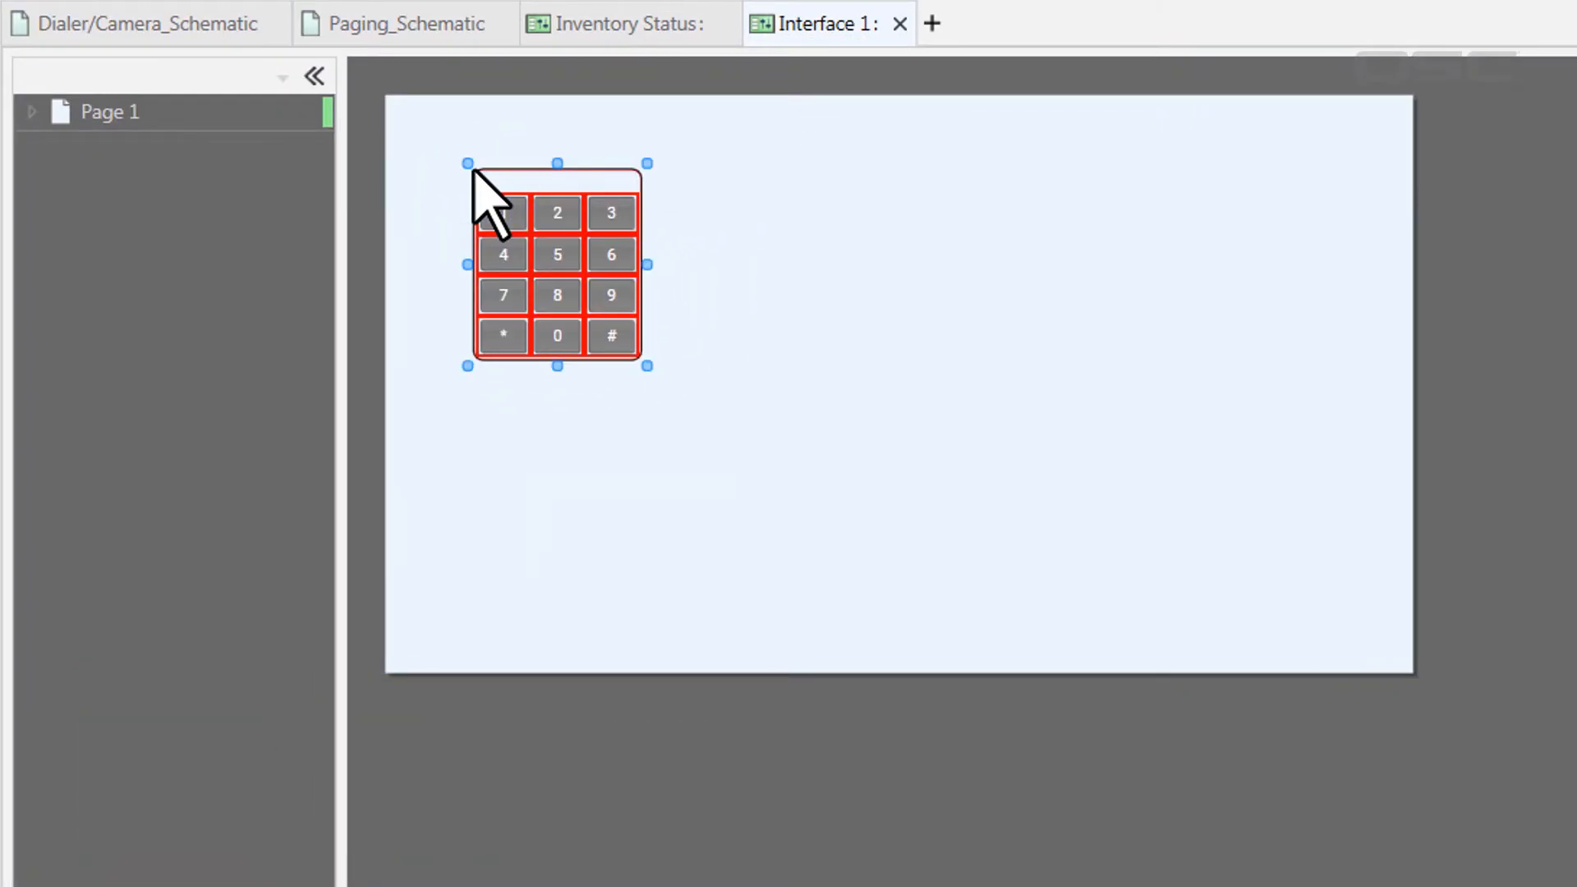
Copy the Dial String field with its backspace and clear buttons from Softphone-1 to just above the keypad on Interface 1
left_click(254, 20)
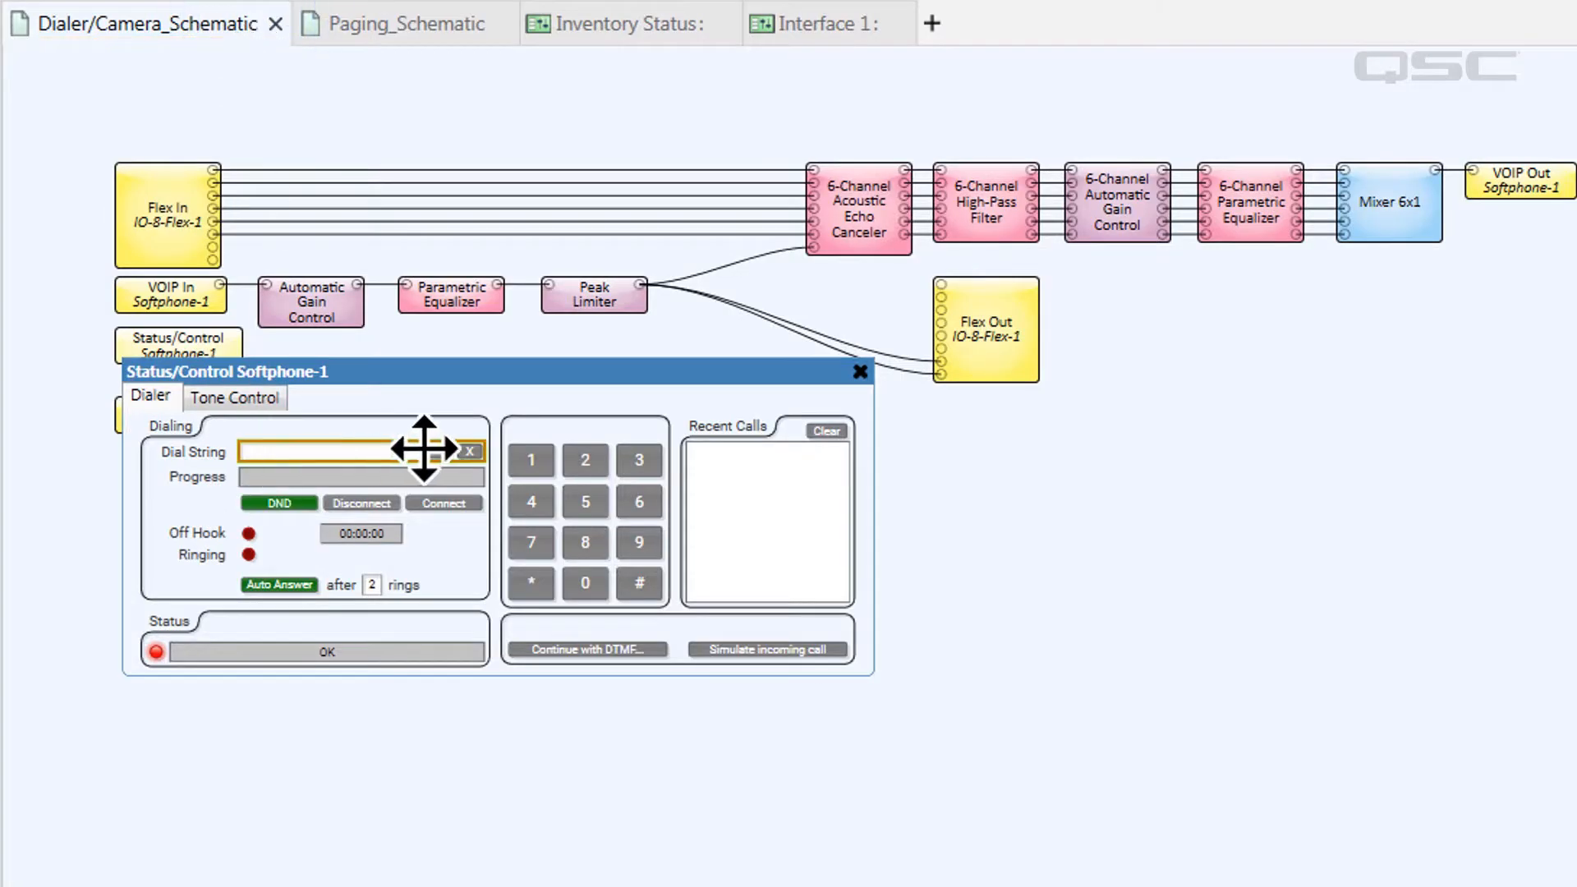
right_click(368, 452)
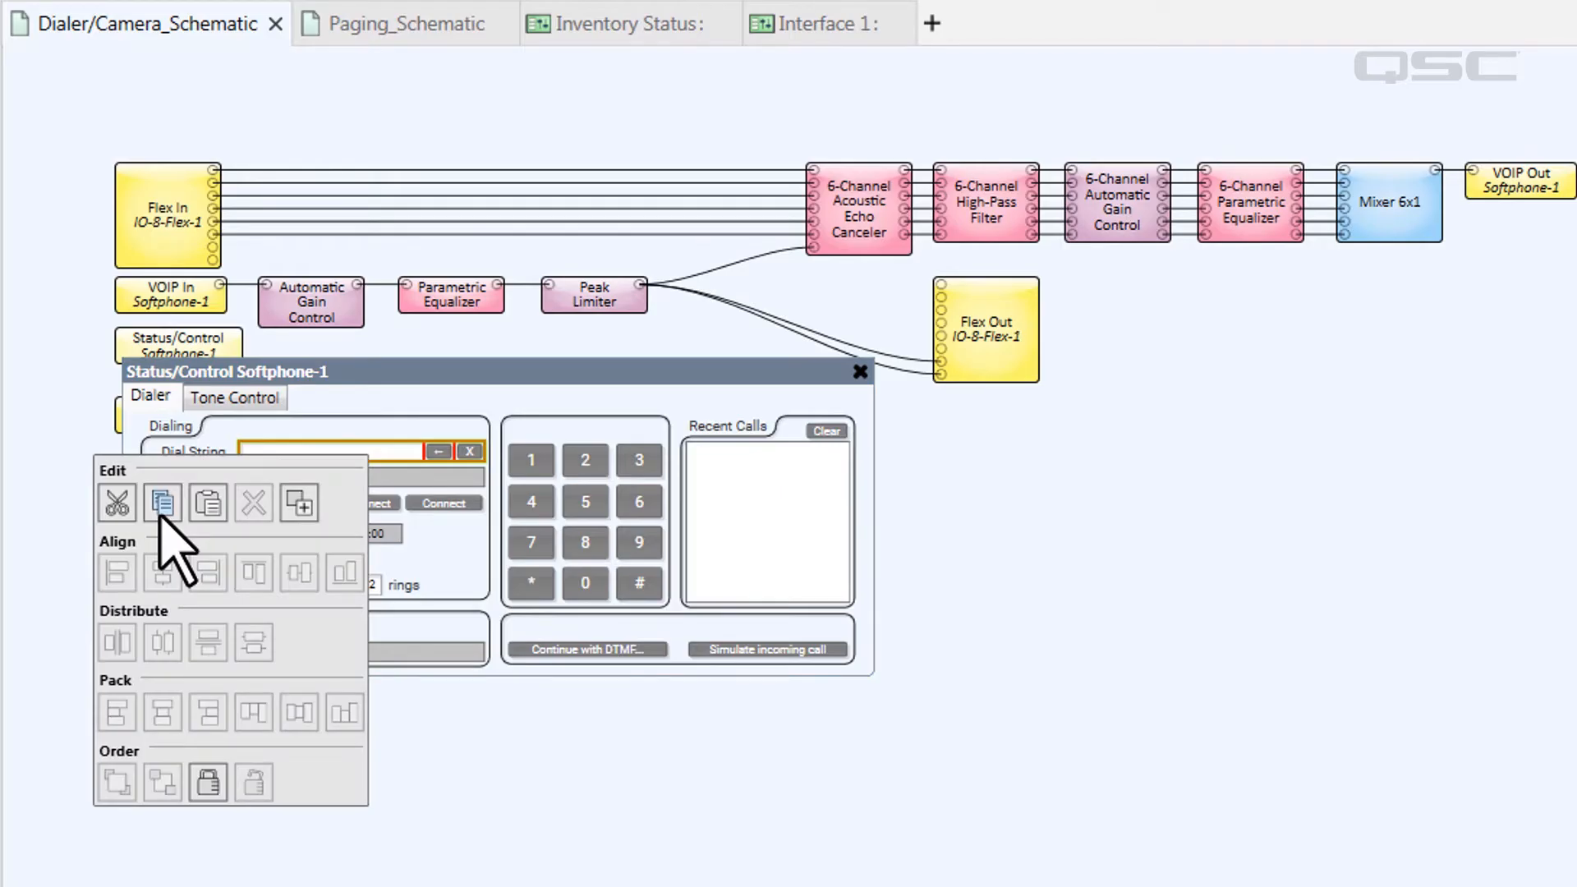
left_click(163, 503)
left_click(809, 25)
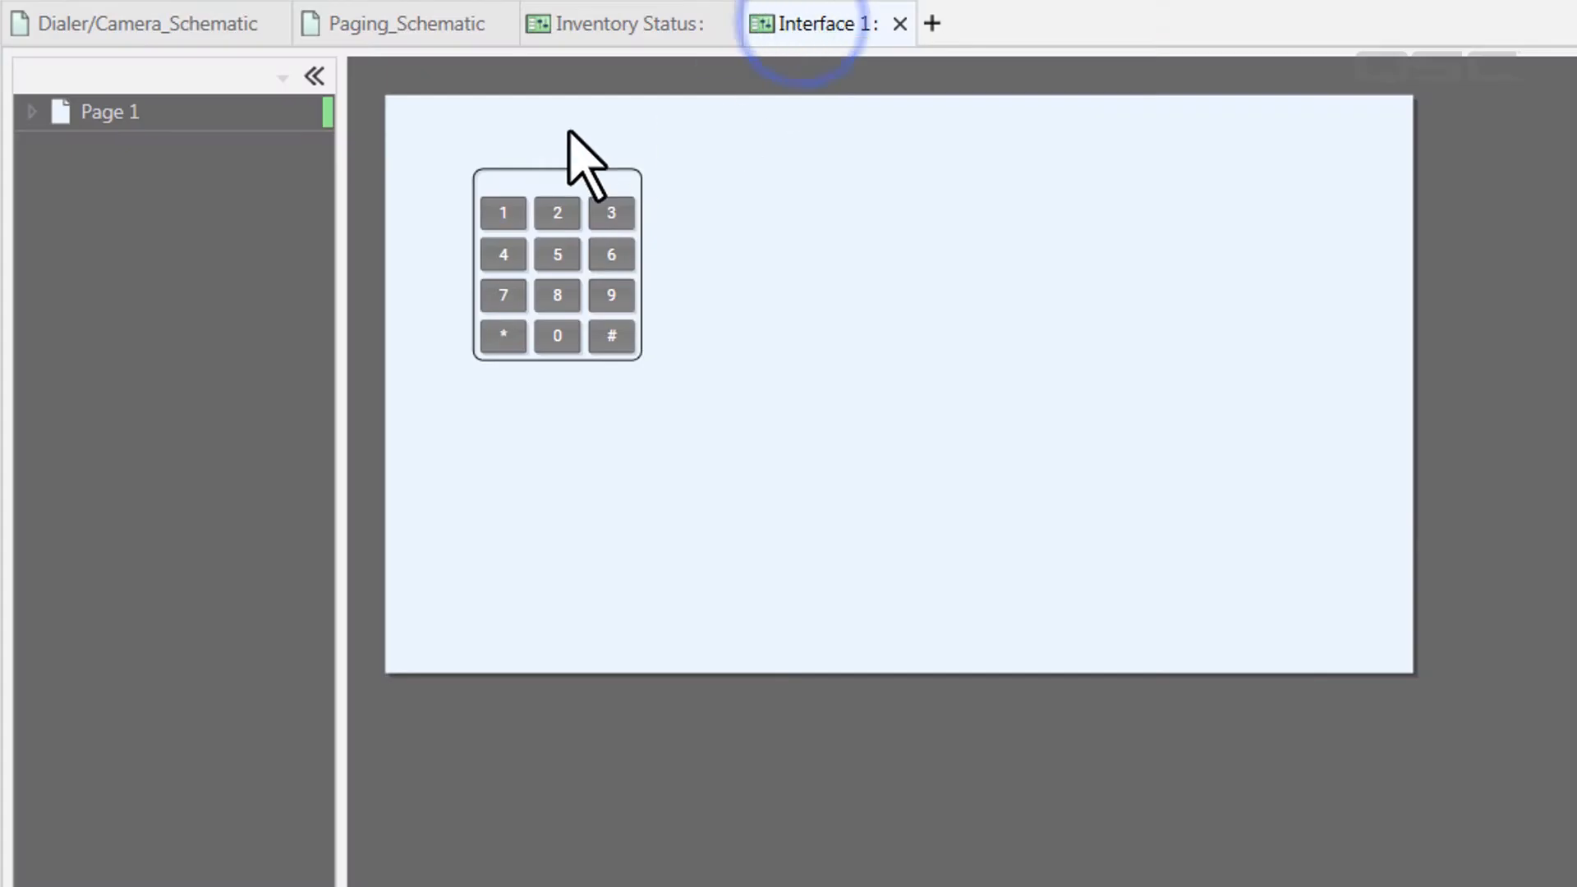
right_click(481, 141)
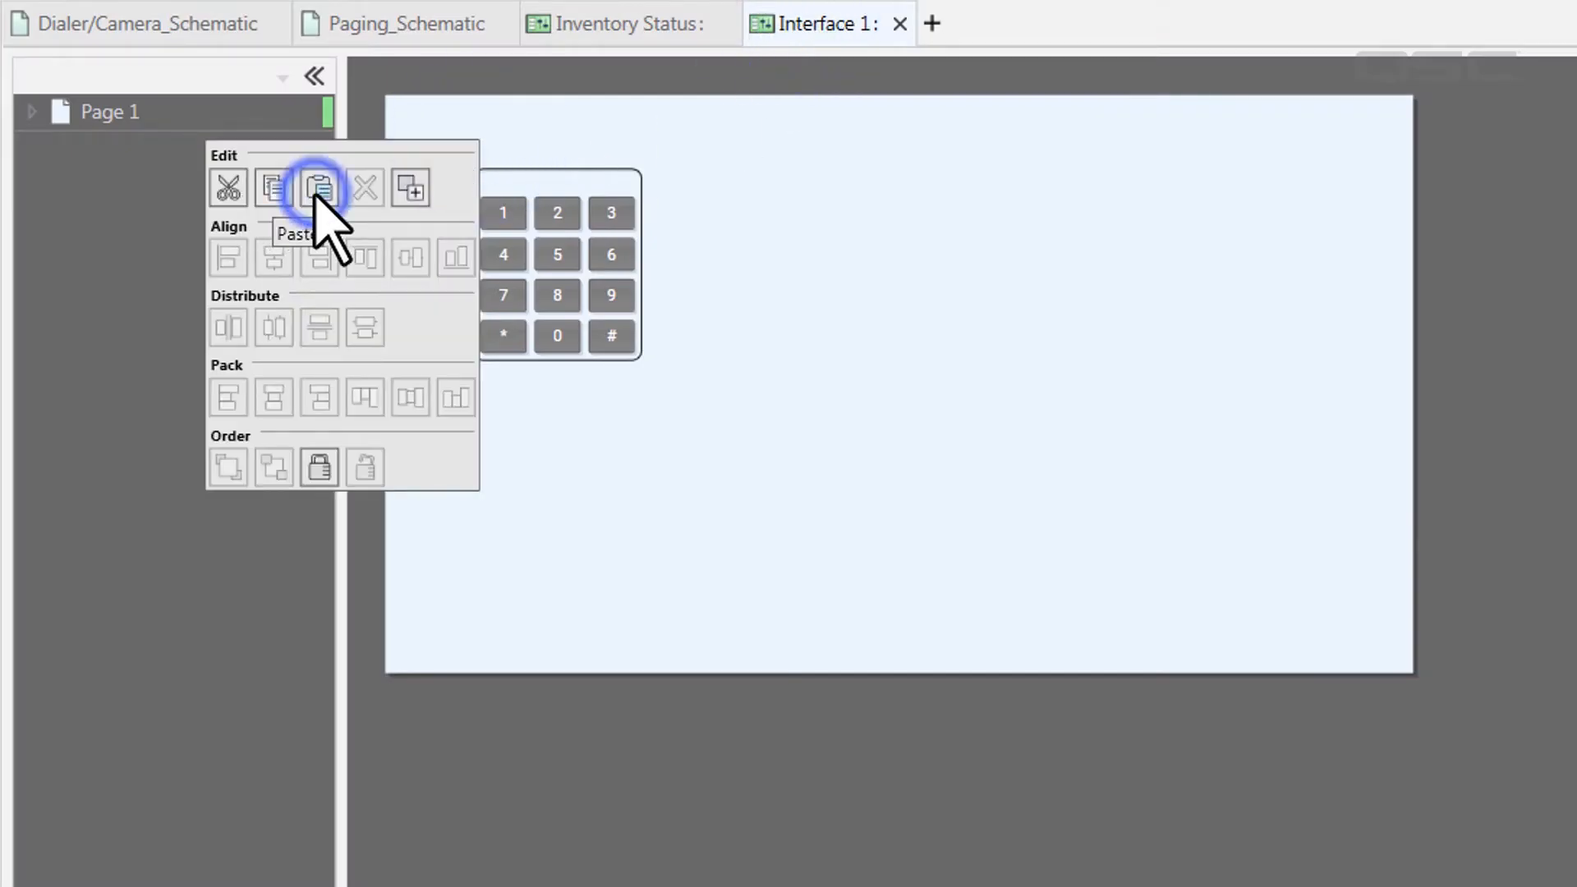
left_click(316, 195)
left_click(474, 136)
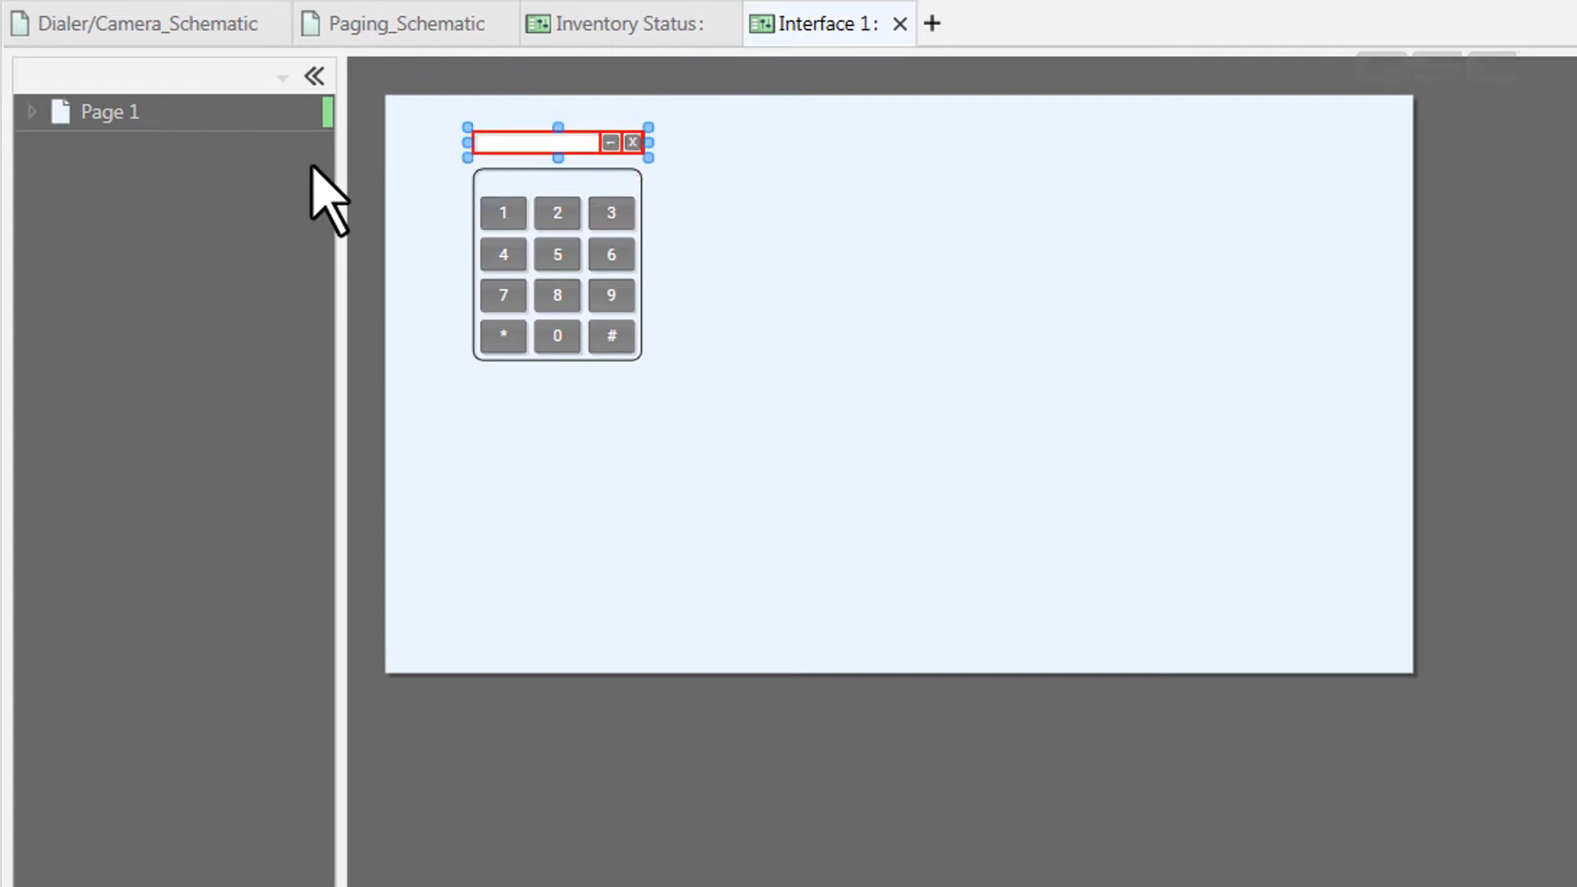
Copy the Softphone-1 Disconnect and Connect buttons to Interface 1, placing them directly below the keypad
left_click(220, 37)
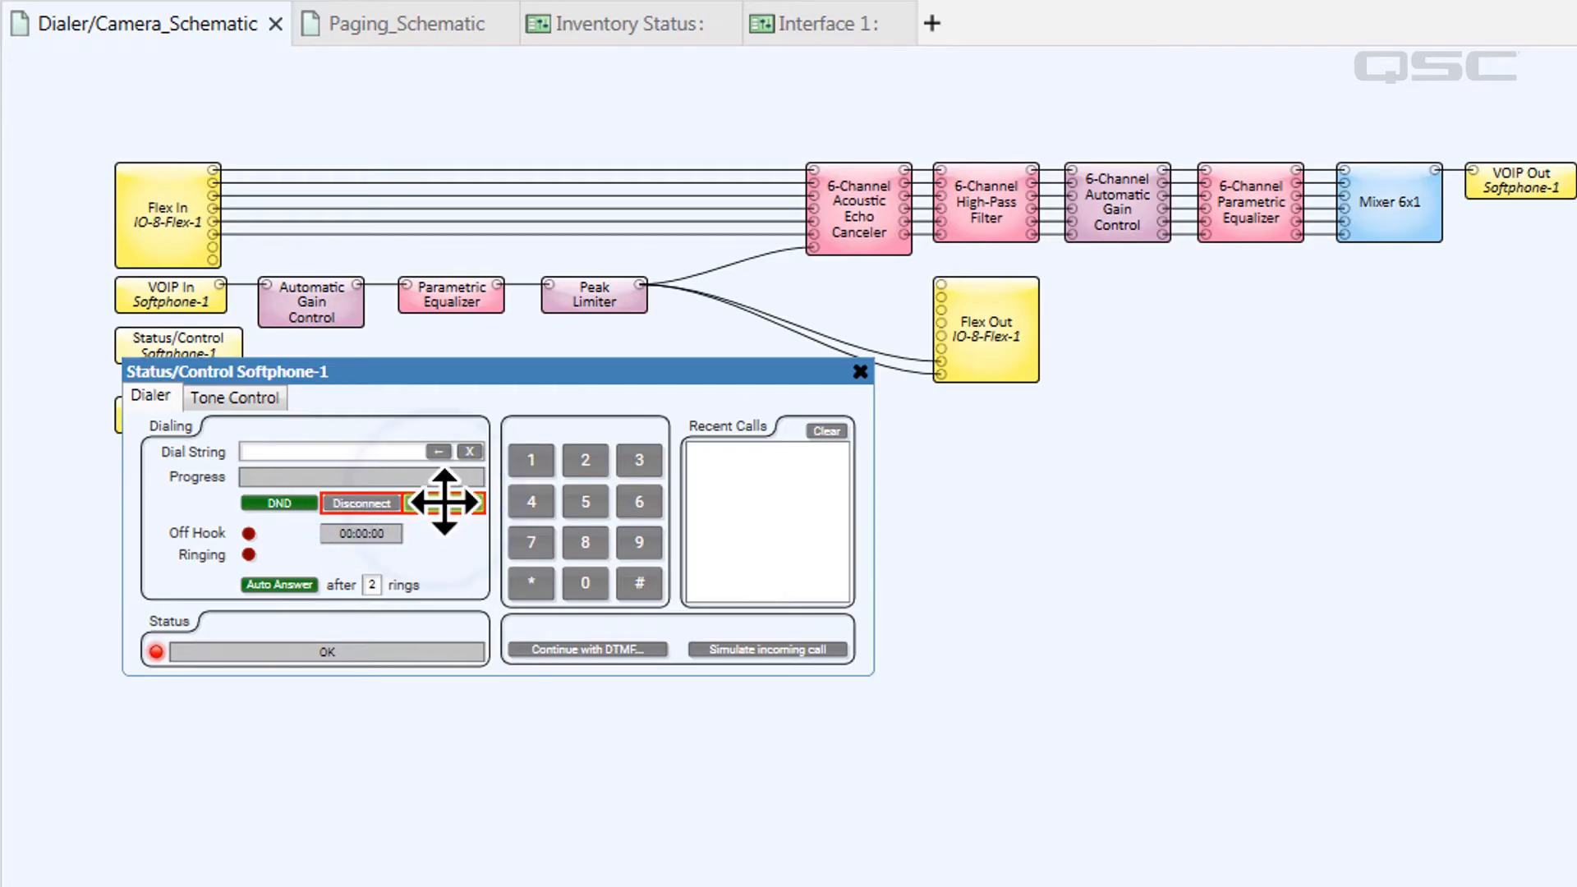
left_click_drag(445, 502, 848, 23)
left_click_drag(770, 97, 604, 396)
left_click(681, 481)
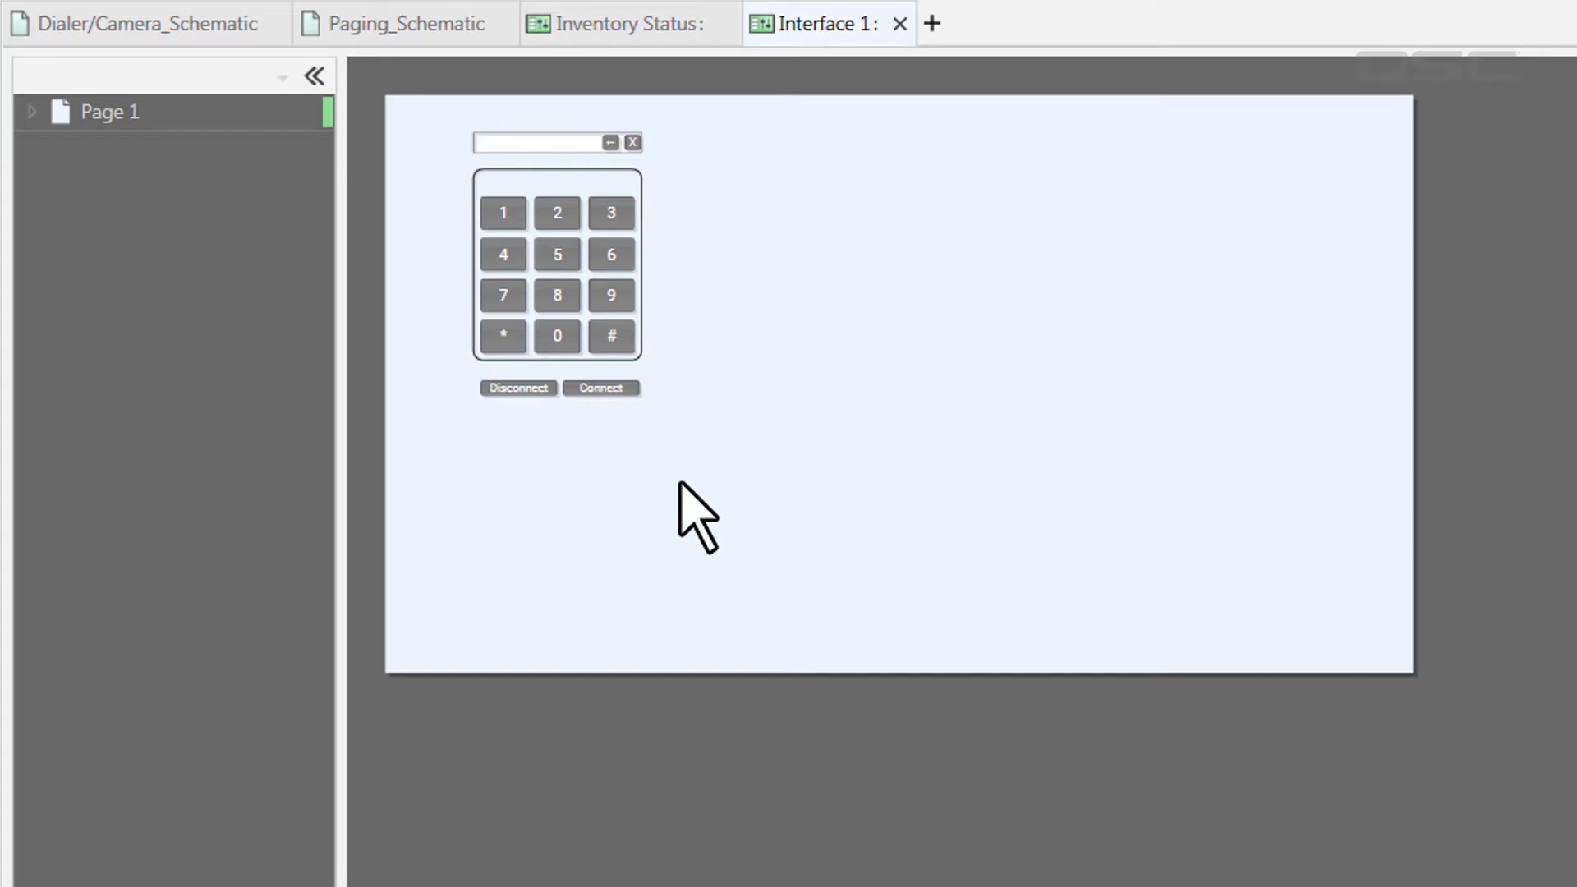
Show the Dialer/Camera_Schematic side by side with Interface 1 and place the Ringing indicator below the Connect button
left_click_drag(120, 32, 311, 247)
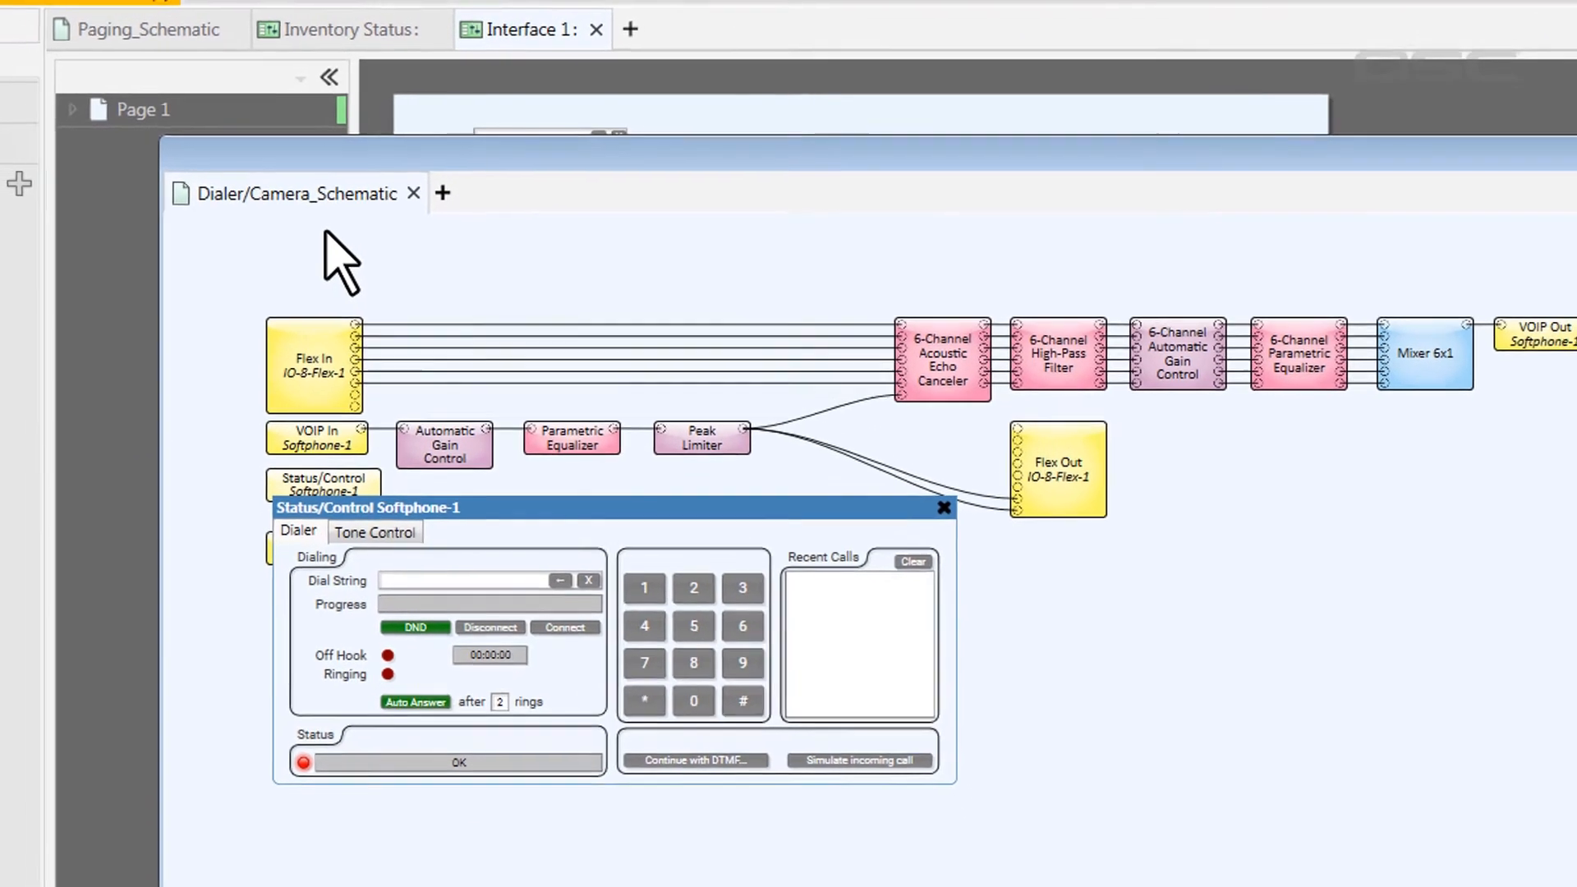
left_click_drag(327, 156, 1421, 139)
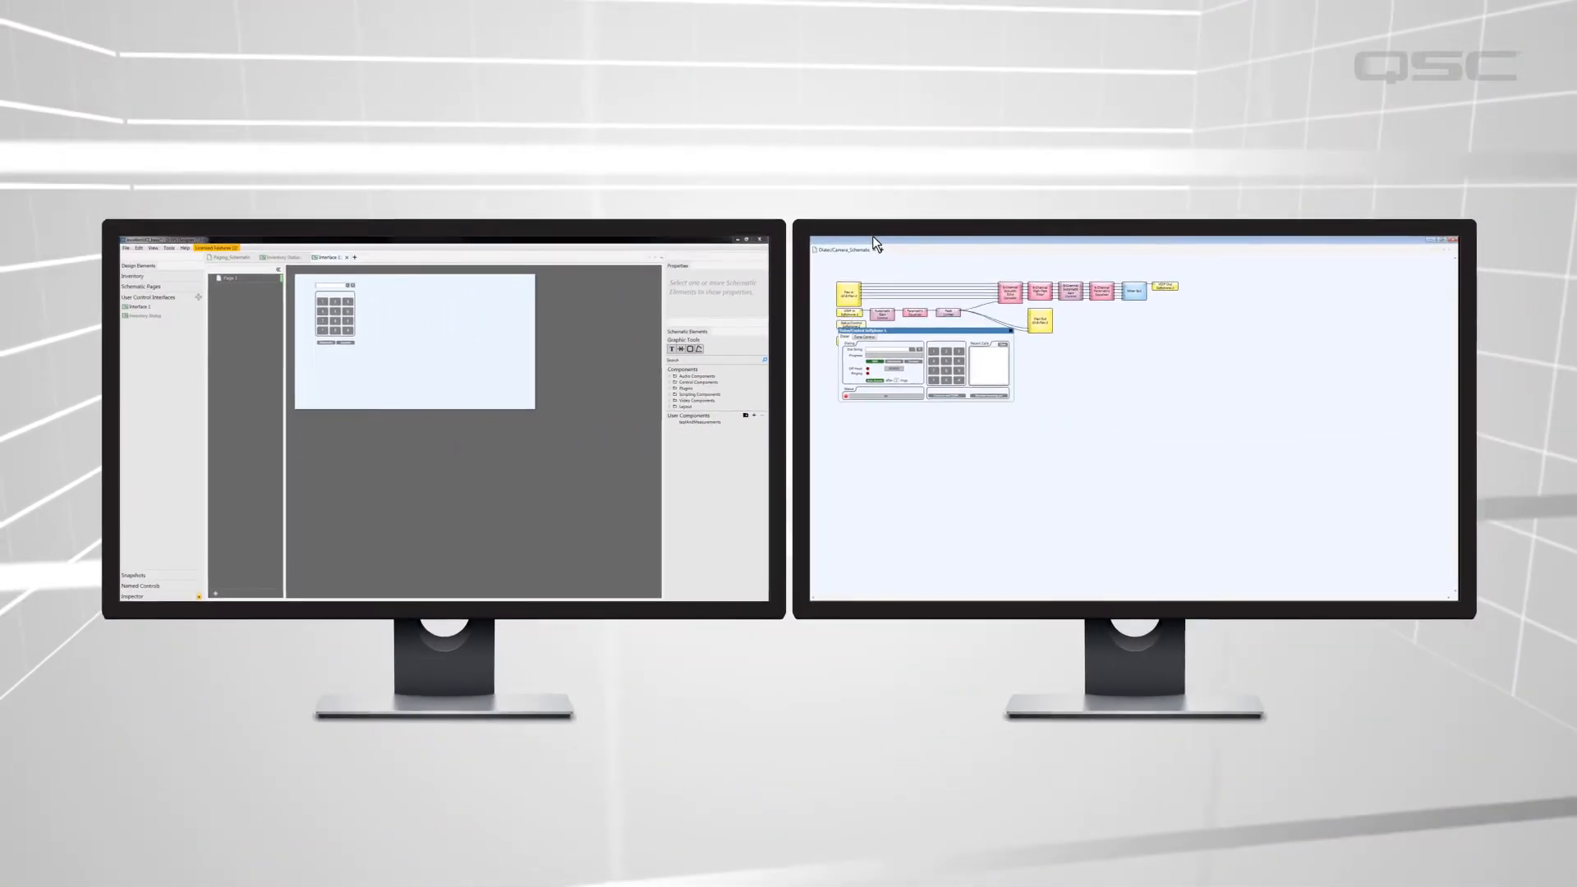
left_click_drag(870, 237, 517, 437)
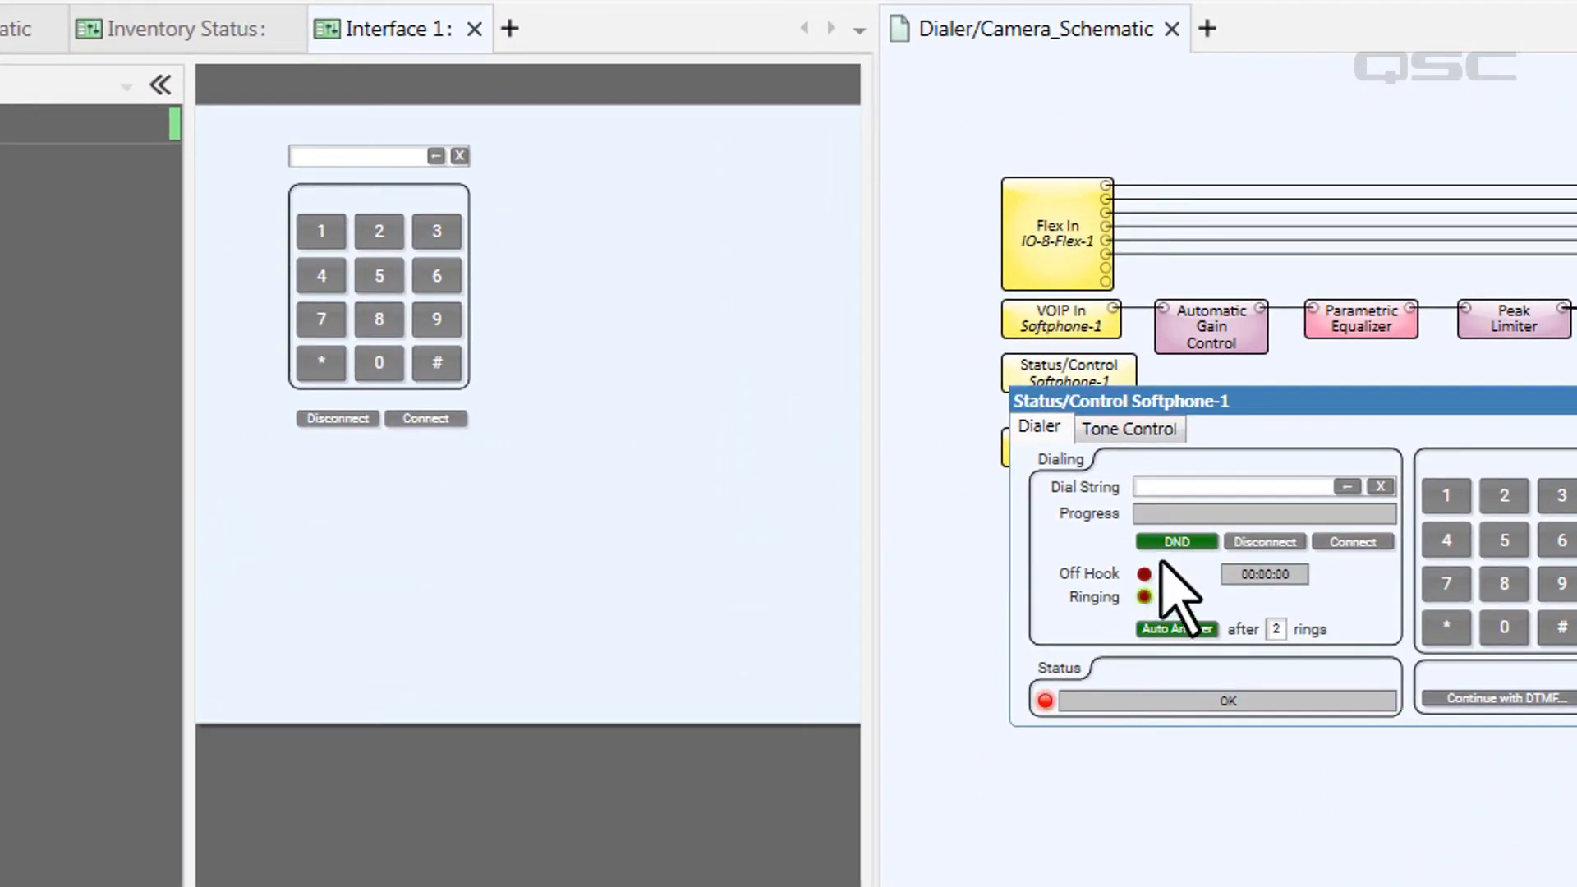
left_click_drag(435, 470, 412, 450)
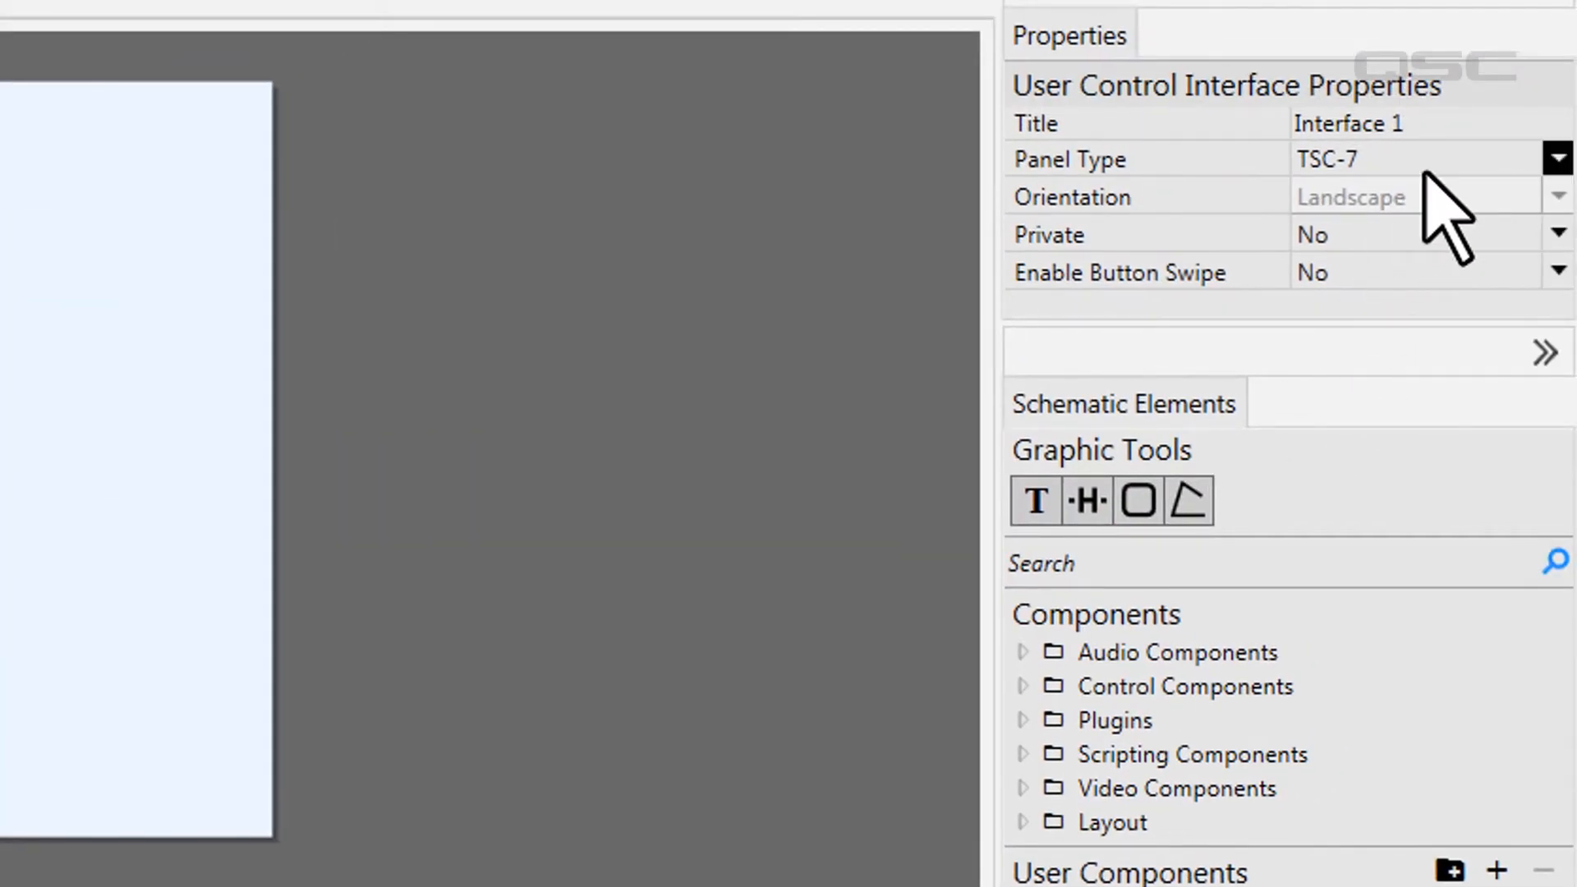
Set the panel type of Interface 1 to iPad
left_click(1479, 160)
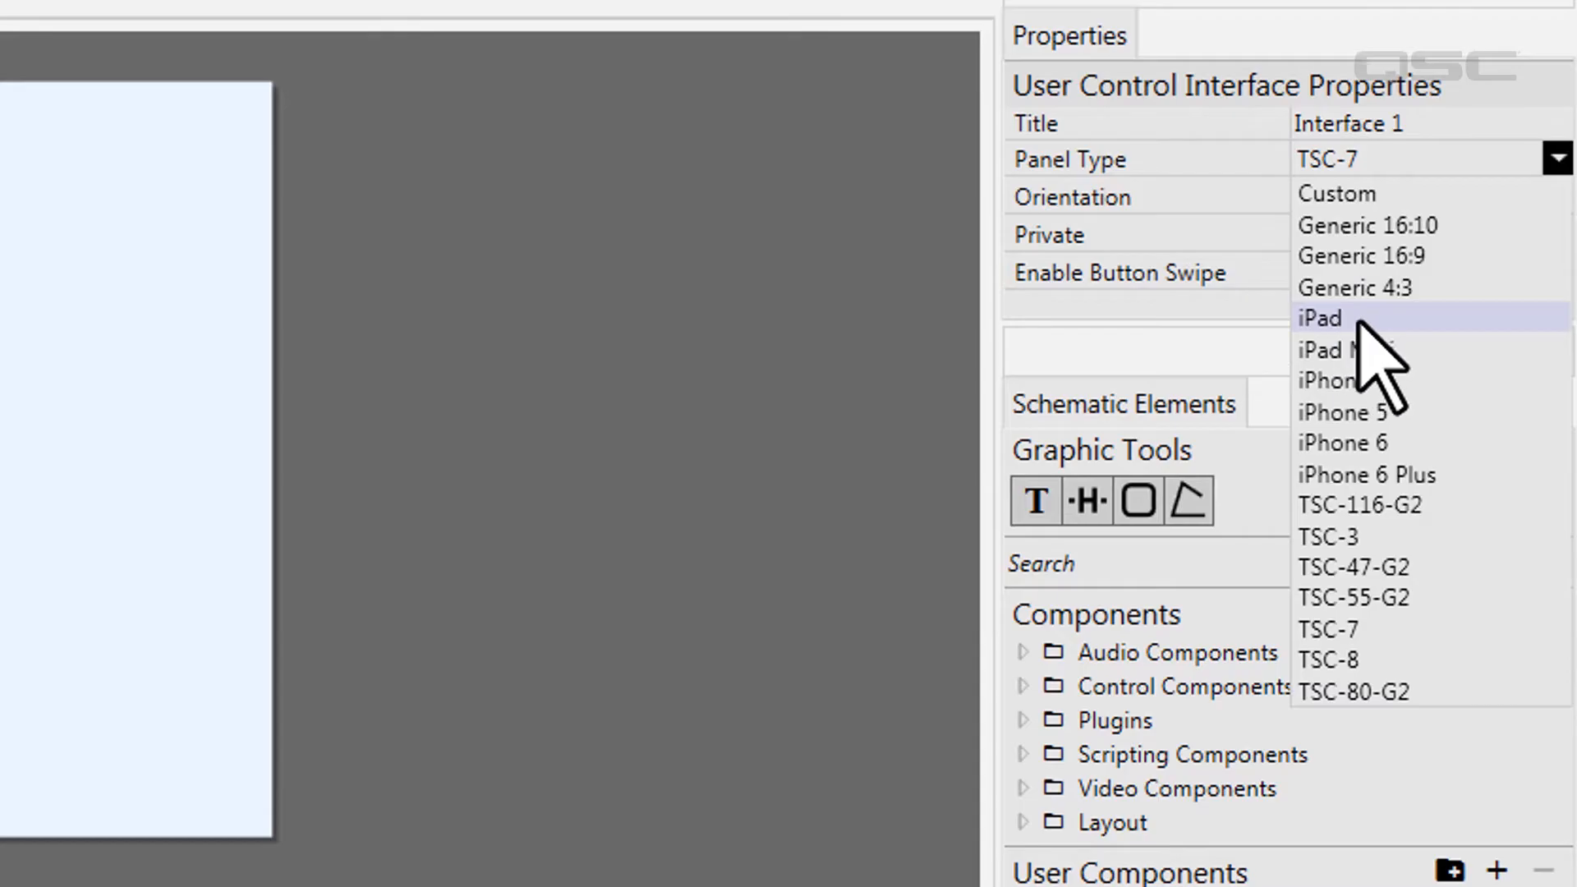
left_click(1363, 320)
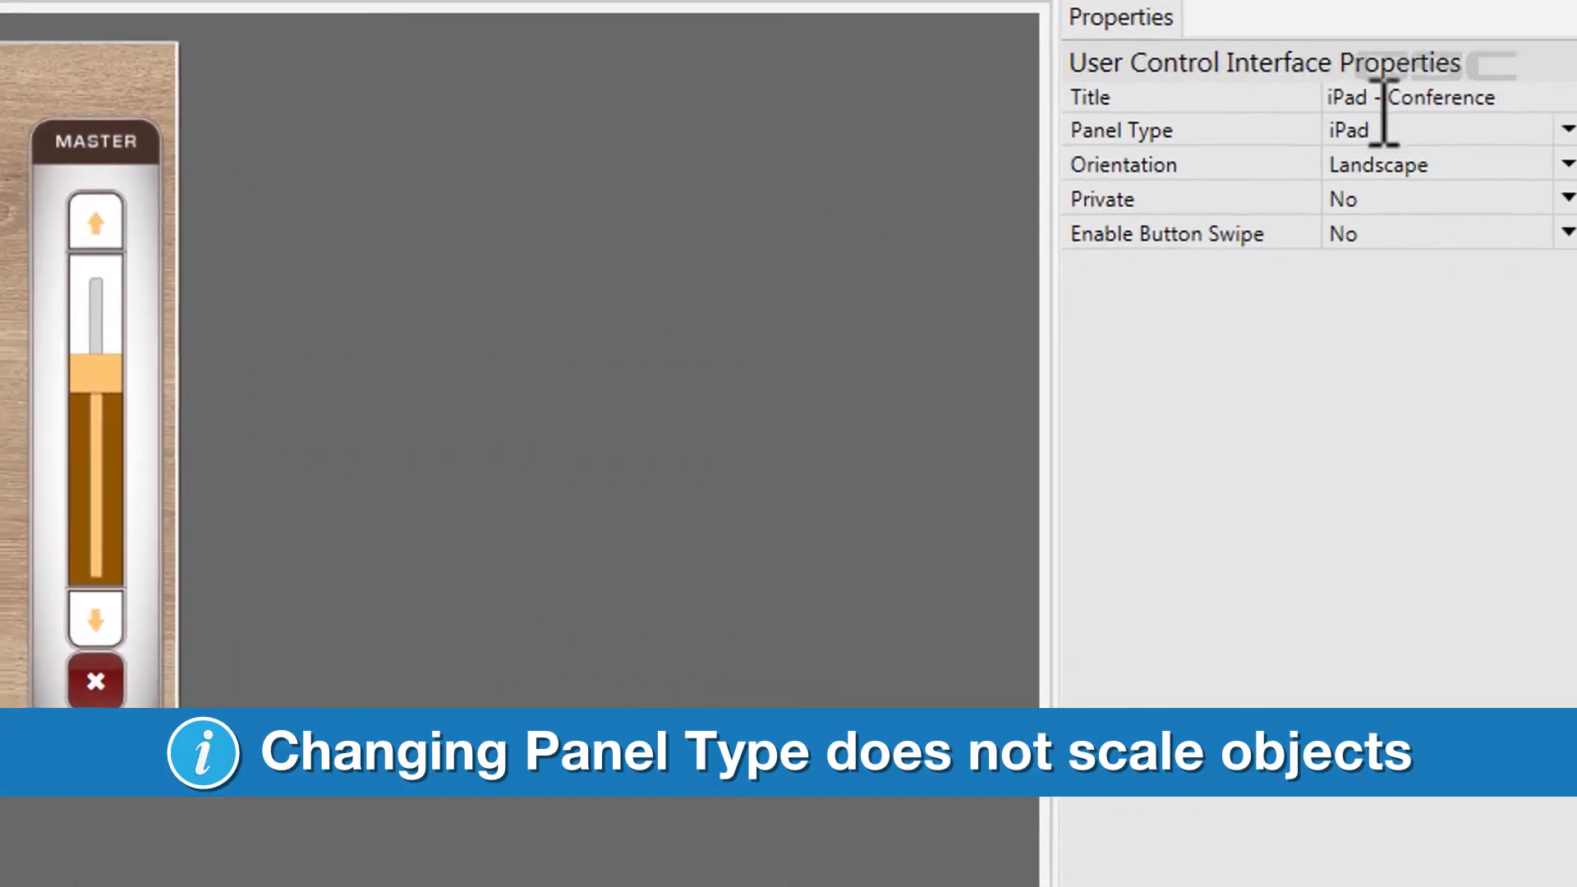
Set the iPad - Conference interface's panel type to Generic 16:10 and move the three camera buttons down below the background image
left_click(1386, 131)
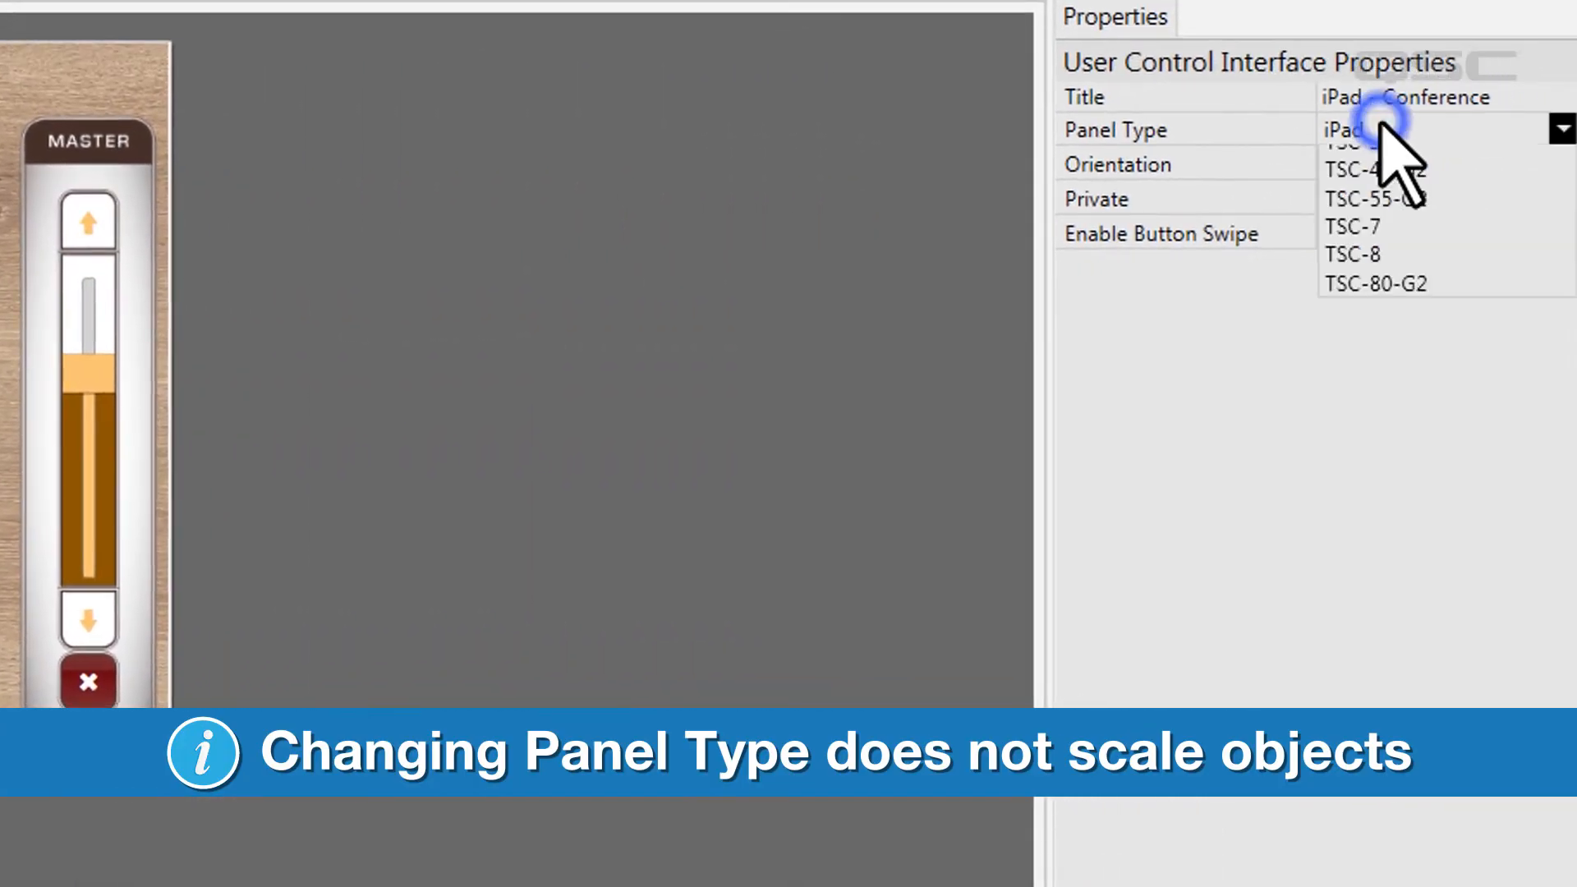
left_click(1495, 191)
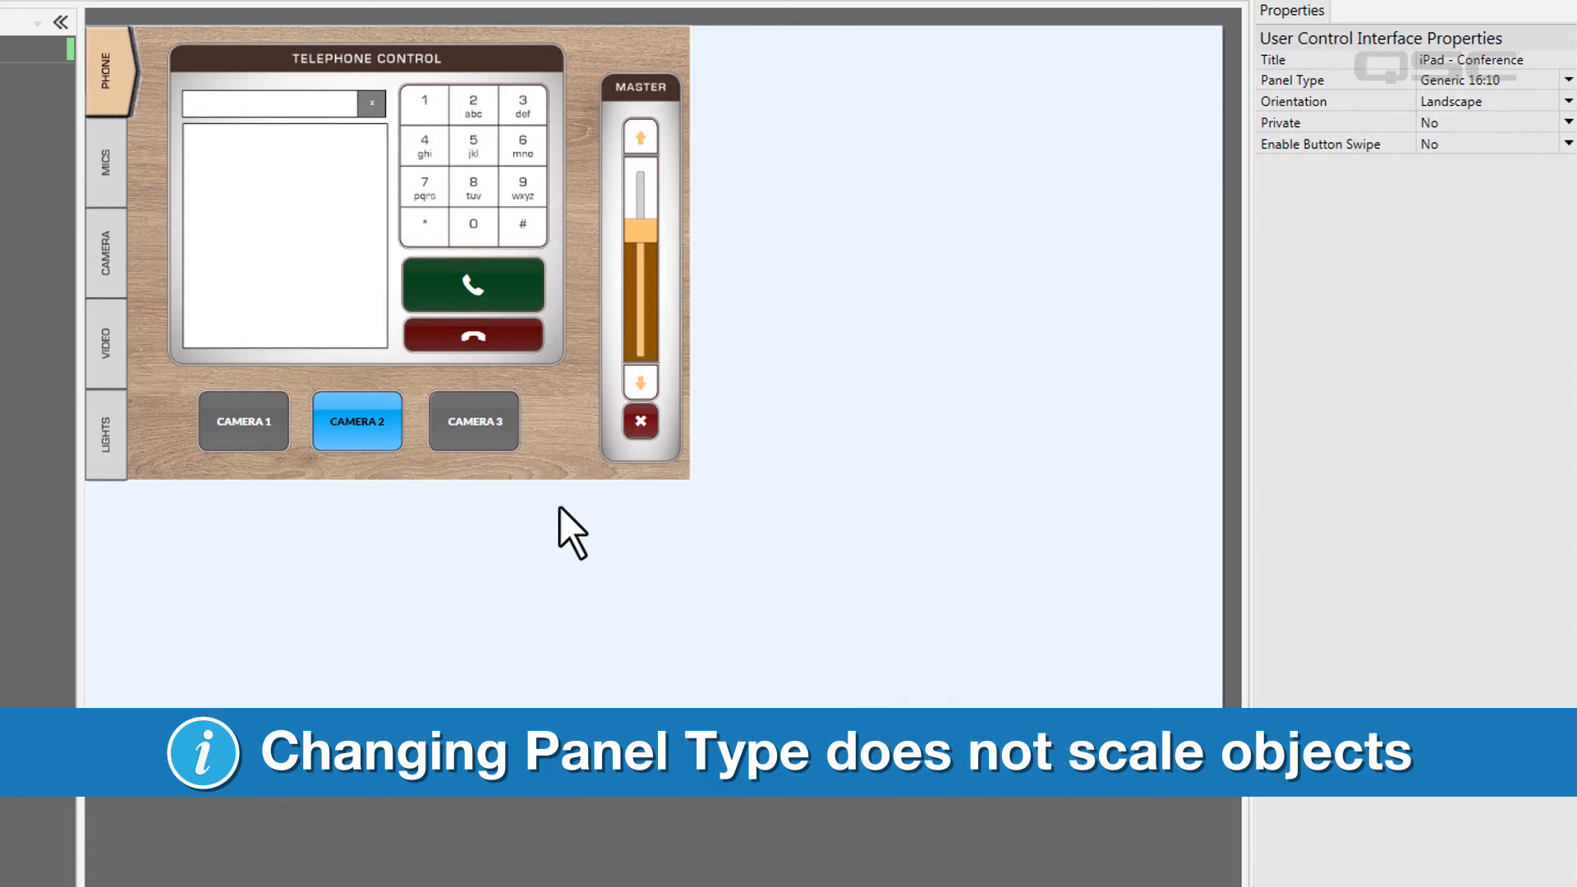
left_click(208, 408)
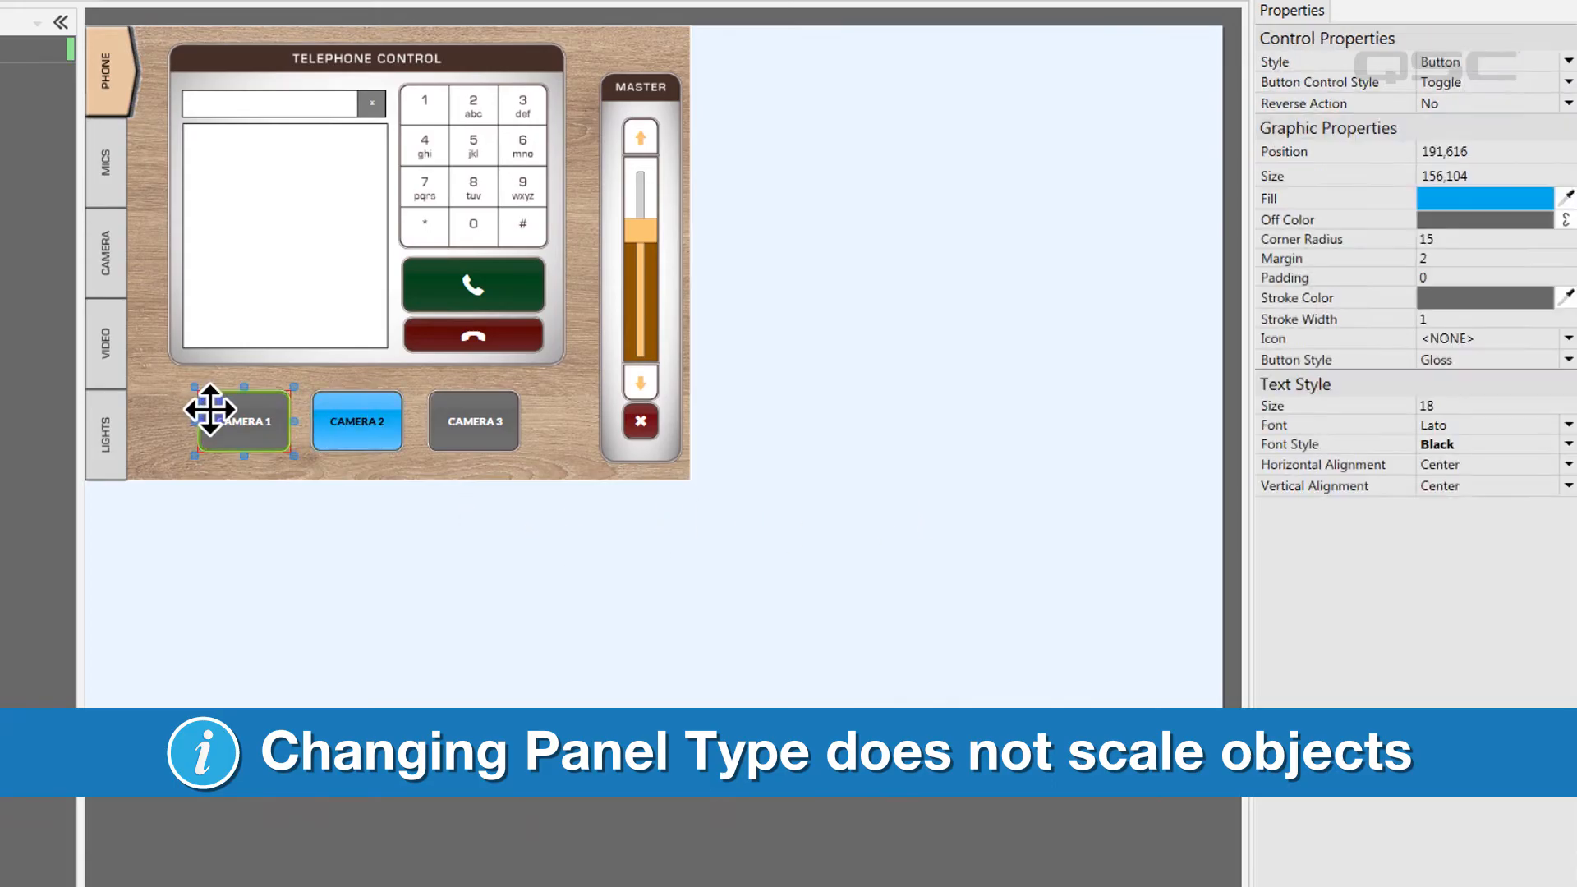
left_click(388, 425, "ctrl")
left_click(465, 426, "ctrl")
left_click_drag(471, 422, 479, 620)
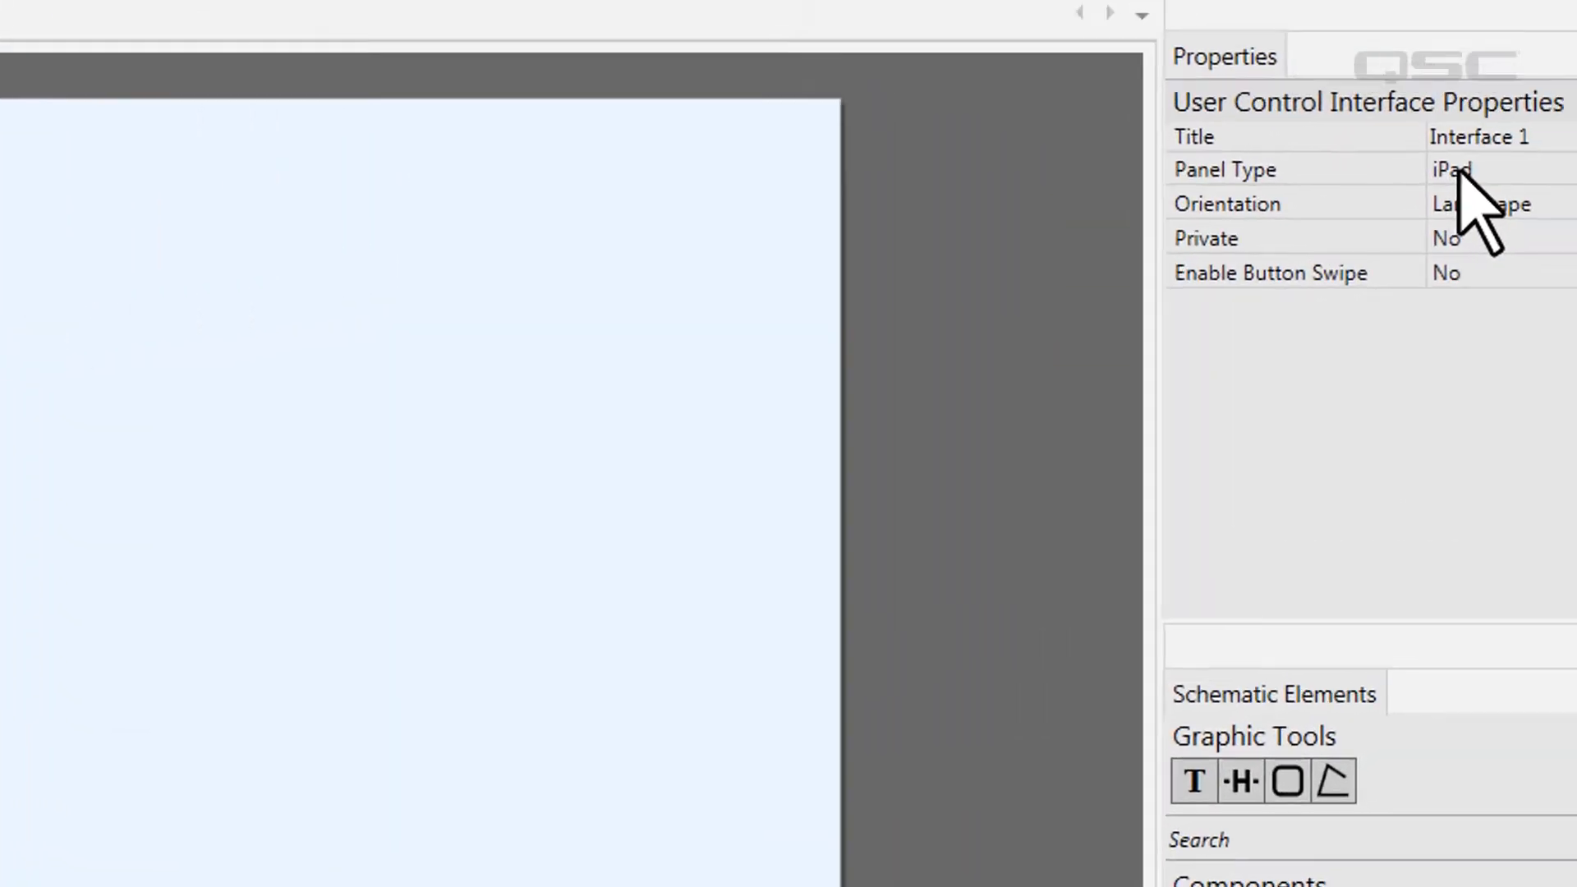
Review the panel type and orientation options of Interface 1, choosing Landscape as the orientation
left_click(1325, 224)
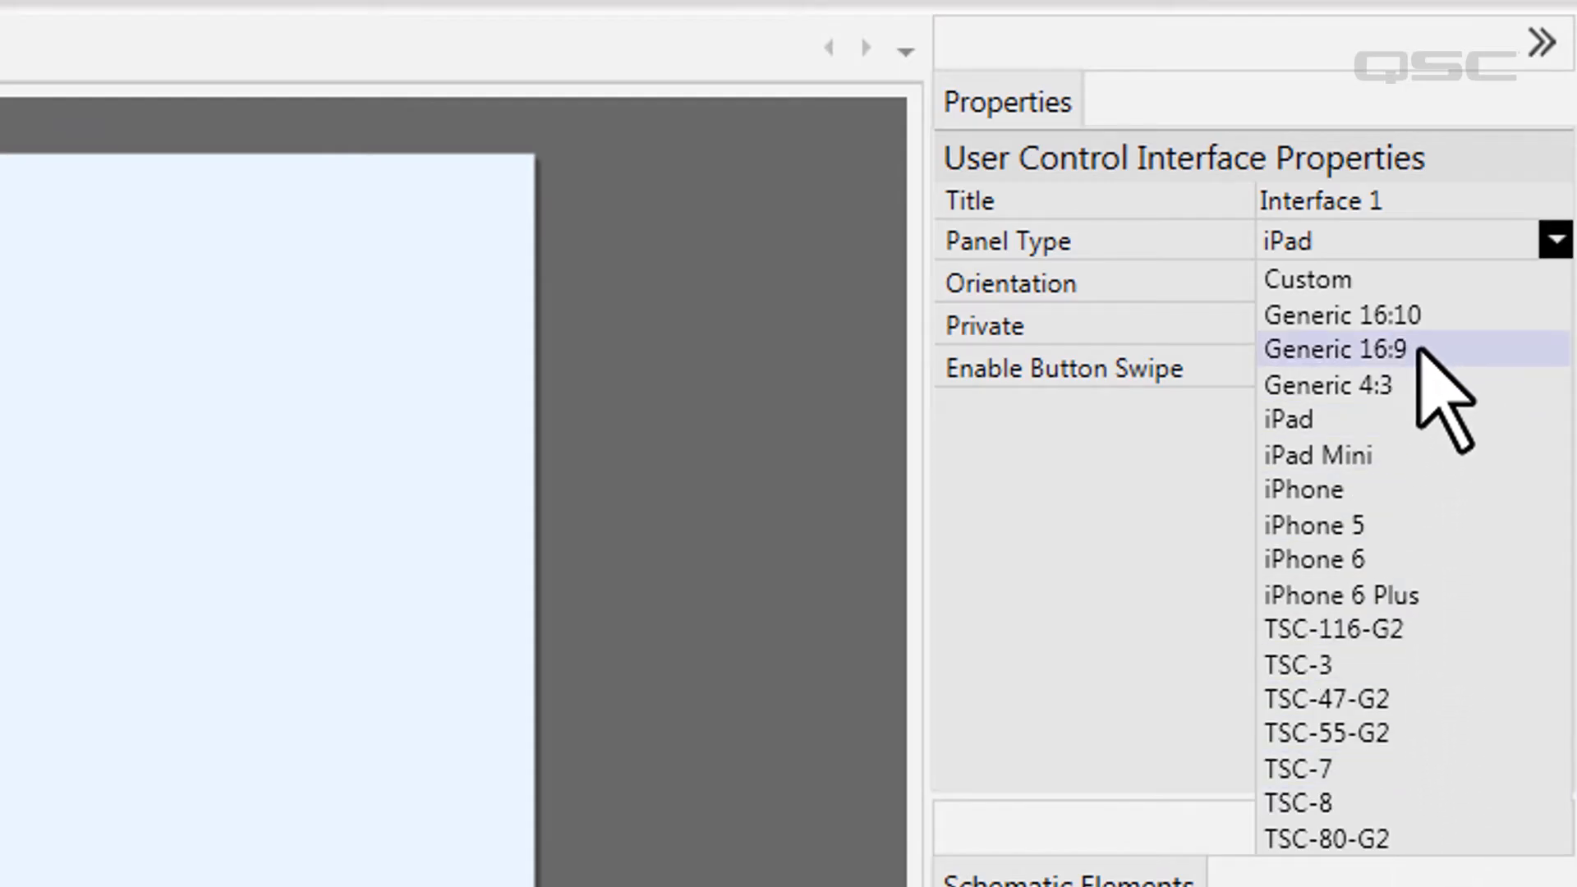
left_click(765, 294)
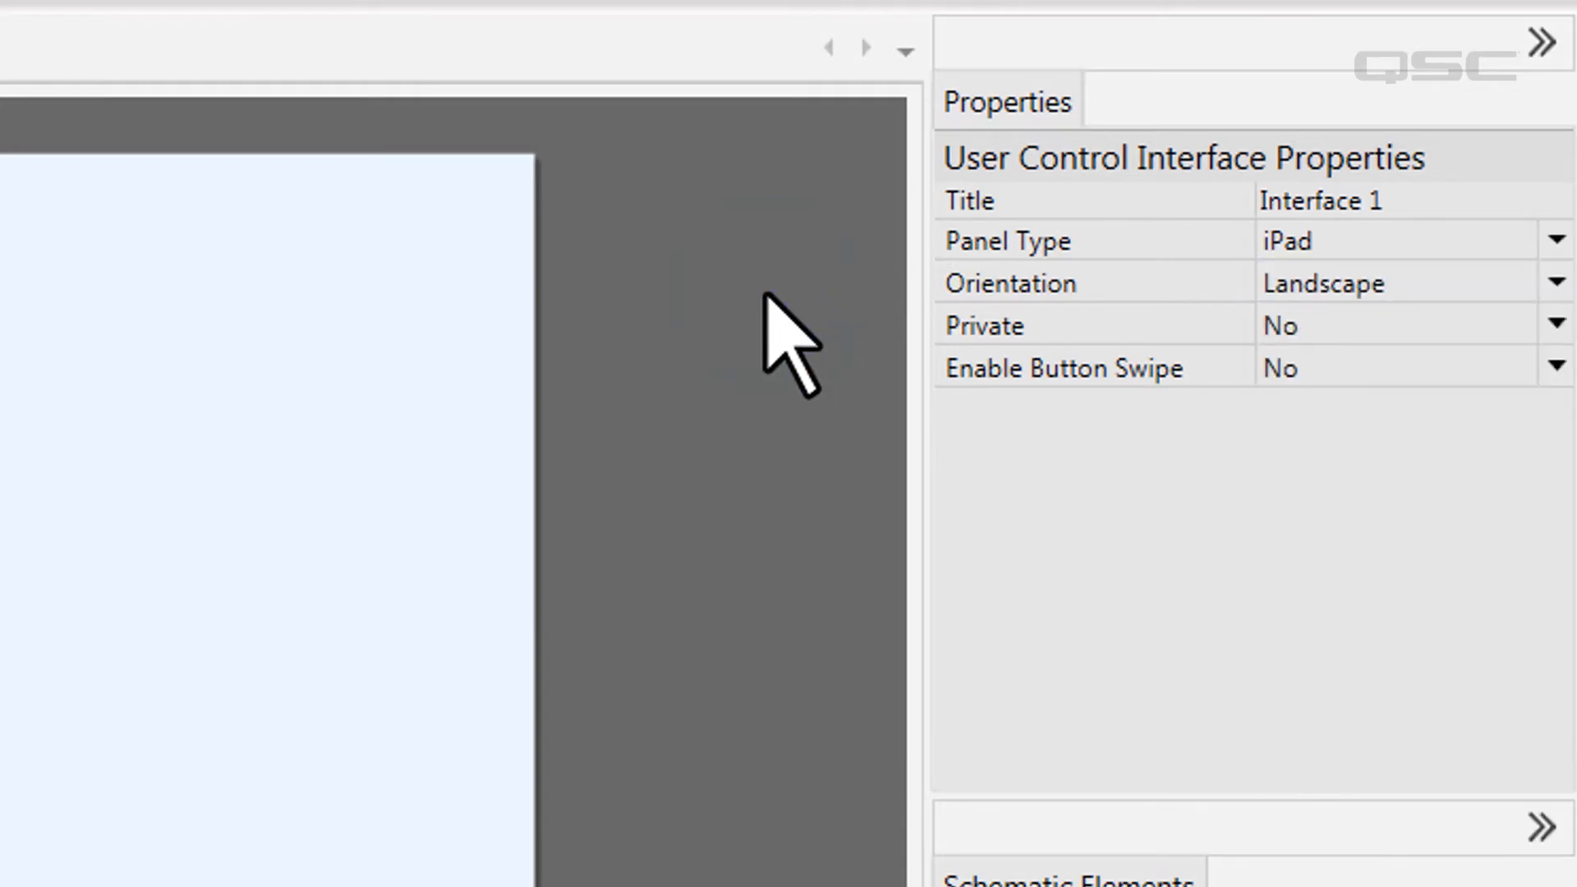
left_click(1433, 274)
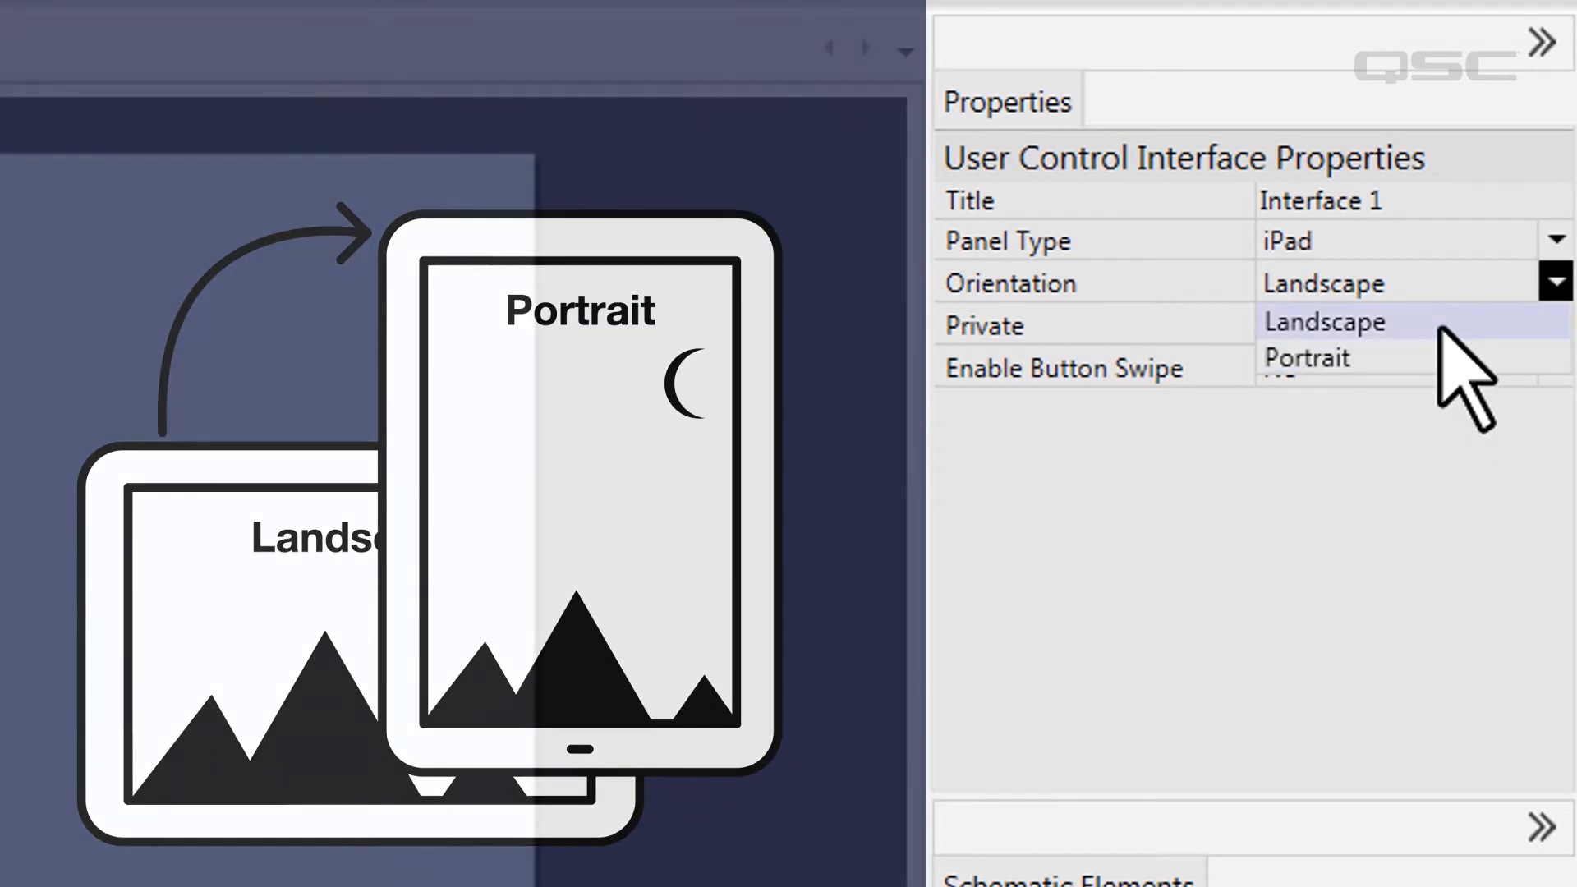
left_click(1429, 322)
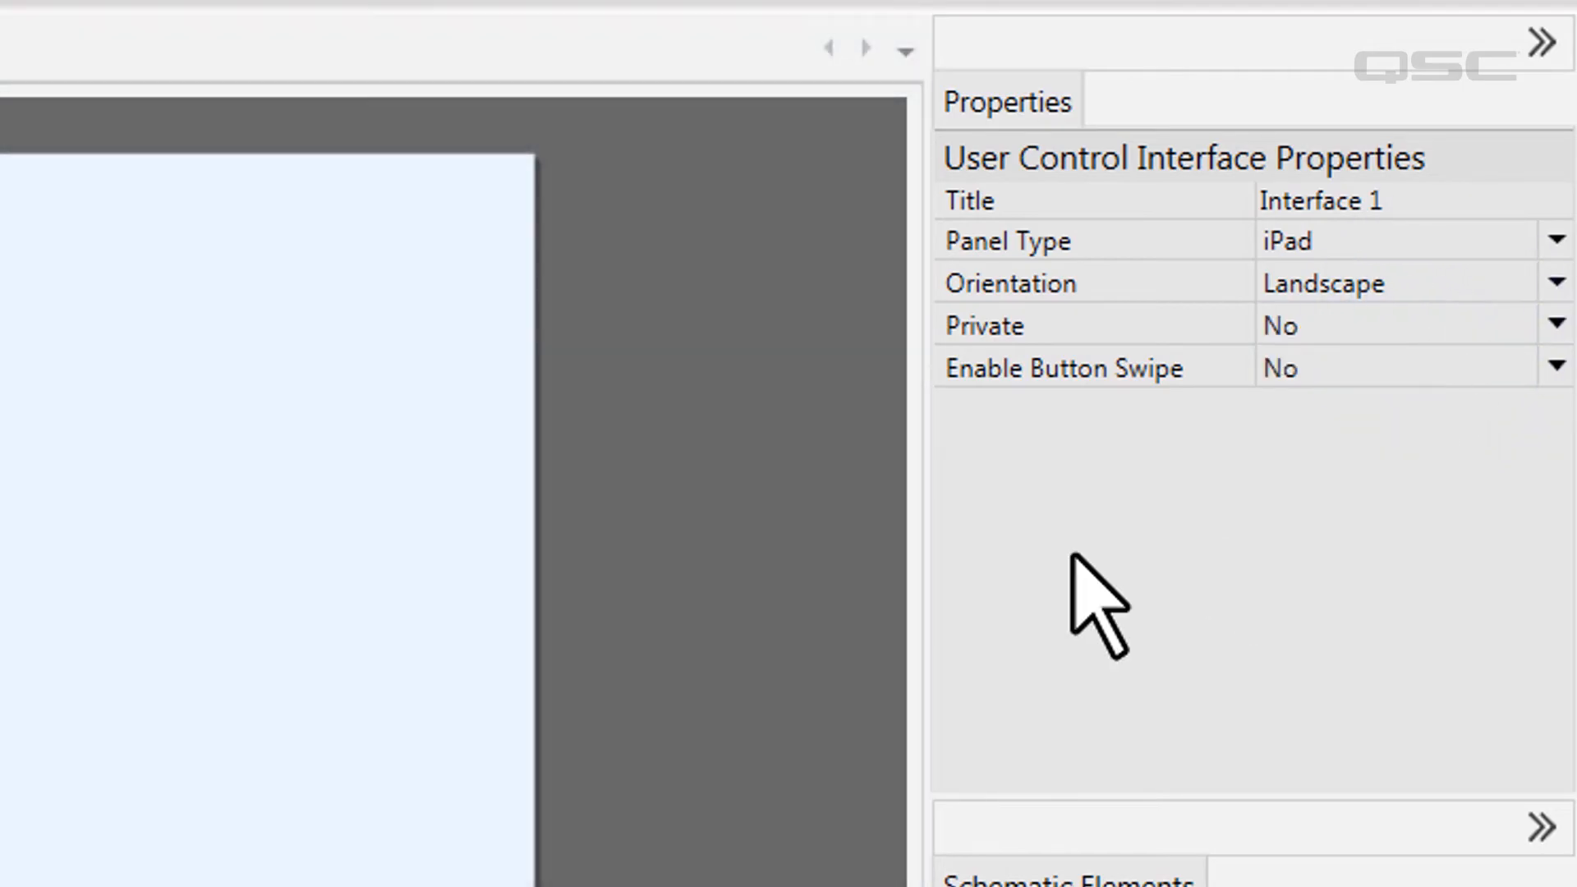
Set the panel type of Interface 1 to TSC-7 and enlarge all the dialer controls together, centring them on the page
left_click(1478, 240)
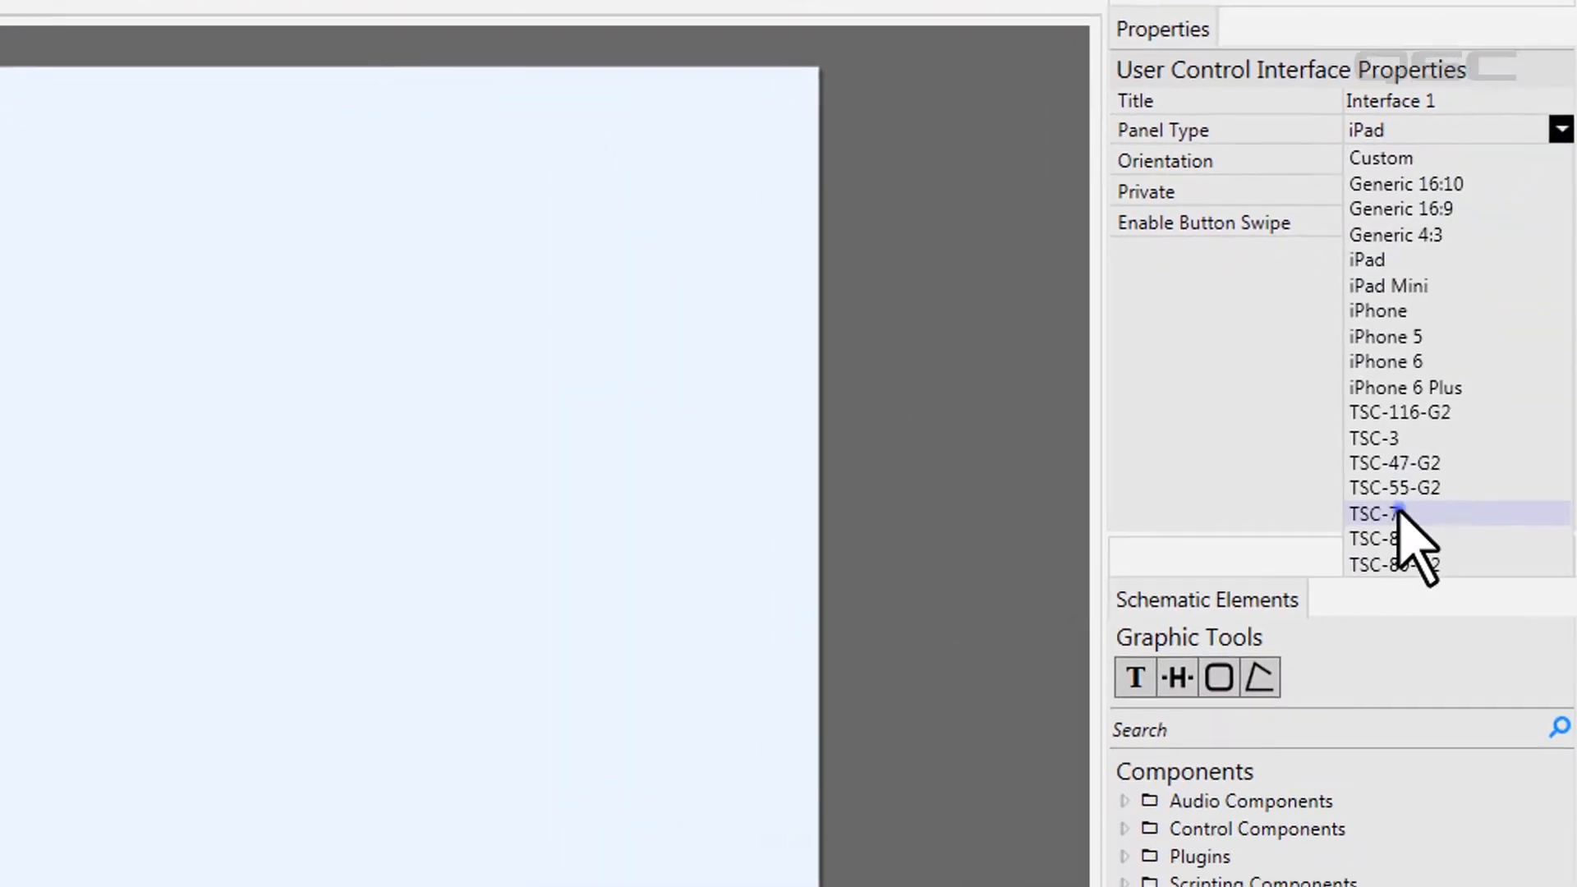
left_click(1357, 752)
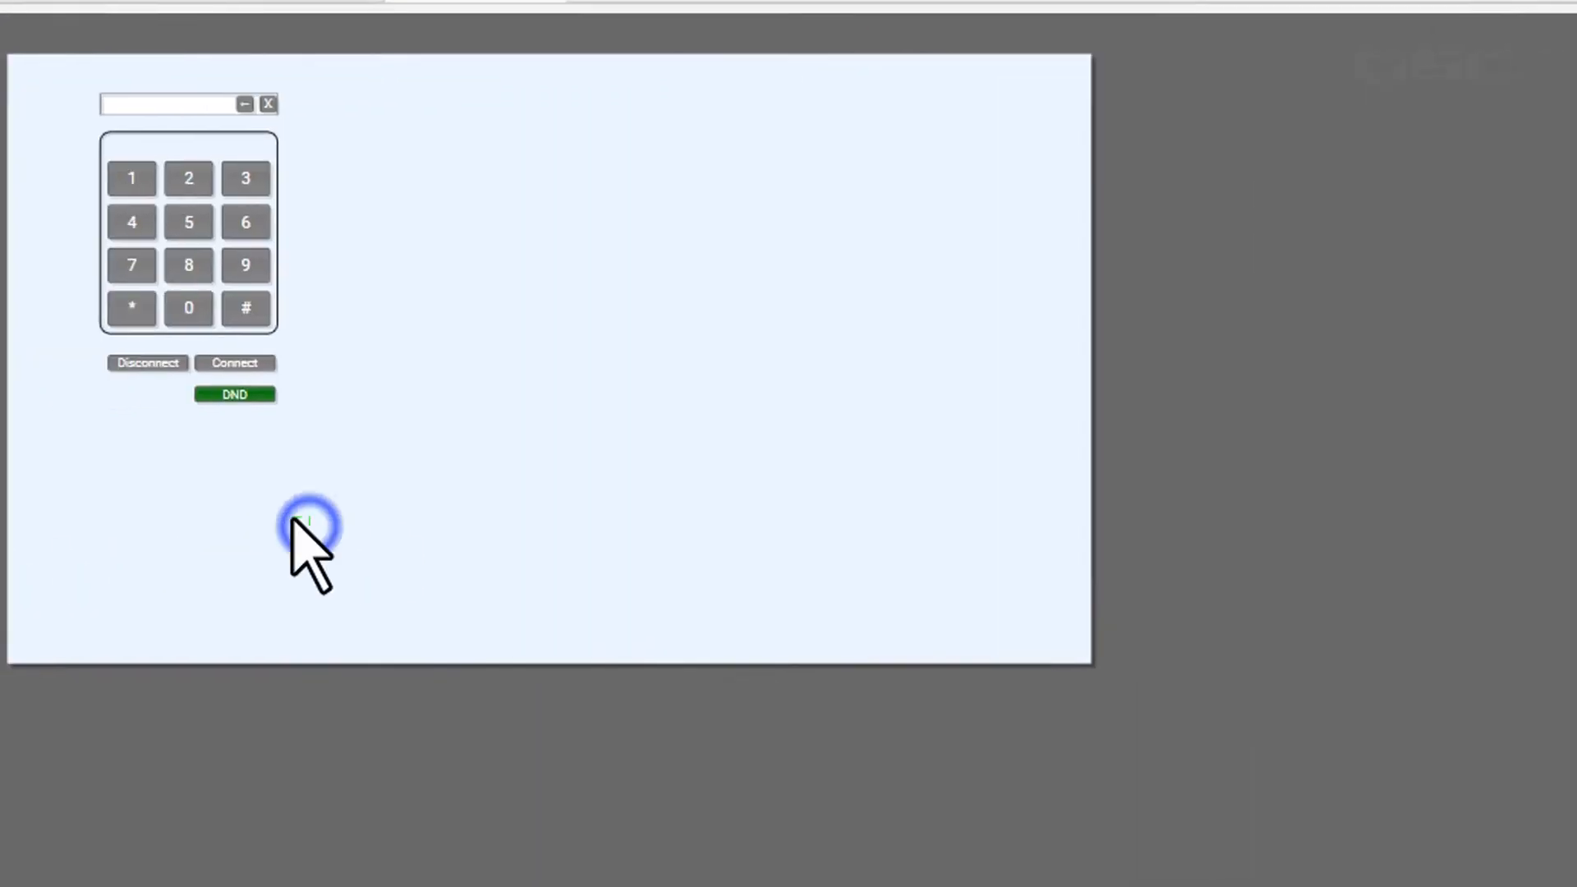
left_click_drag(296, 517, 54, 53)
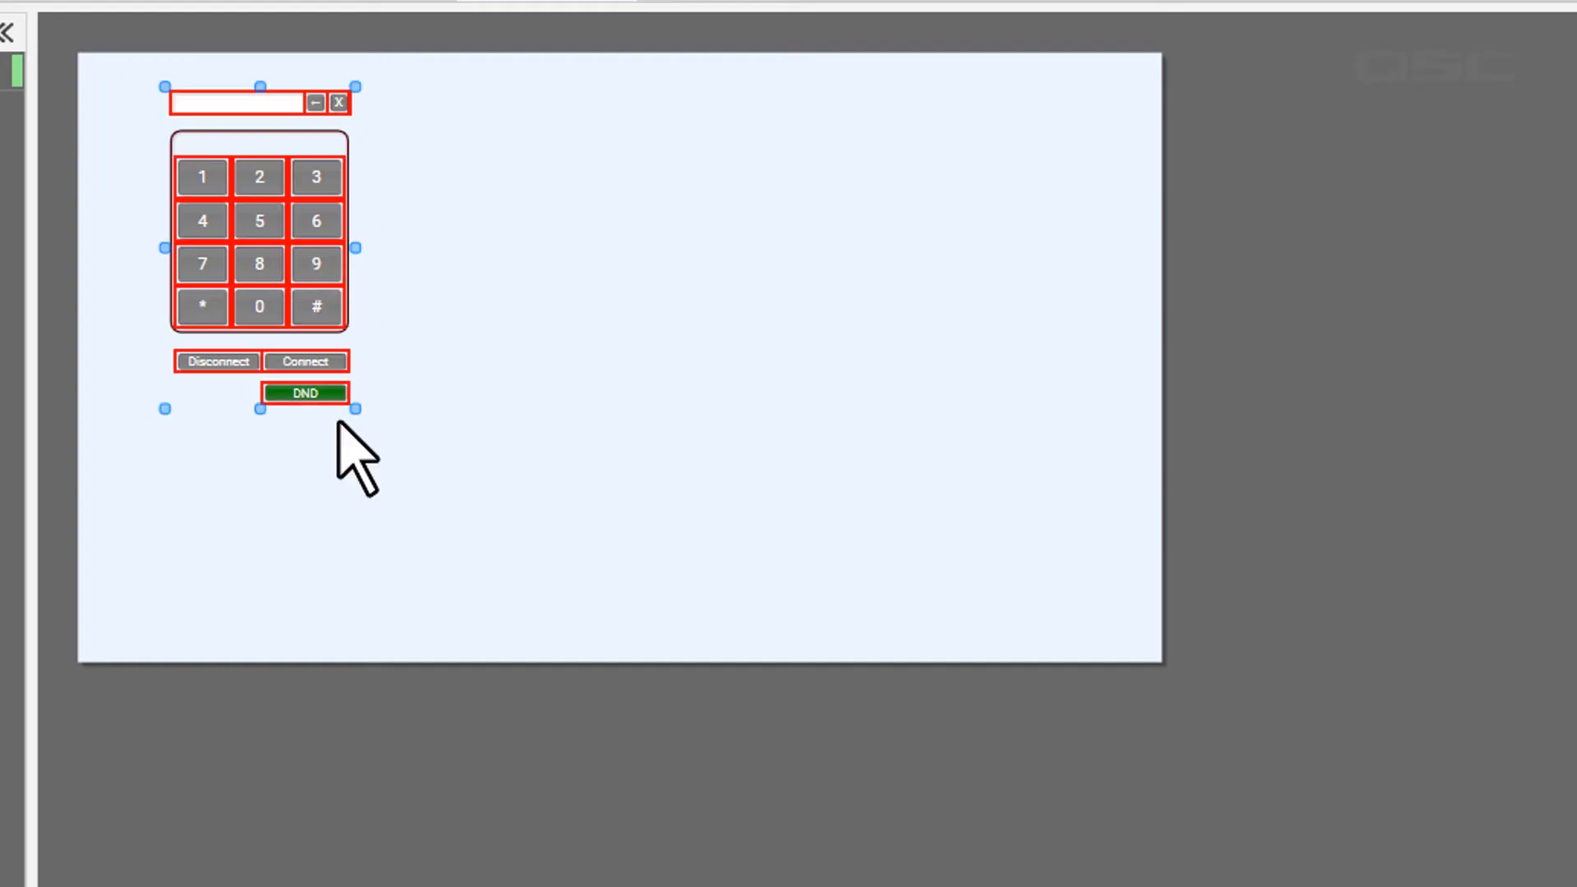
left_click_drag(356, 410, 759, 300)
left_click(874, 782)
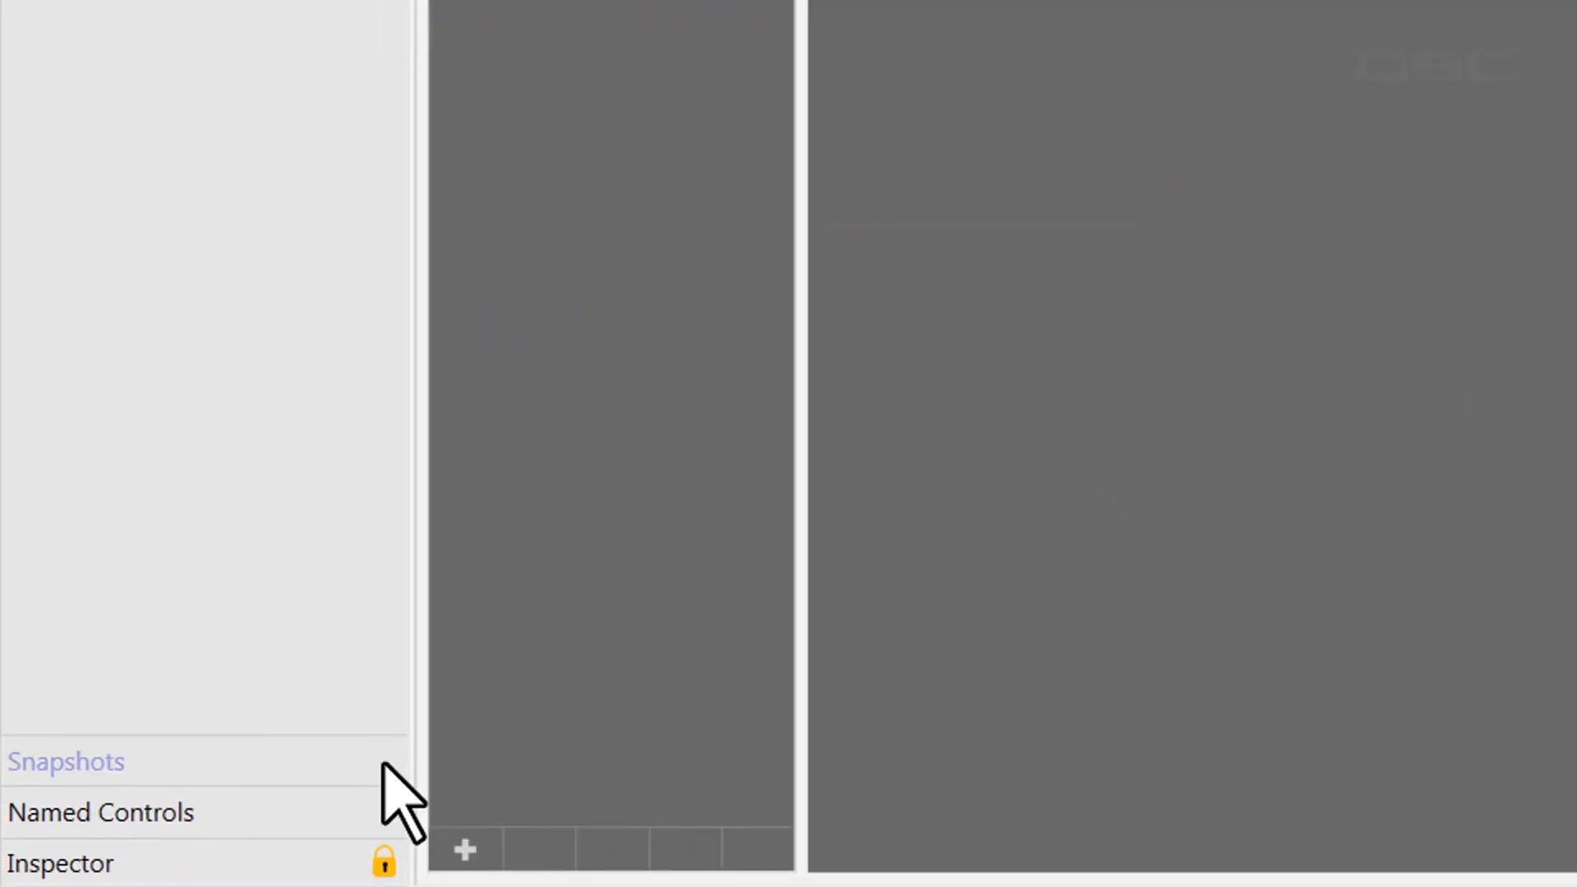
Add a second page to Interface 1 and copy the PTZ-20x60 camera's pan, tilt and zoom buttons and its preview onto it
left_click(469, 854)
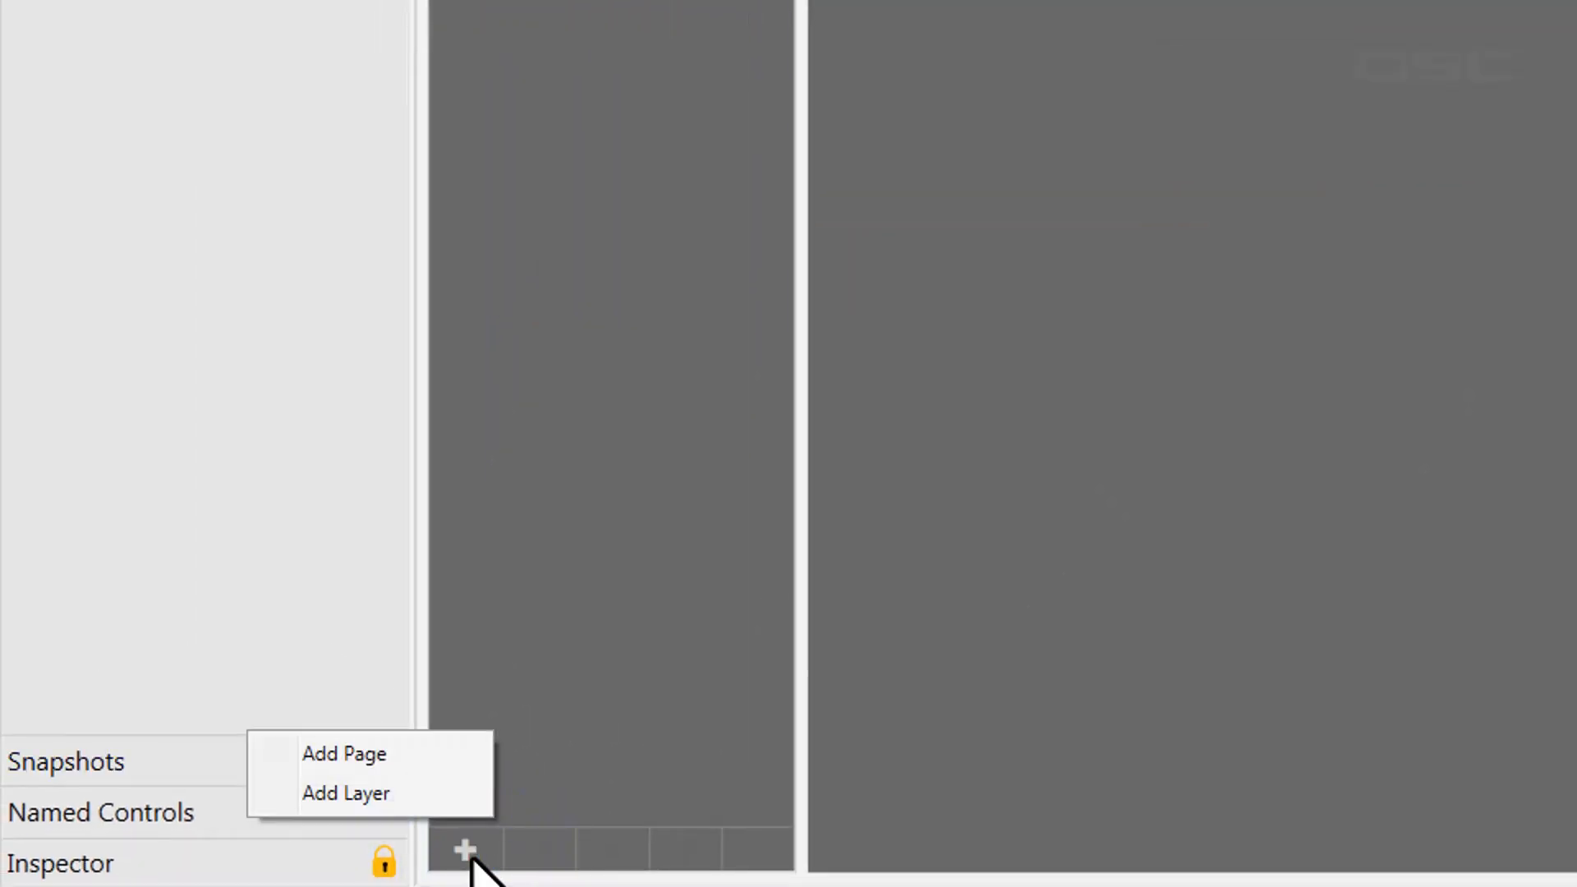
left_click(427, 756)
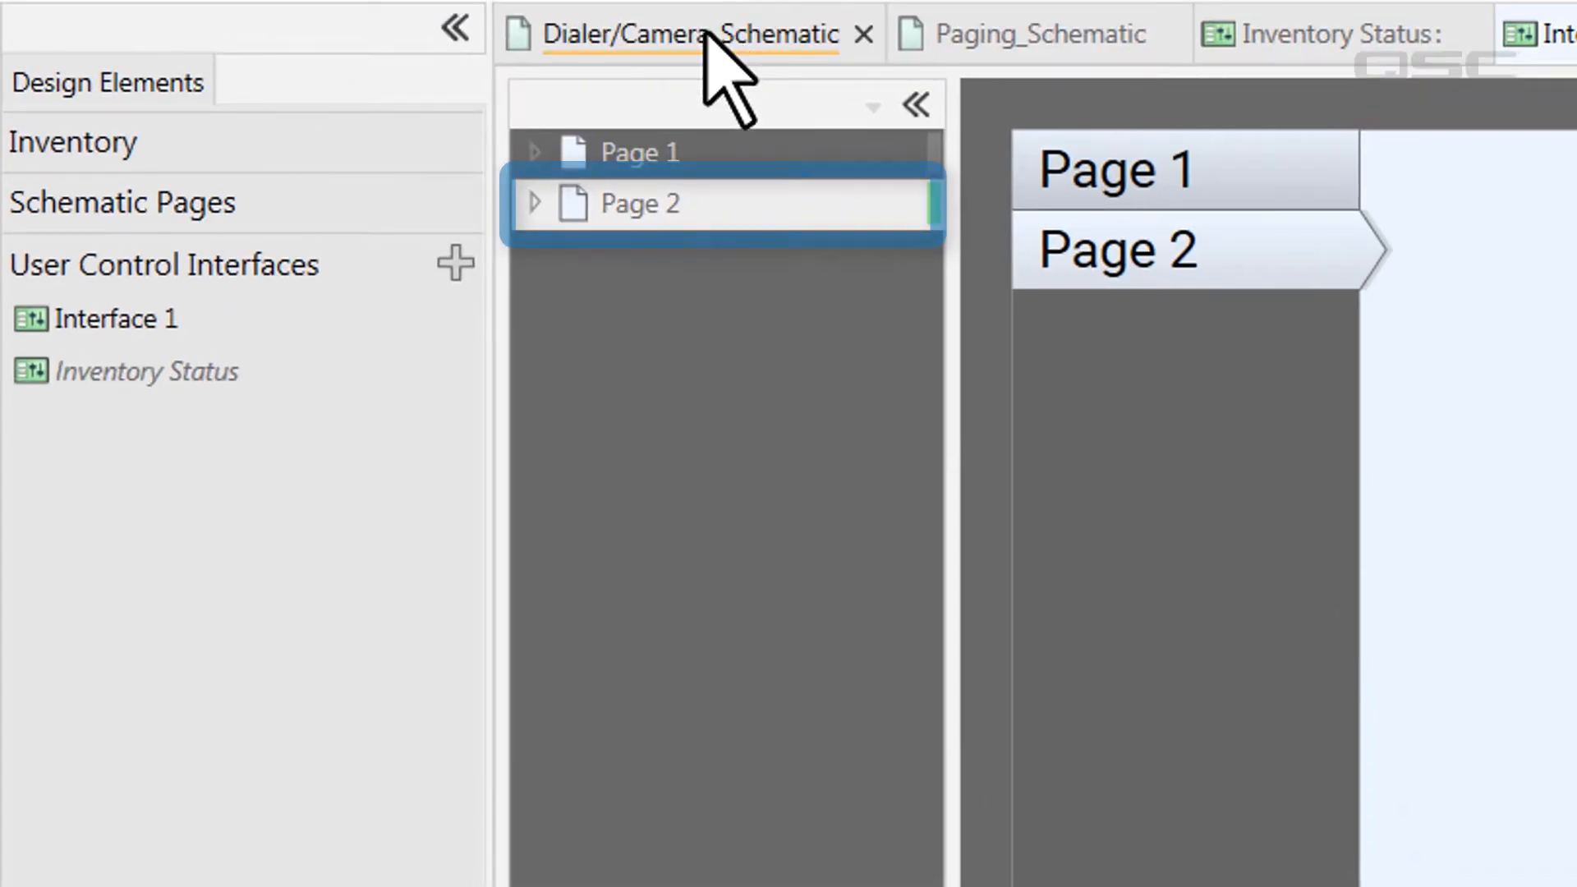
left_click(708, 32)
double_click(694, 554)
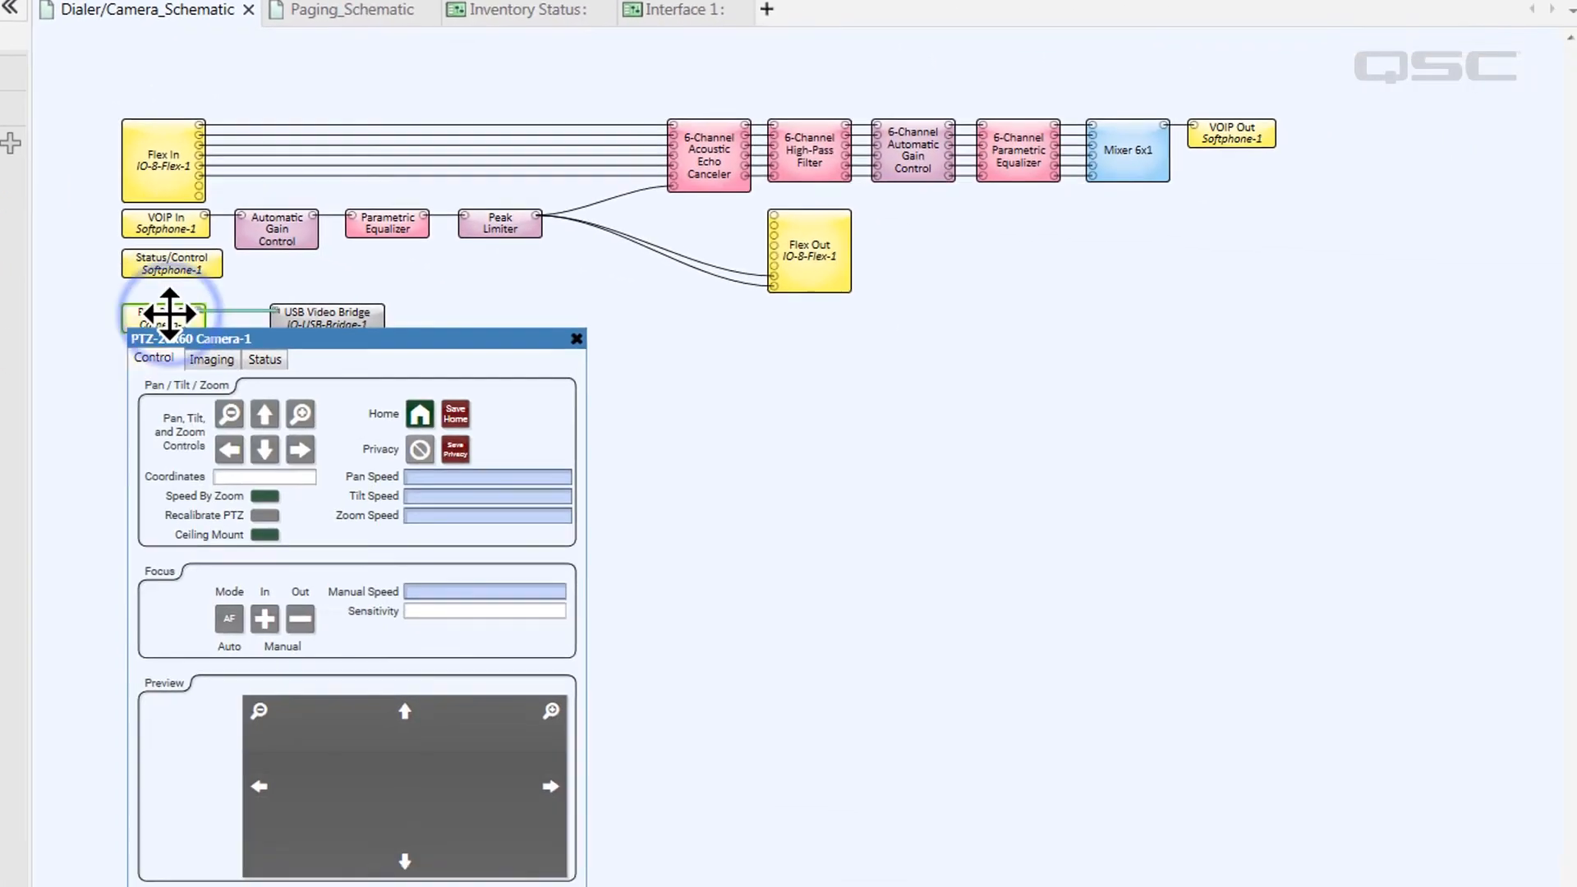
key("ctrl+c")
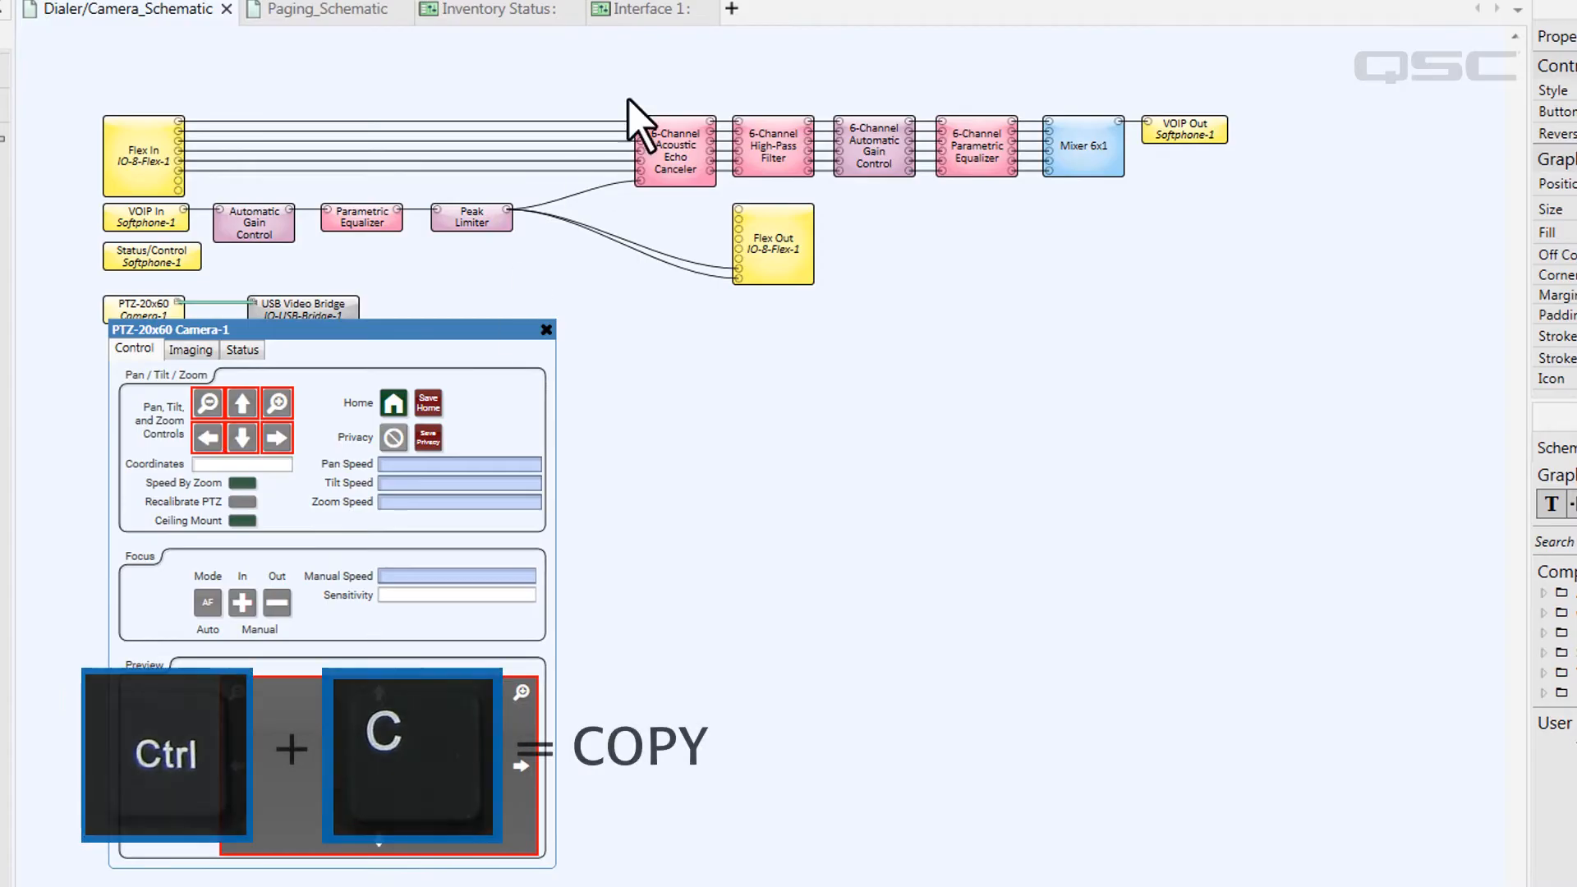
left_click(639, 10)
key("ctrl+v")
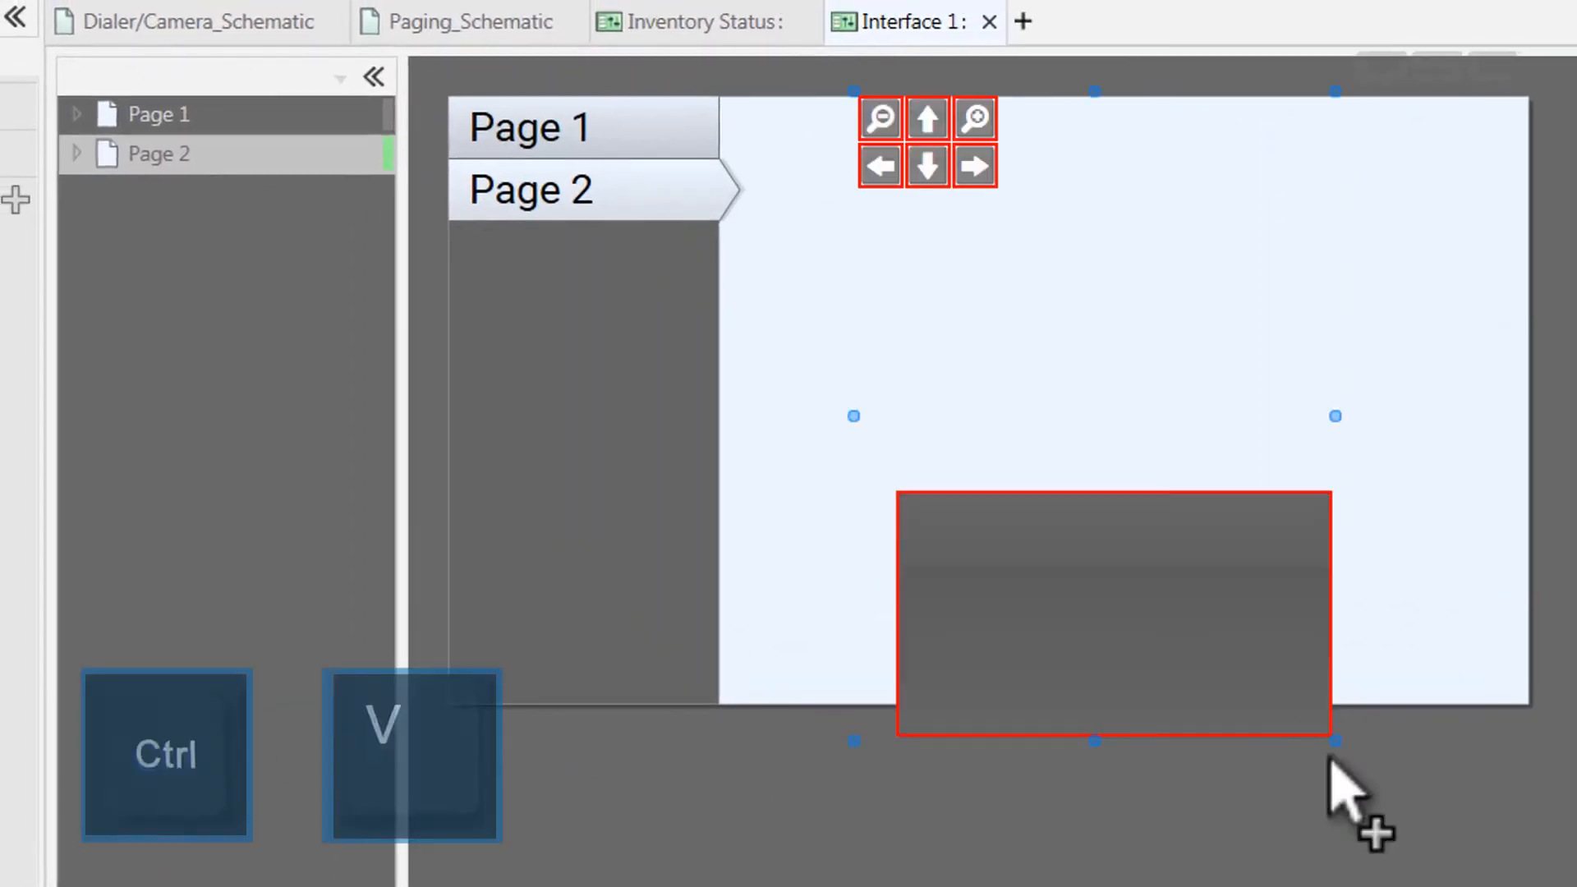
Resize the camera preview and the pan, tilt and zoom buttons on Page 2 so both fit, with the buttons above the preview
left_click_drag(1335, 741, 1576, 886)
left_click(1576, 886)
left_click_drag(1394, 886, 1125, 226)
left_click(1098, 236)
left_click_drag(858, 110, 1054, 158)
left_click(1576, 328)
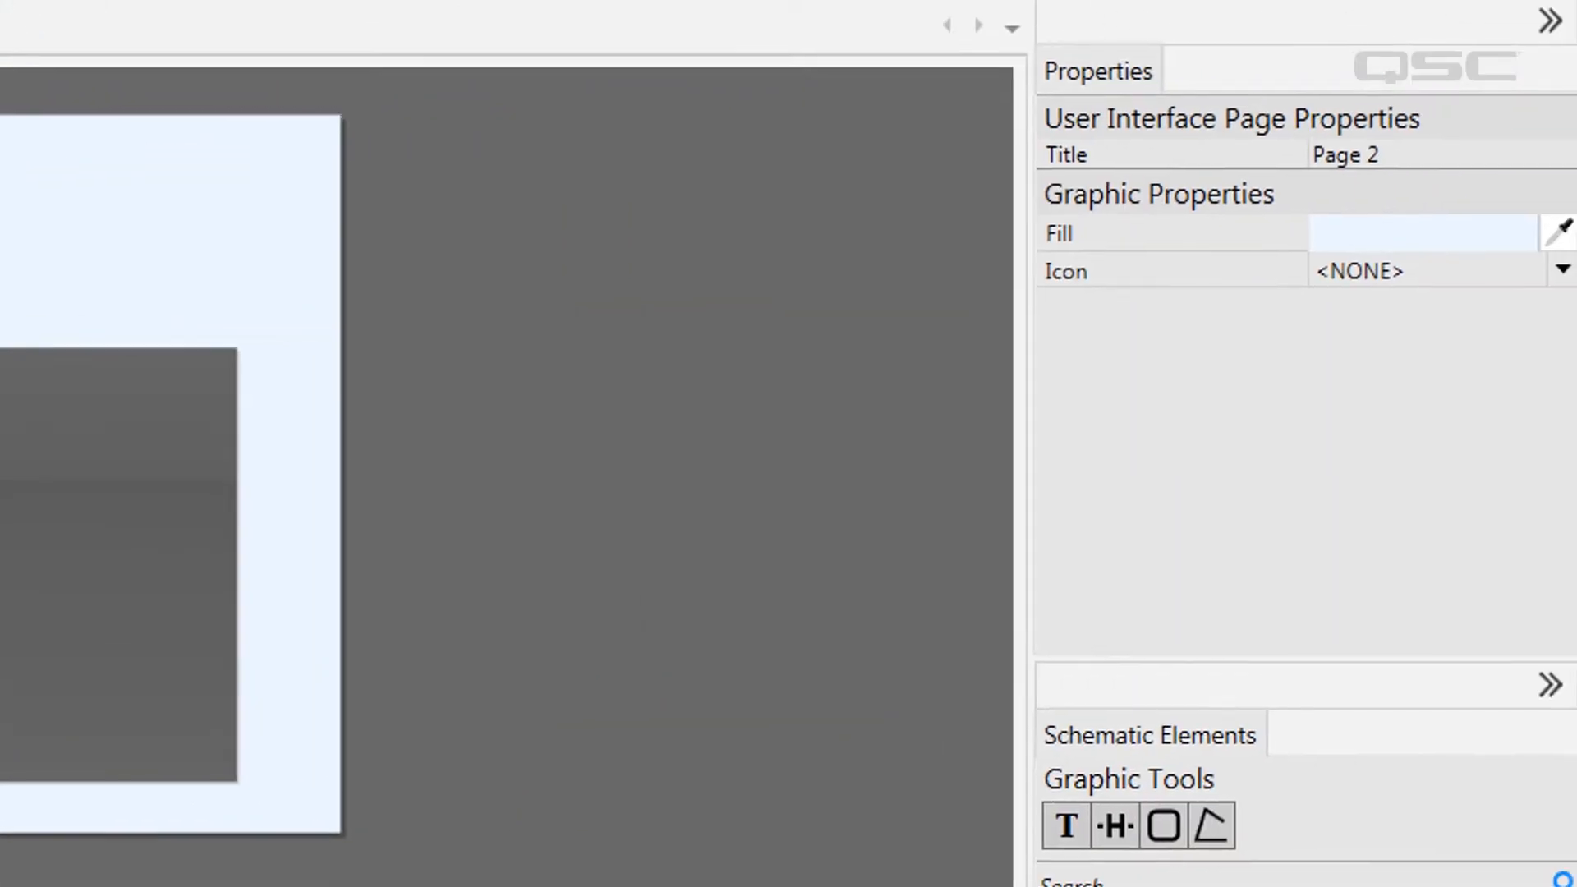
Rename Page 2 as Camera and Page 1 as Dialer
left_click(1388, 151)
type("Camera")
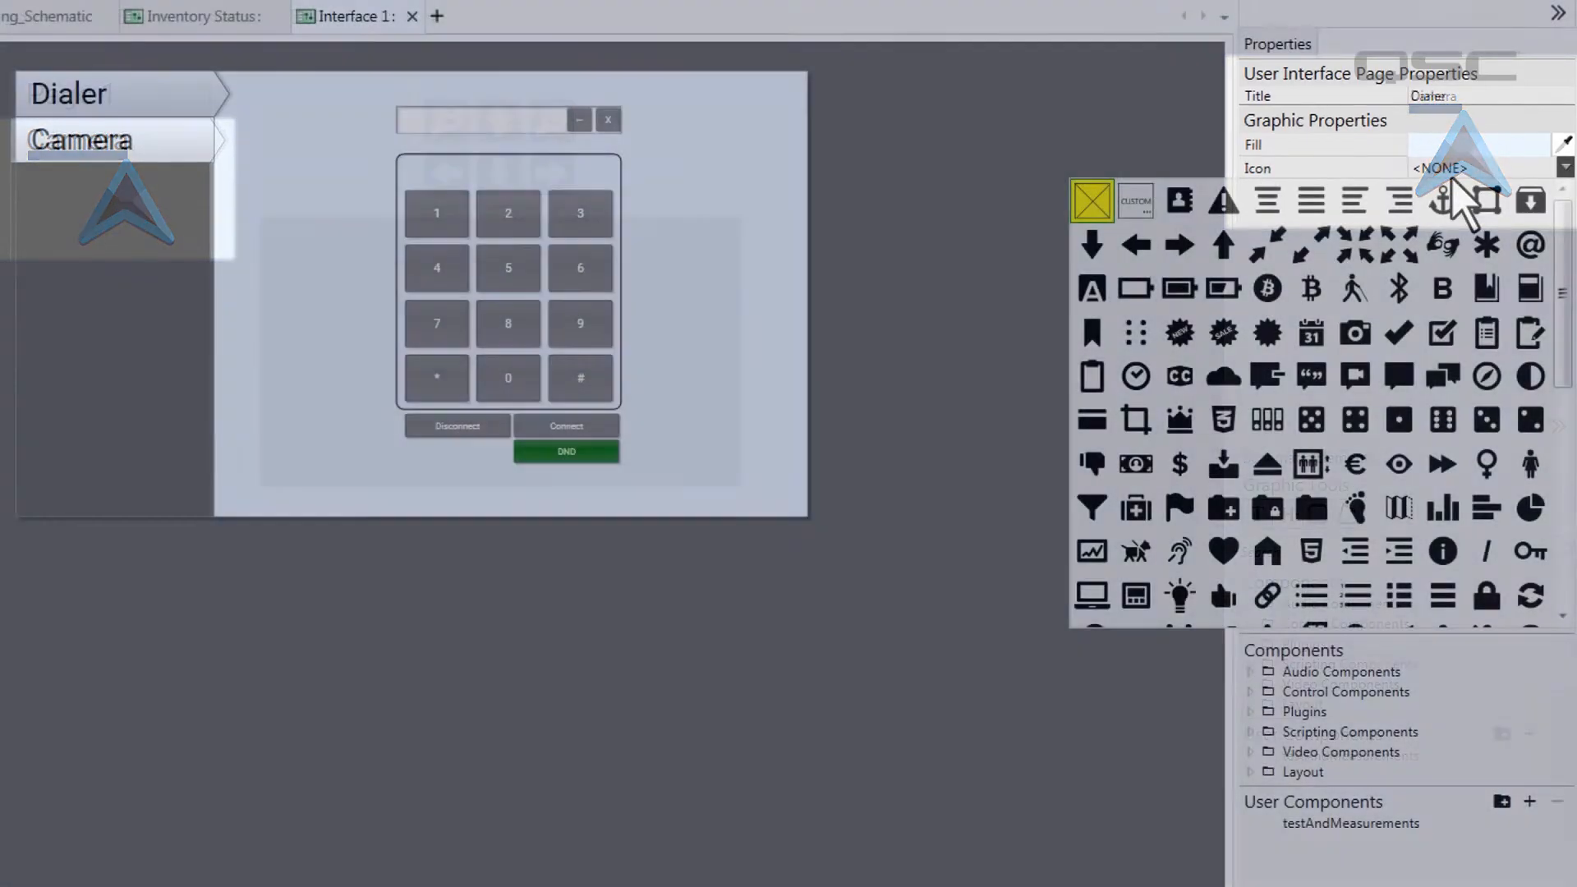
Give the Dialer page a telephone handset icon and the Camera page the Video icon
scroll(1470, 254, "down", 10)
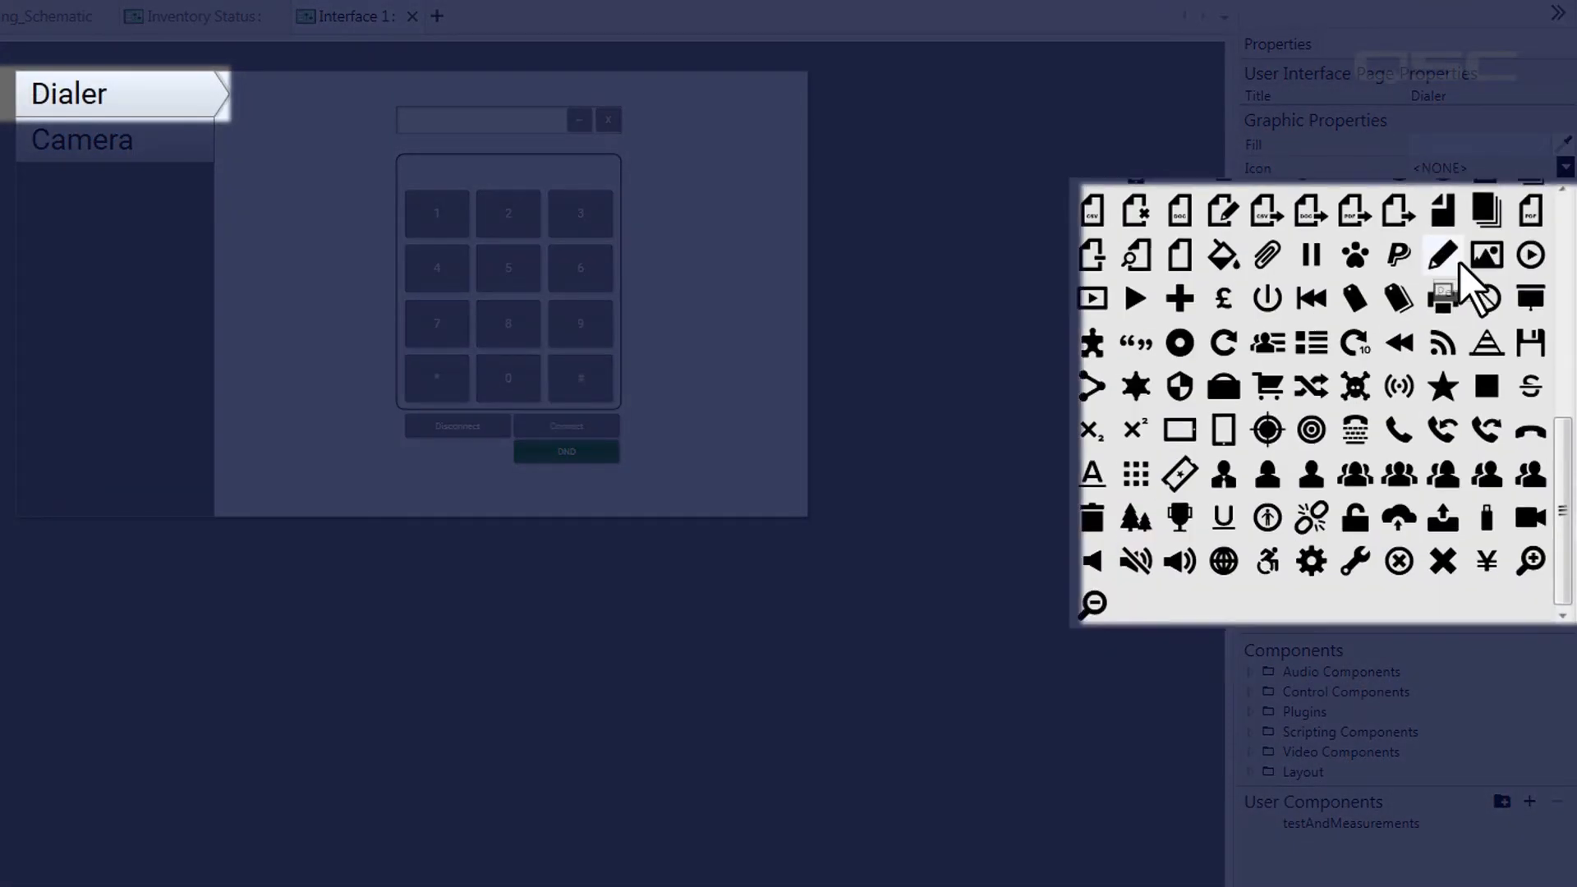
left_click(1400, 431)
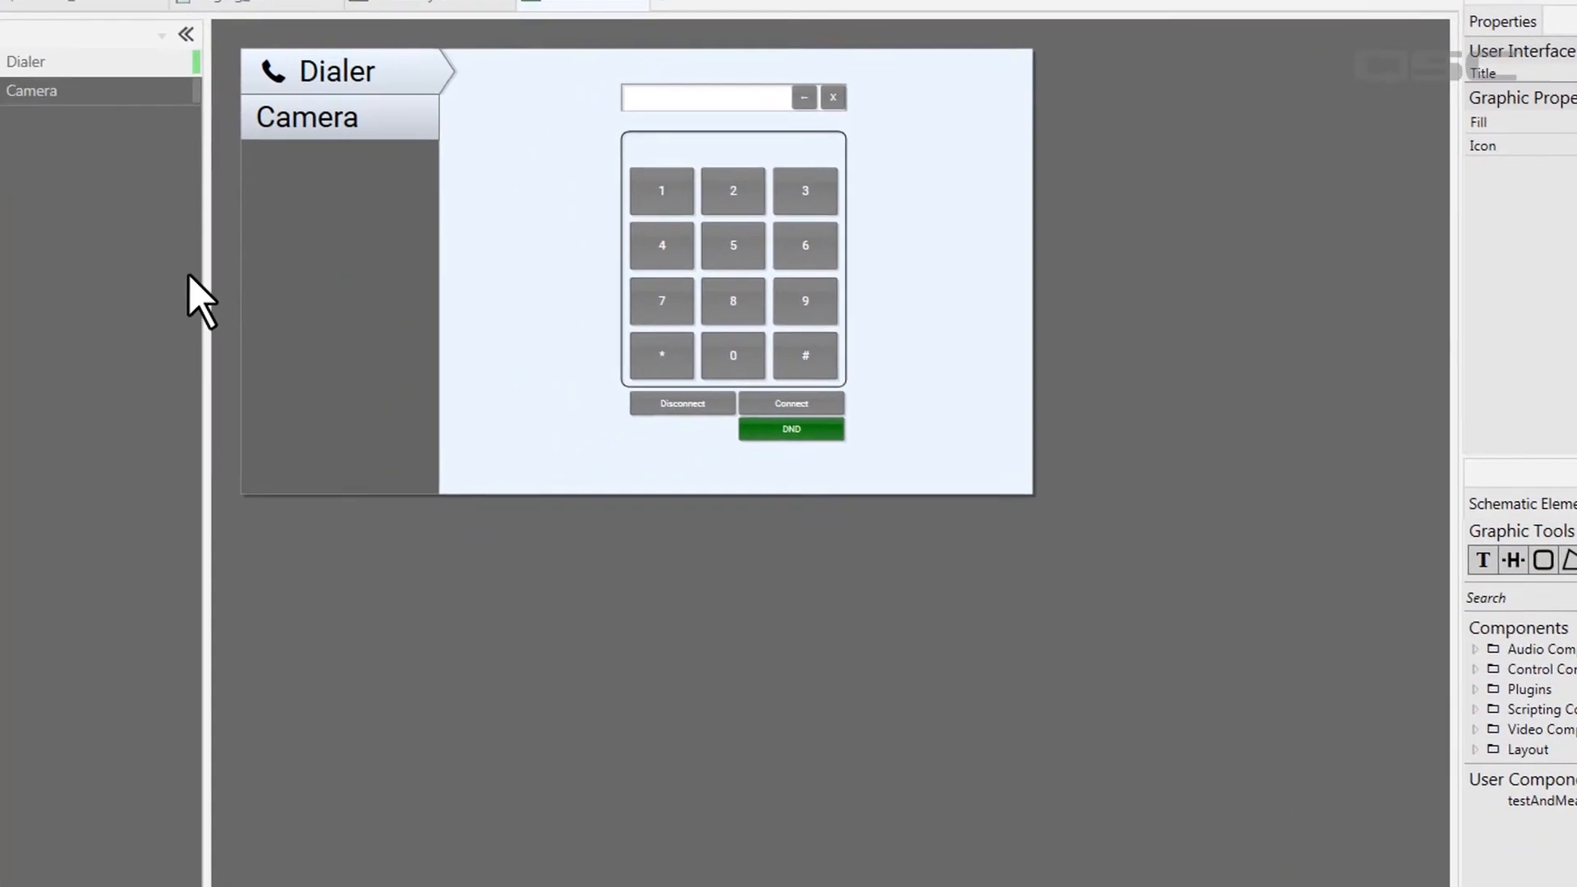
left_click(145, 92)
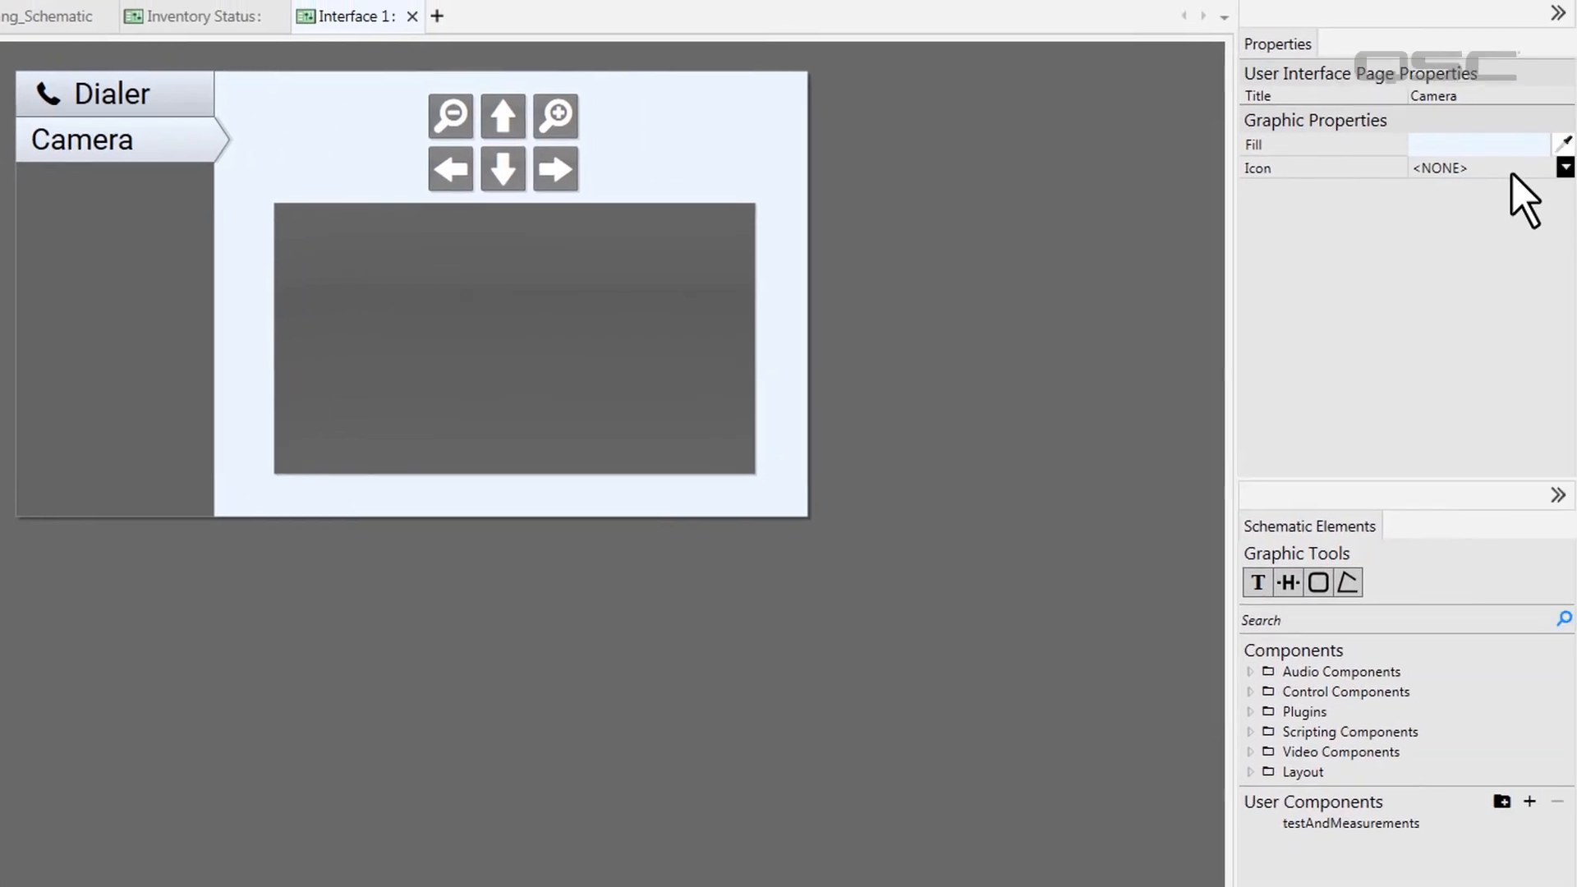
left_click(1563, 167)
scroll(1538, 405, "down", 5)
left_click(1530, 526)
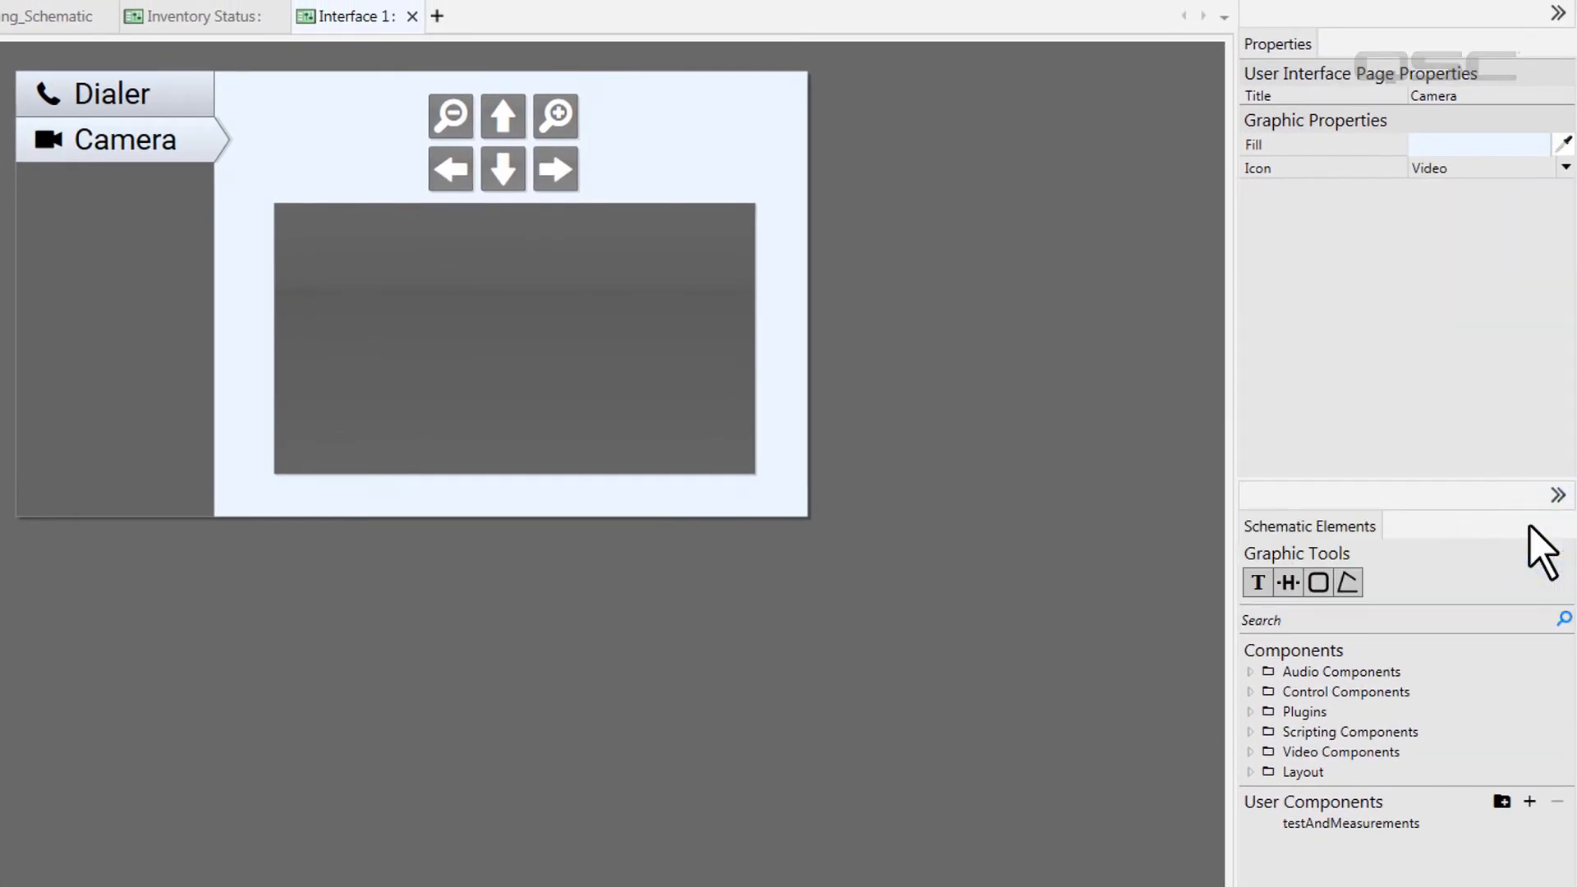
Set the fill of the Camera page to dark blue #005491
left_click(1503, 145)
left_click(1268, 299)
left_click_drag(1309, 293, 1342, 286)
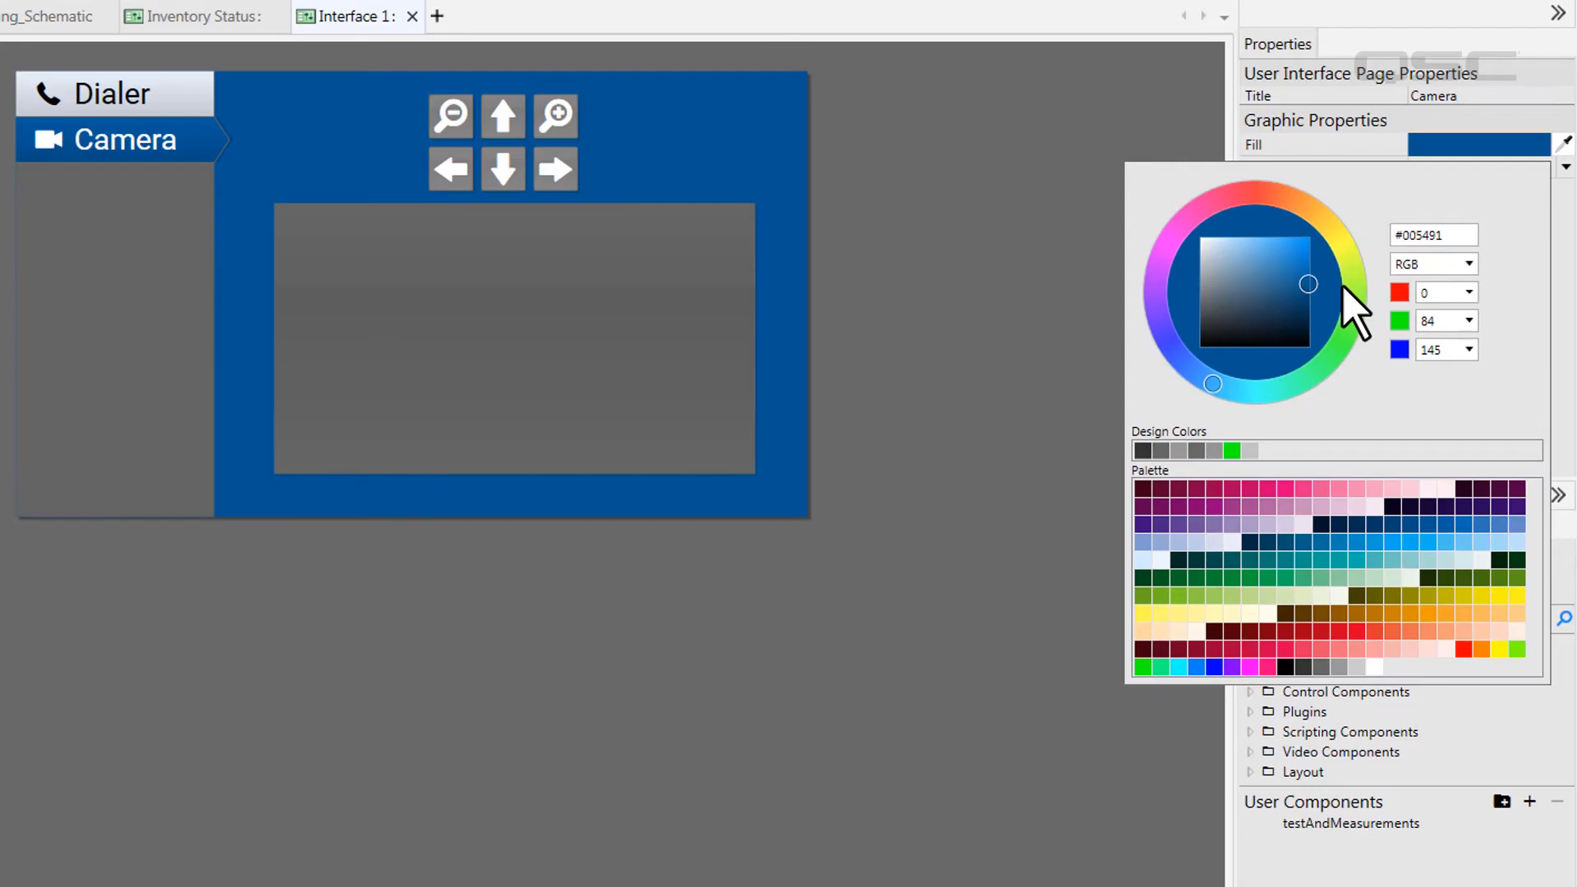
left_click(994, 502)
Set the fill of the Dialer page to the brighter blue #0071C3
left_click(39, 78)
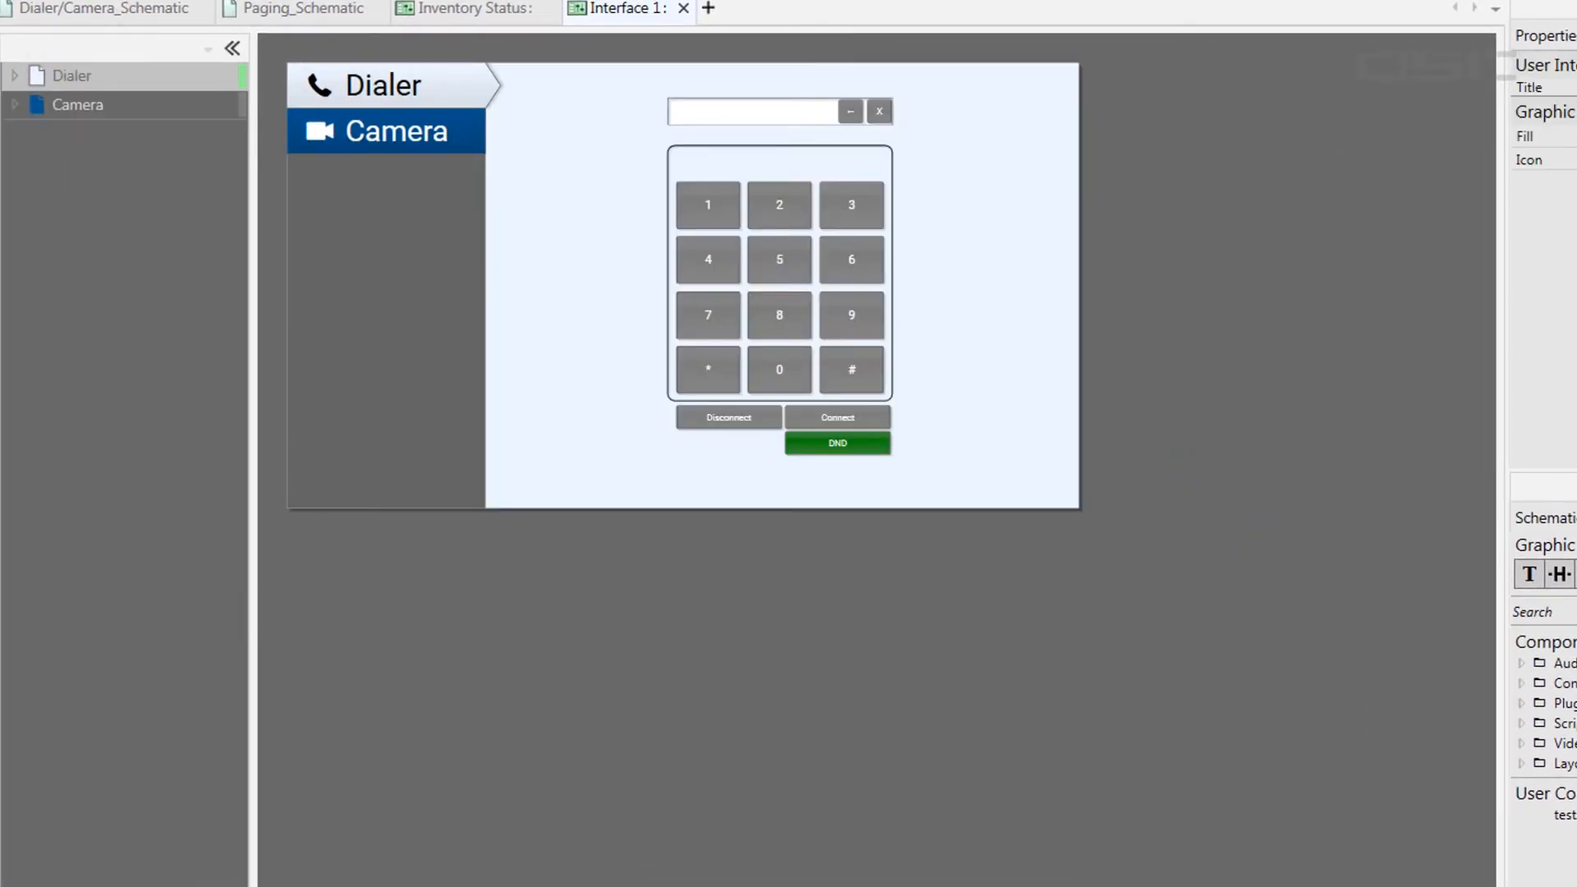
left_click(1480, 145)
left_click(1290, 261)
left_click_drag(1311, 265, 1332, 271)
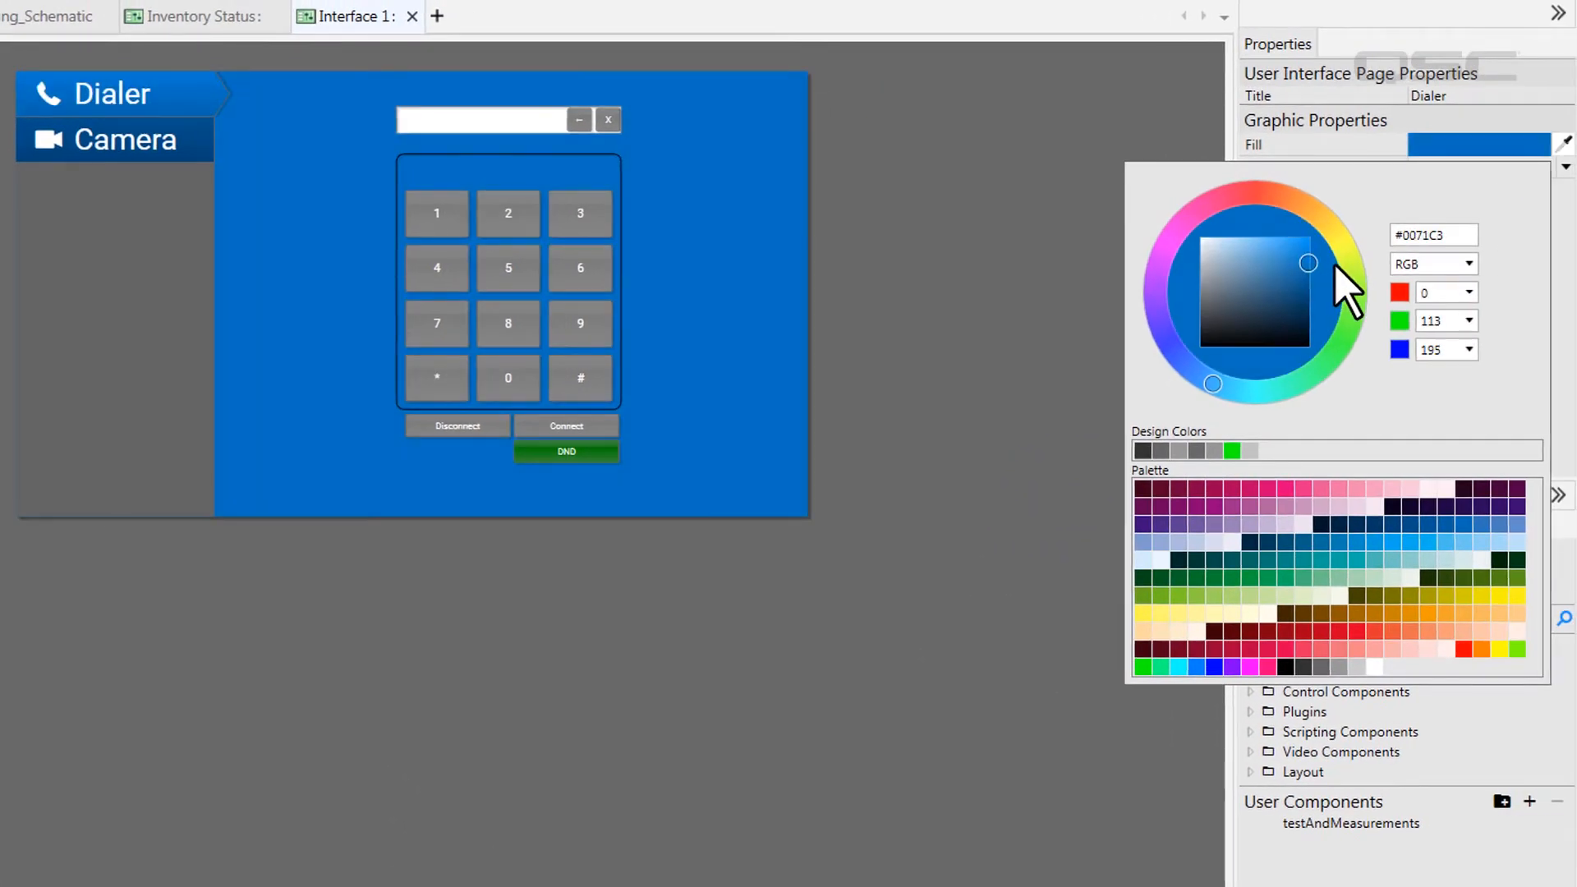
left_click(1021, 158)
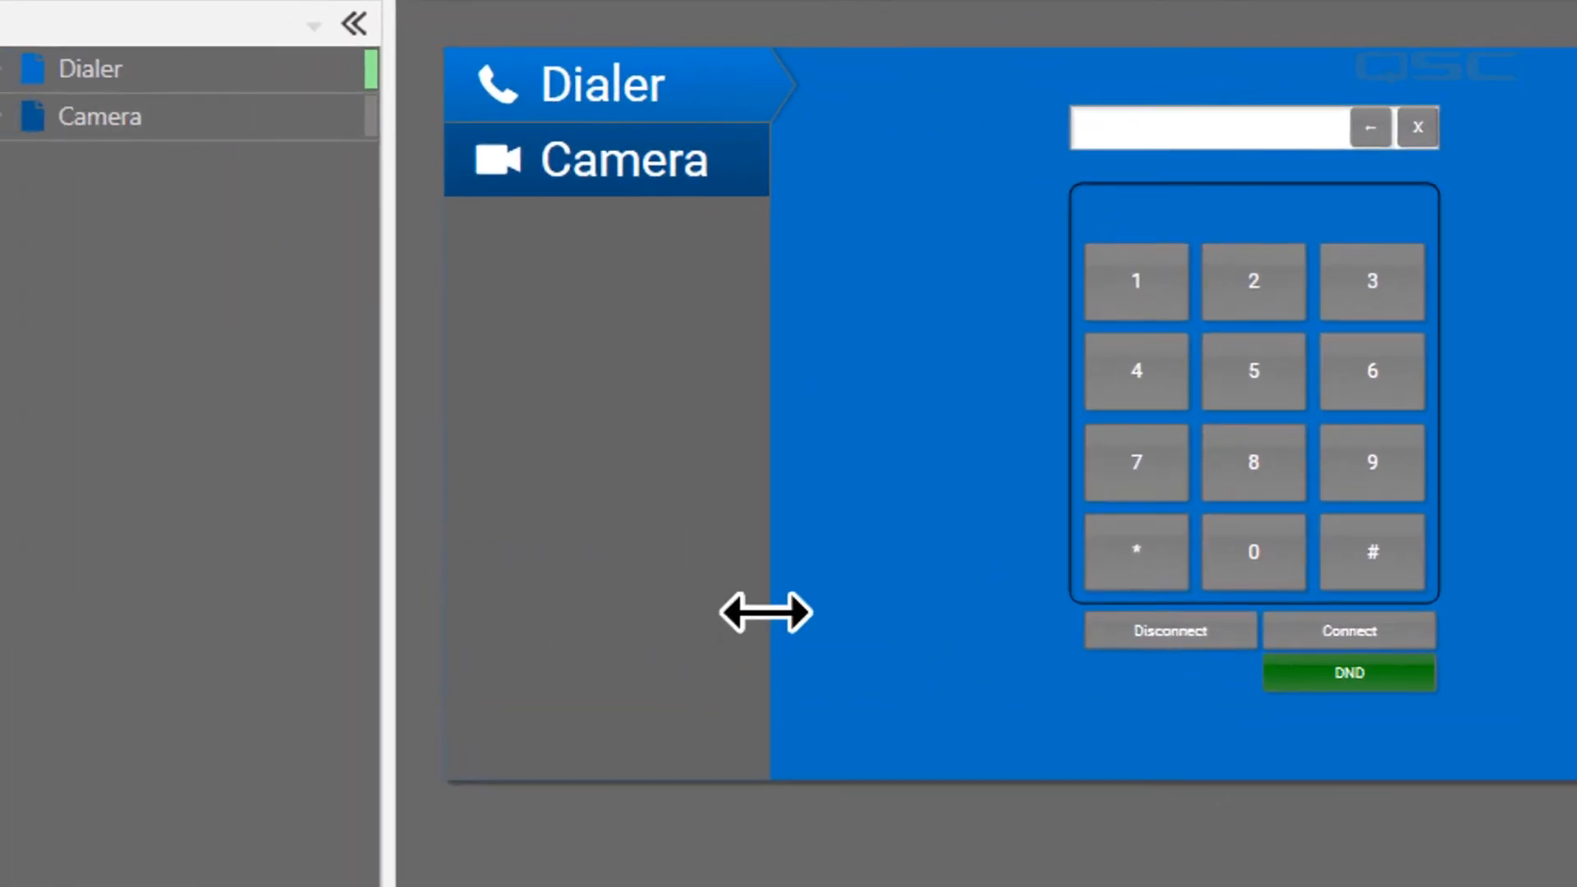
Narrow the page tab column slightly and set the tab location of Interface 1 to Top
mouse_move(766, 615)
left_mouse_down()
mouse_move(892, 613)
mouse_move(717, 615)
mouse_move(878, 613)
mouse_move(737, 620)
left_mouse_up()
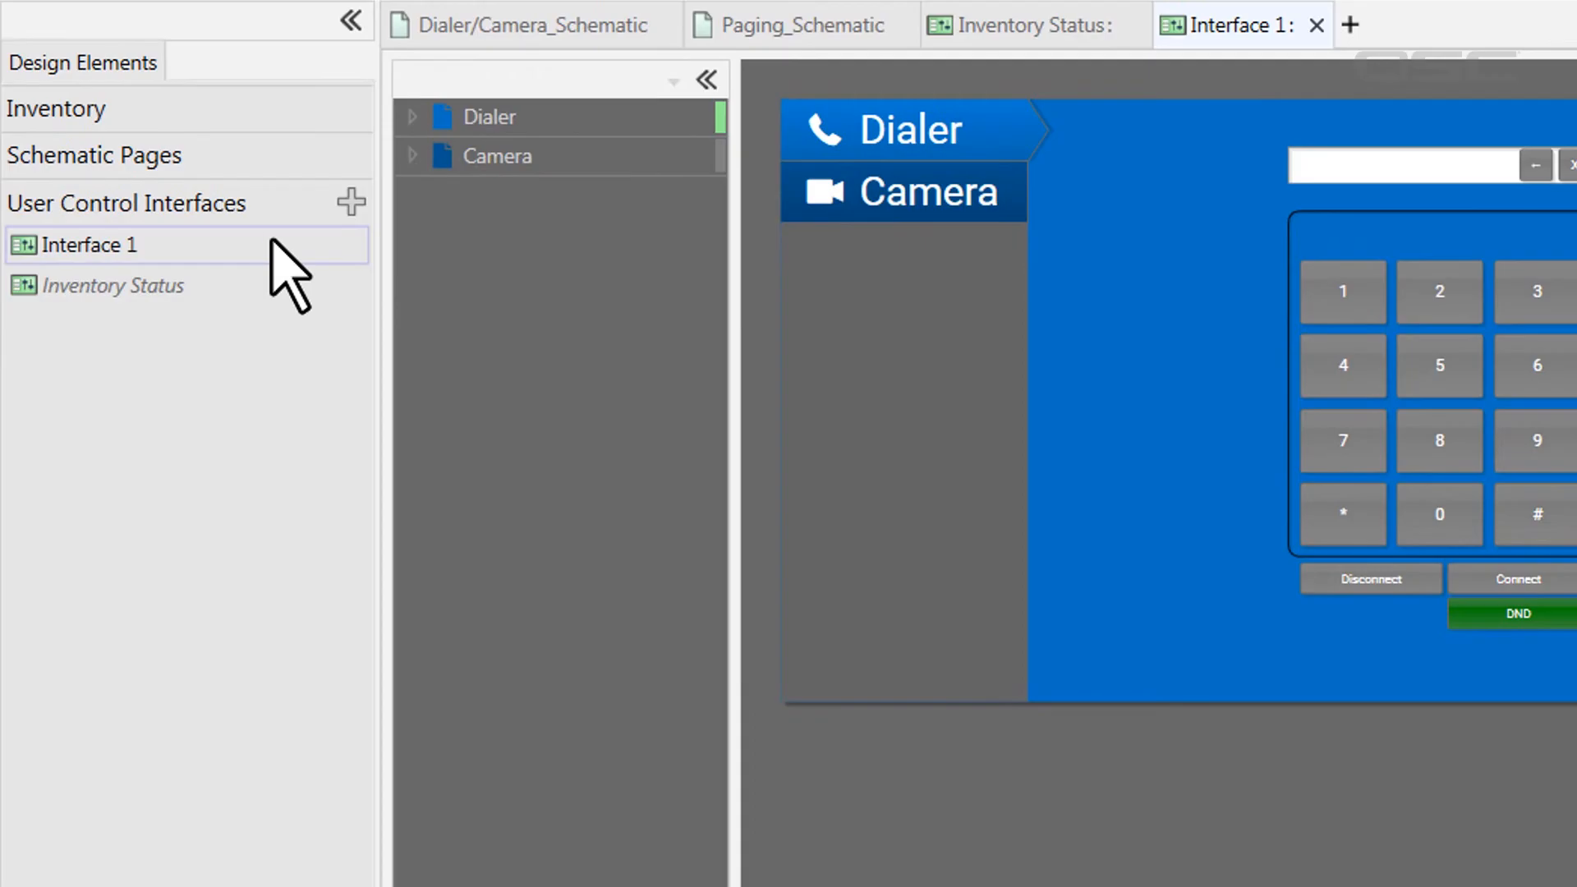
left_click(271, 240)
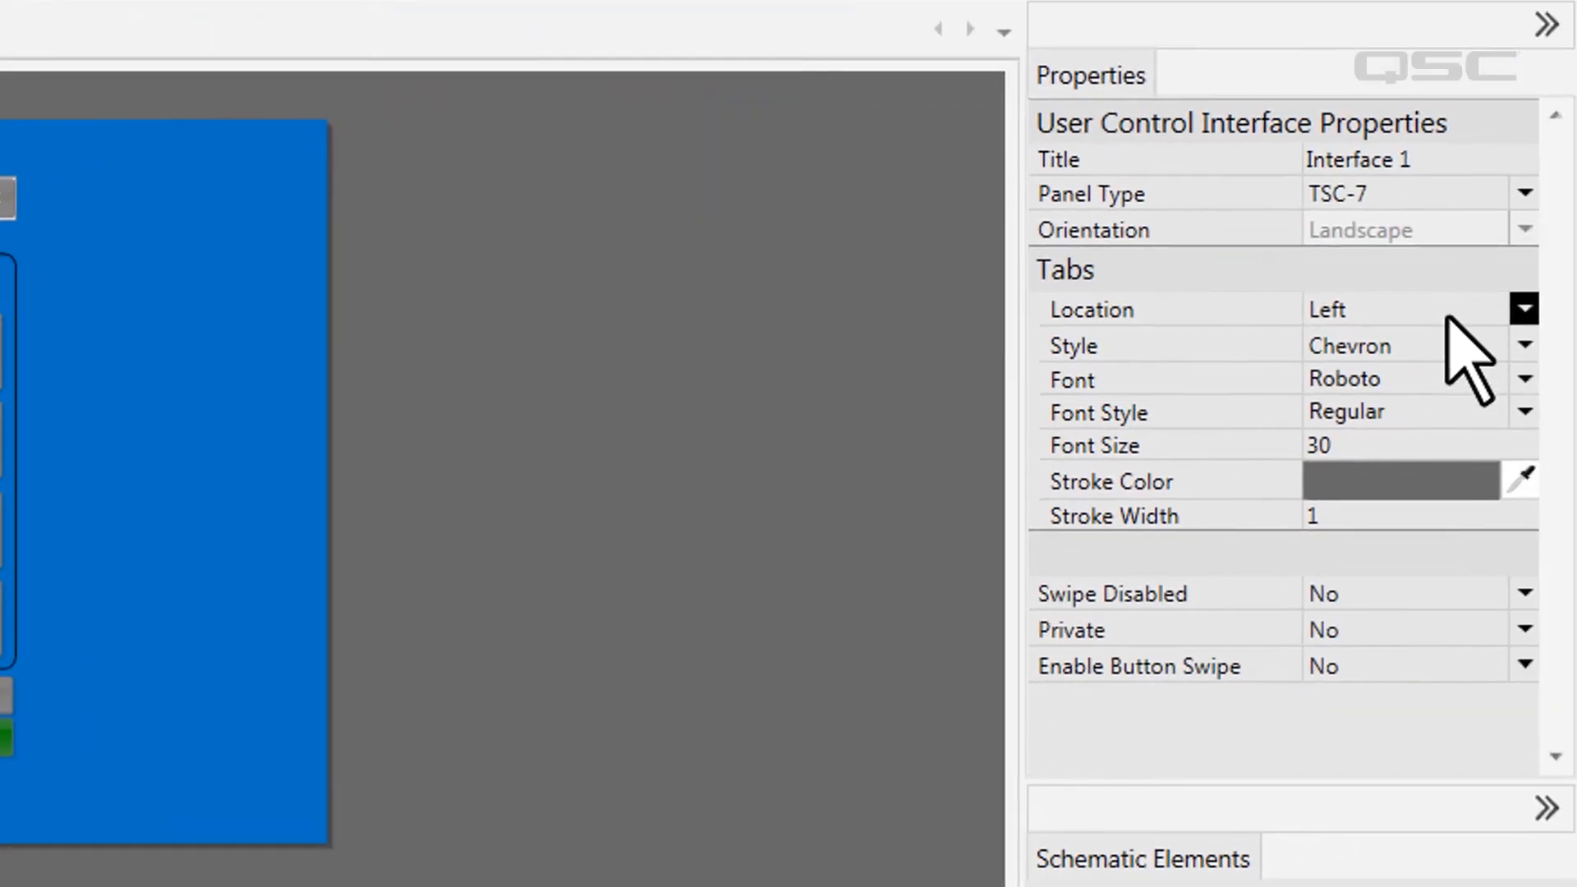
left_click(1445, 310)
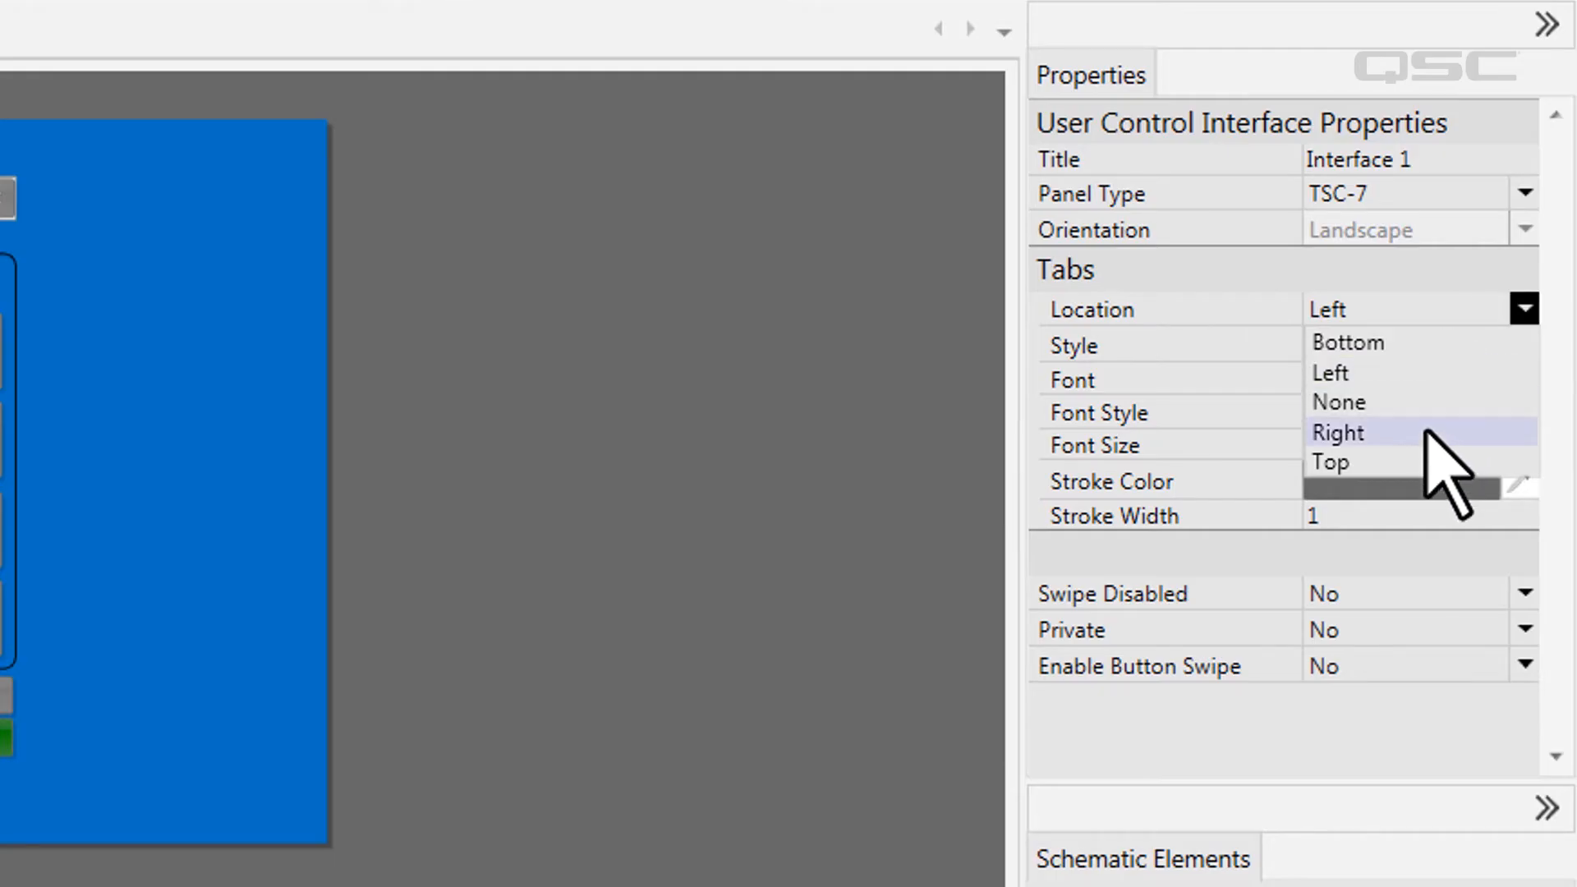
left_click(1423, 464)
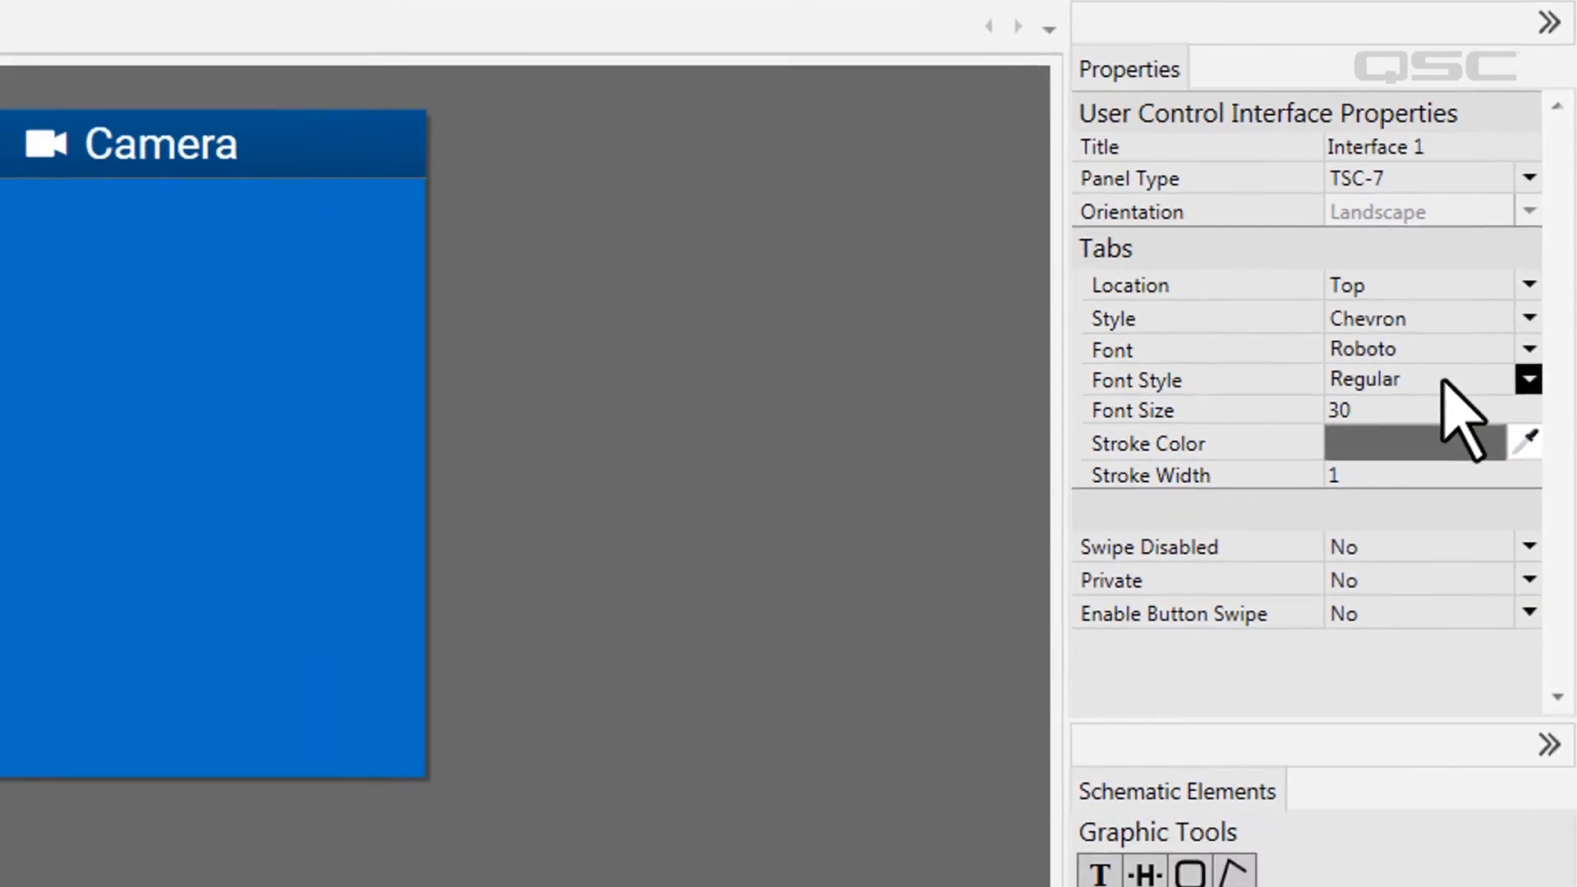
Set the tab font to Droid Sans and give the tabs a pink #BE0066 stroke with a width of 2
left_click(1433, 379)
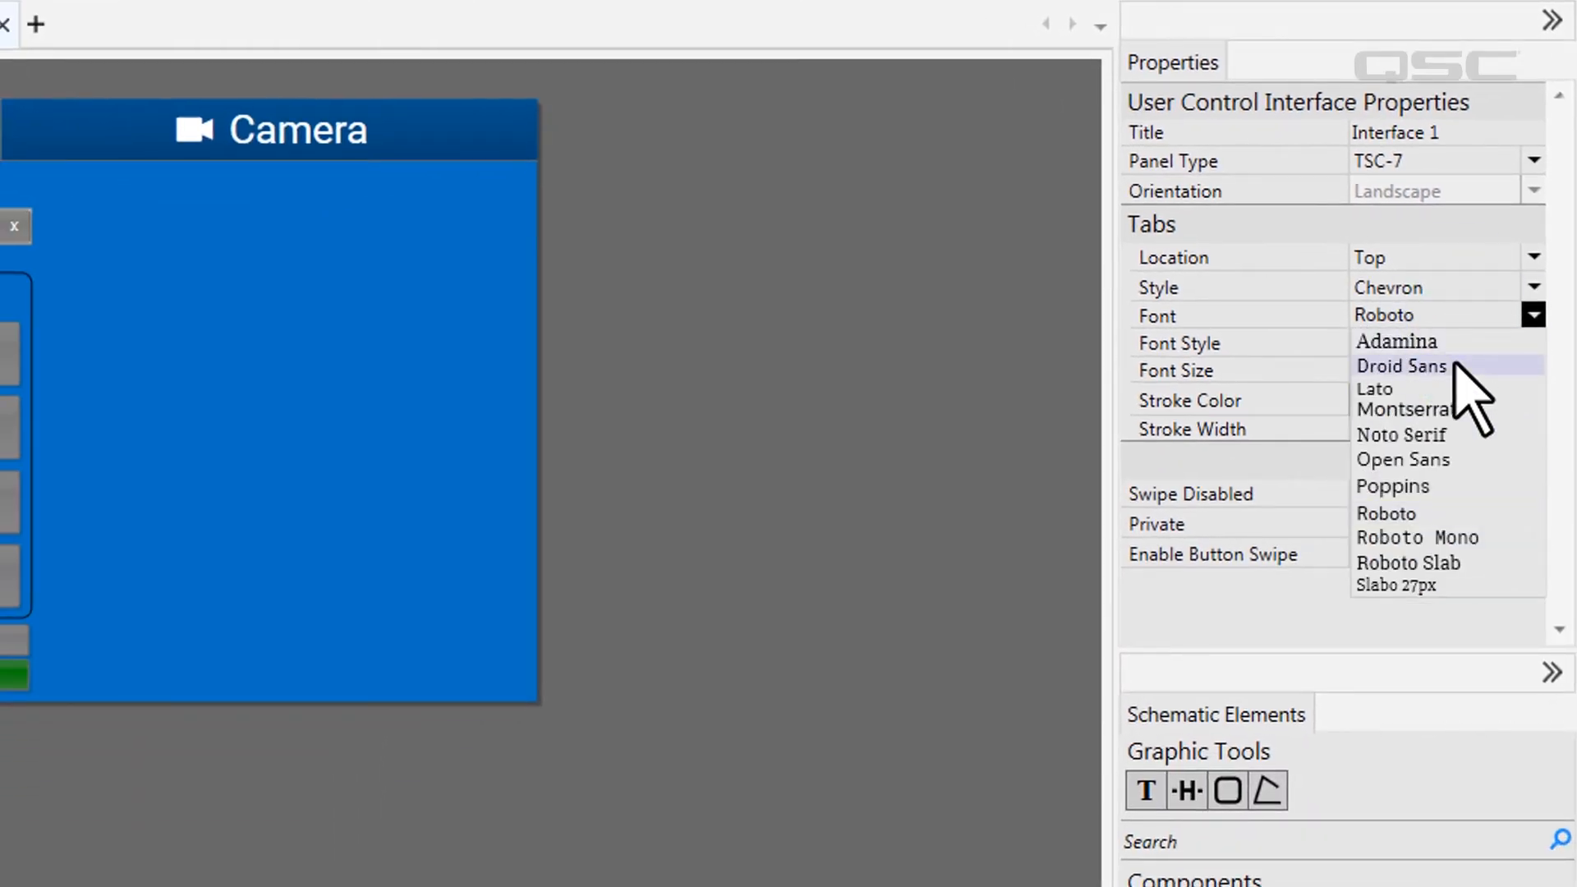
left_click(1453, 366)
left_click(1469, 399)
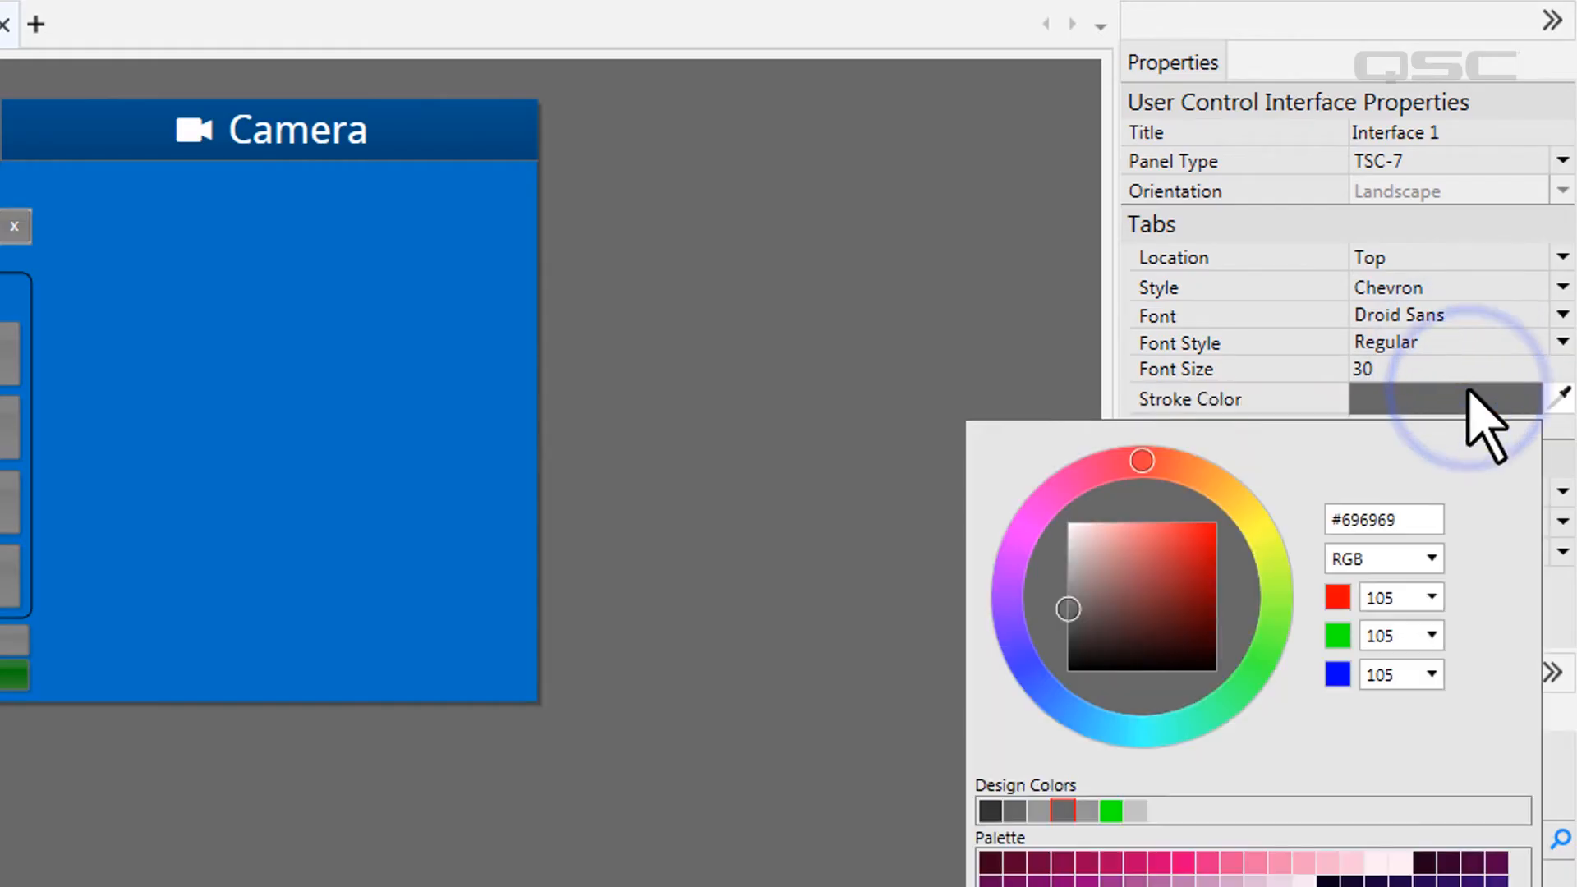
left_click(1139, 867)
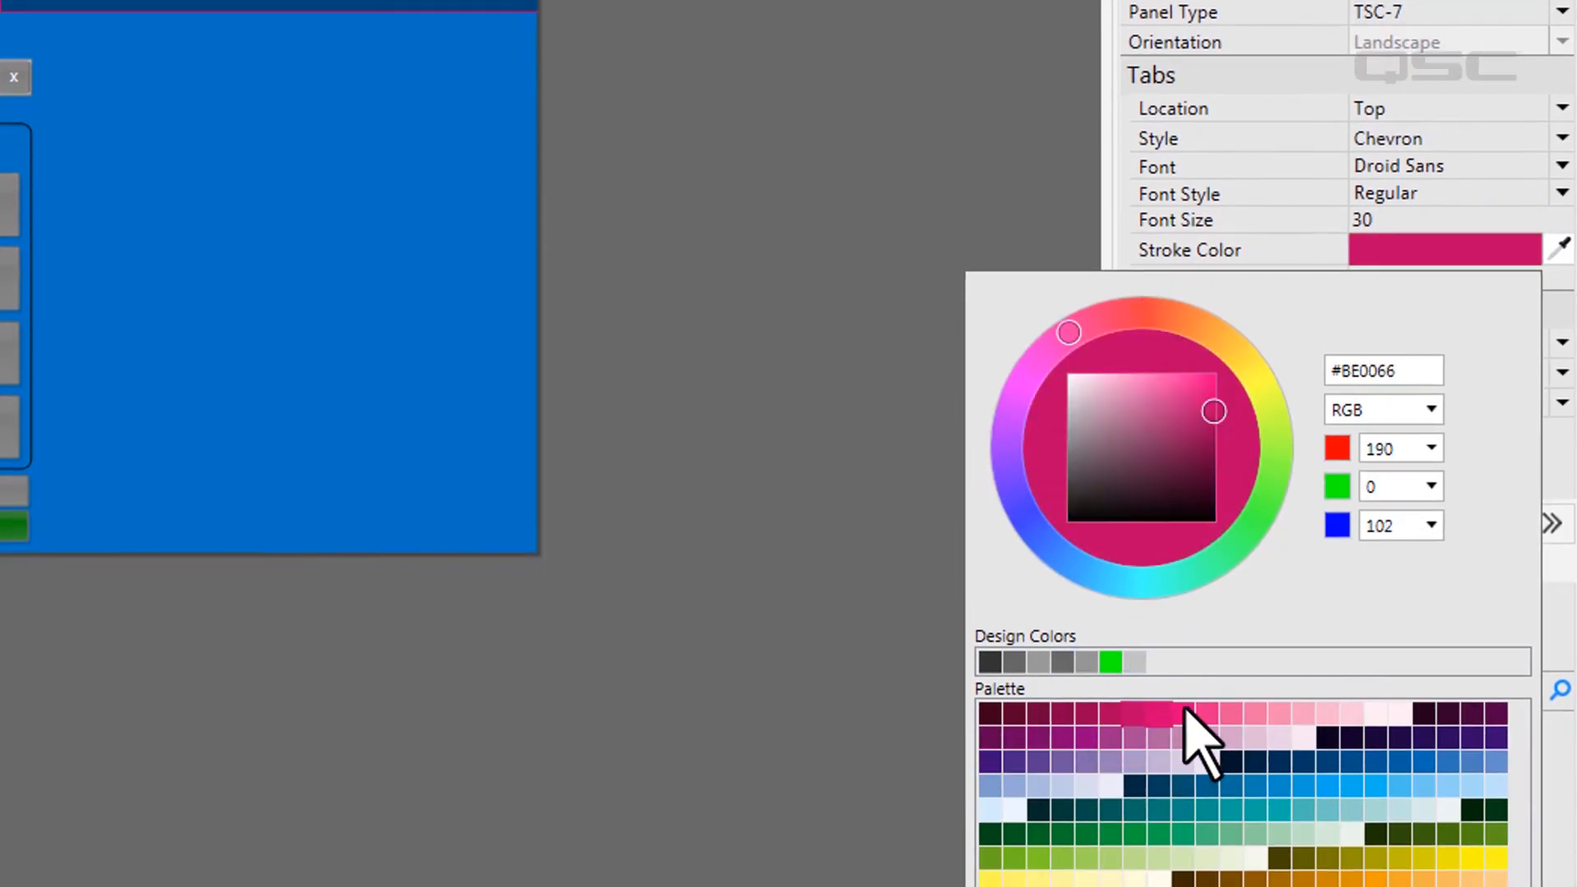
left_click(1397, 280)
type("2")
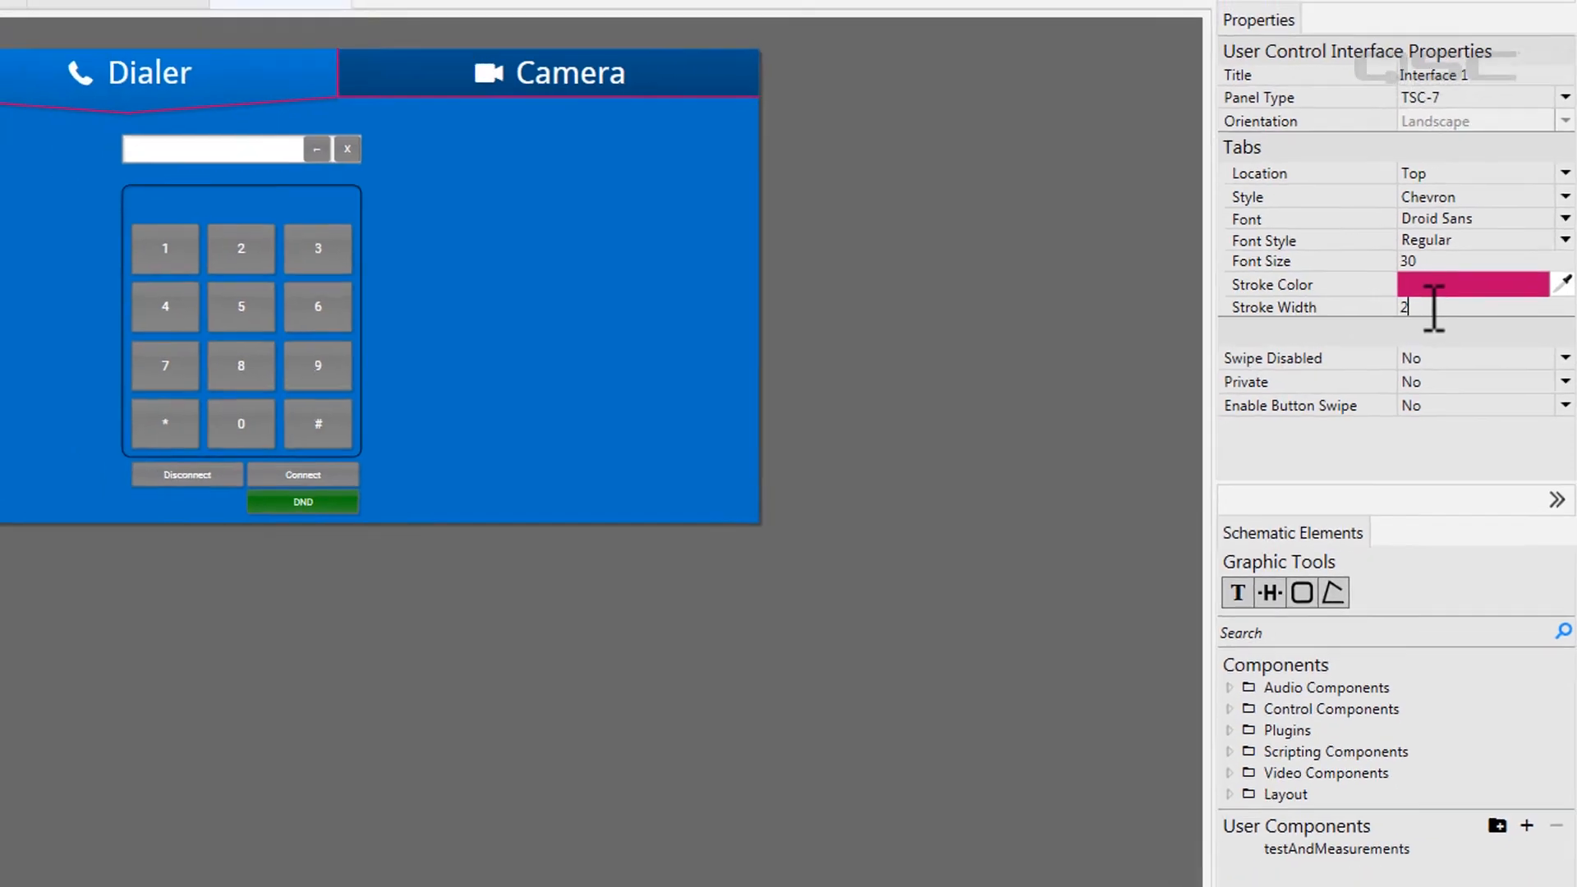
Set the tab font to Slabo 27px and the tab location to Left
left_click(1450, 232)
left_click(1475, 431)
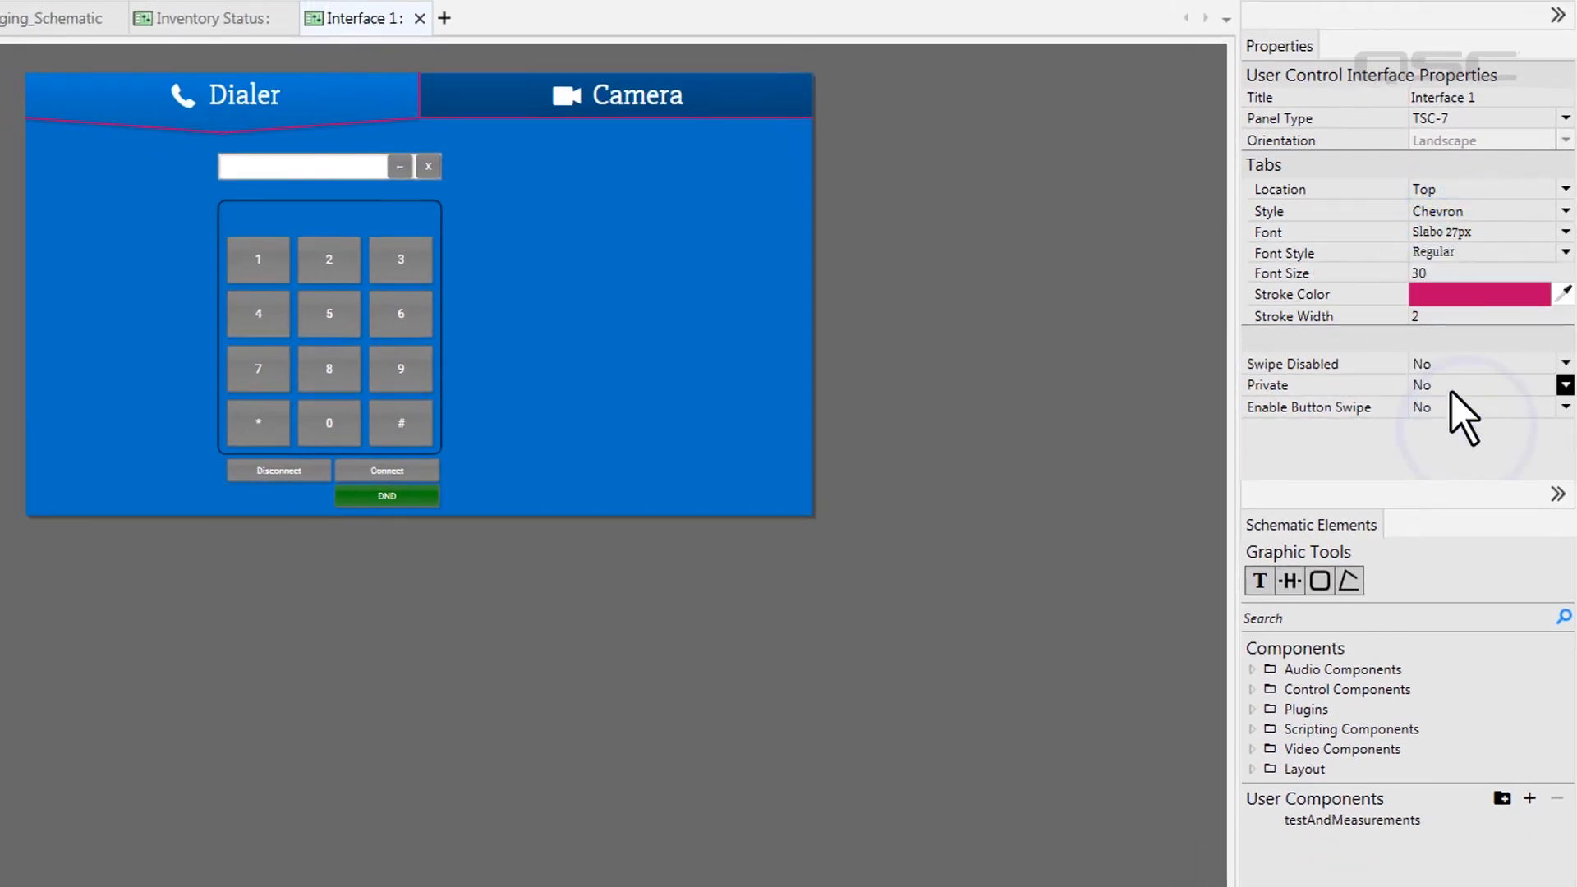
left_click(1466, 185)
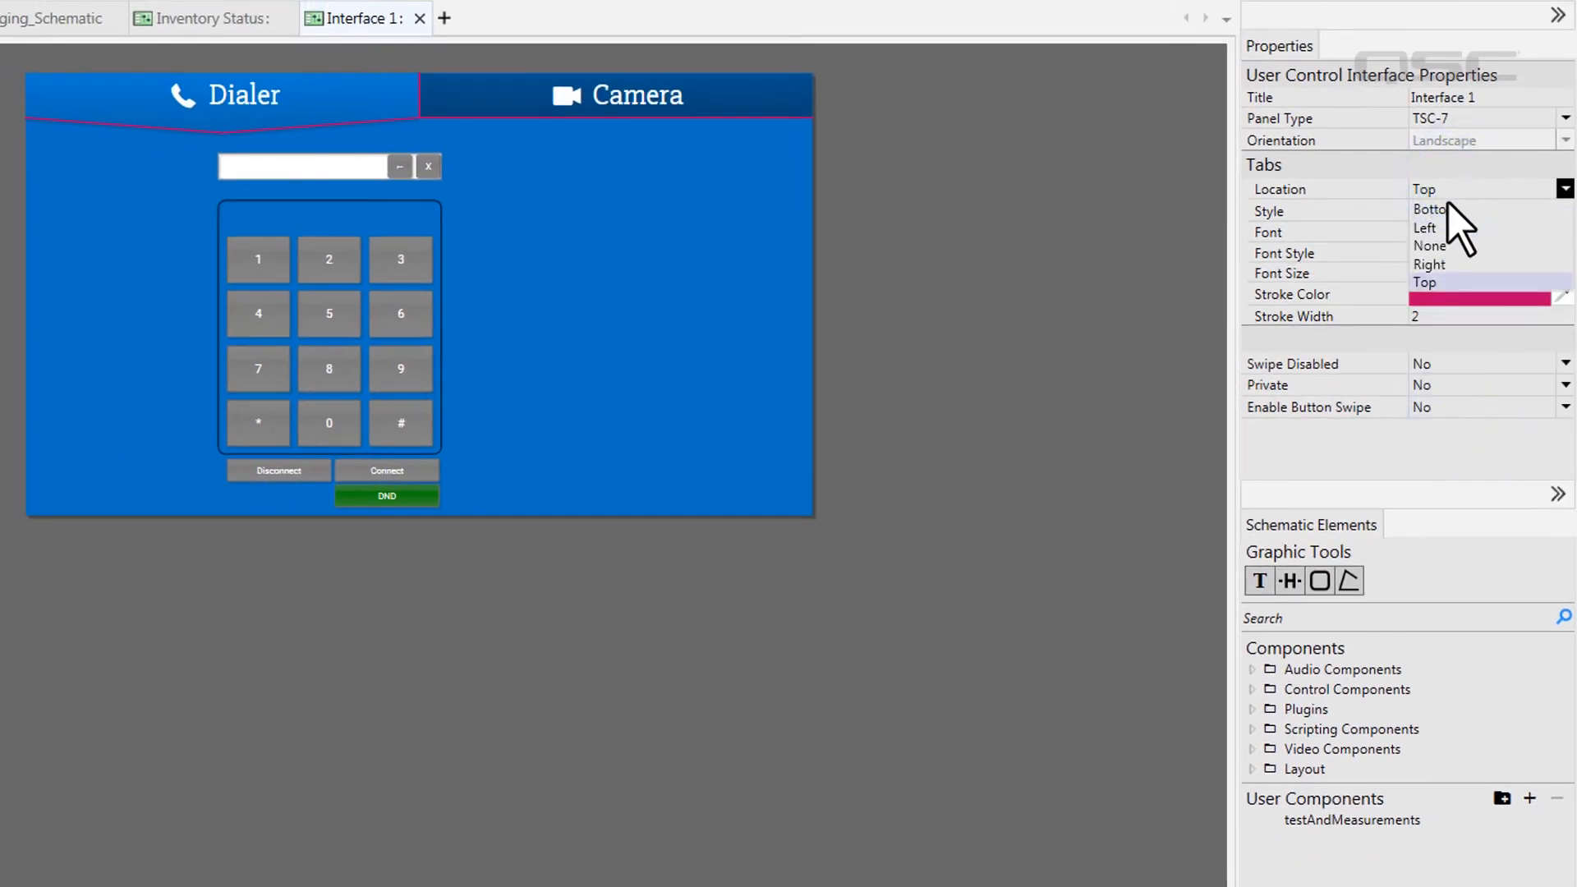
left_click(1435, 226)
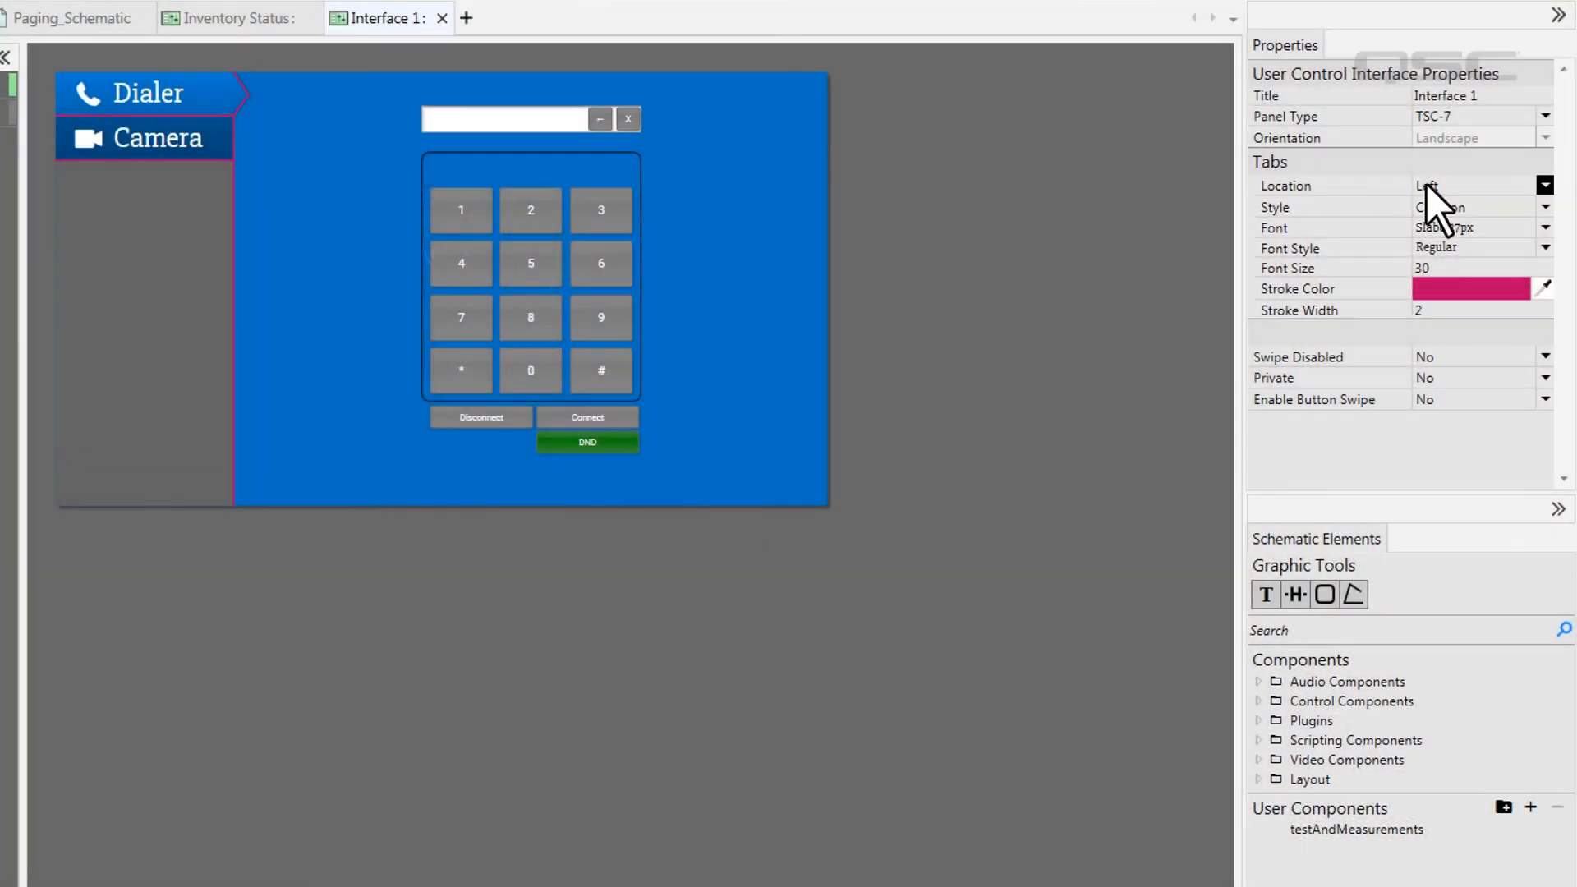
Set the tab location of Interface 1 to None and Swipe Disabled to Yes
left_click(1426, 184)
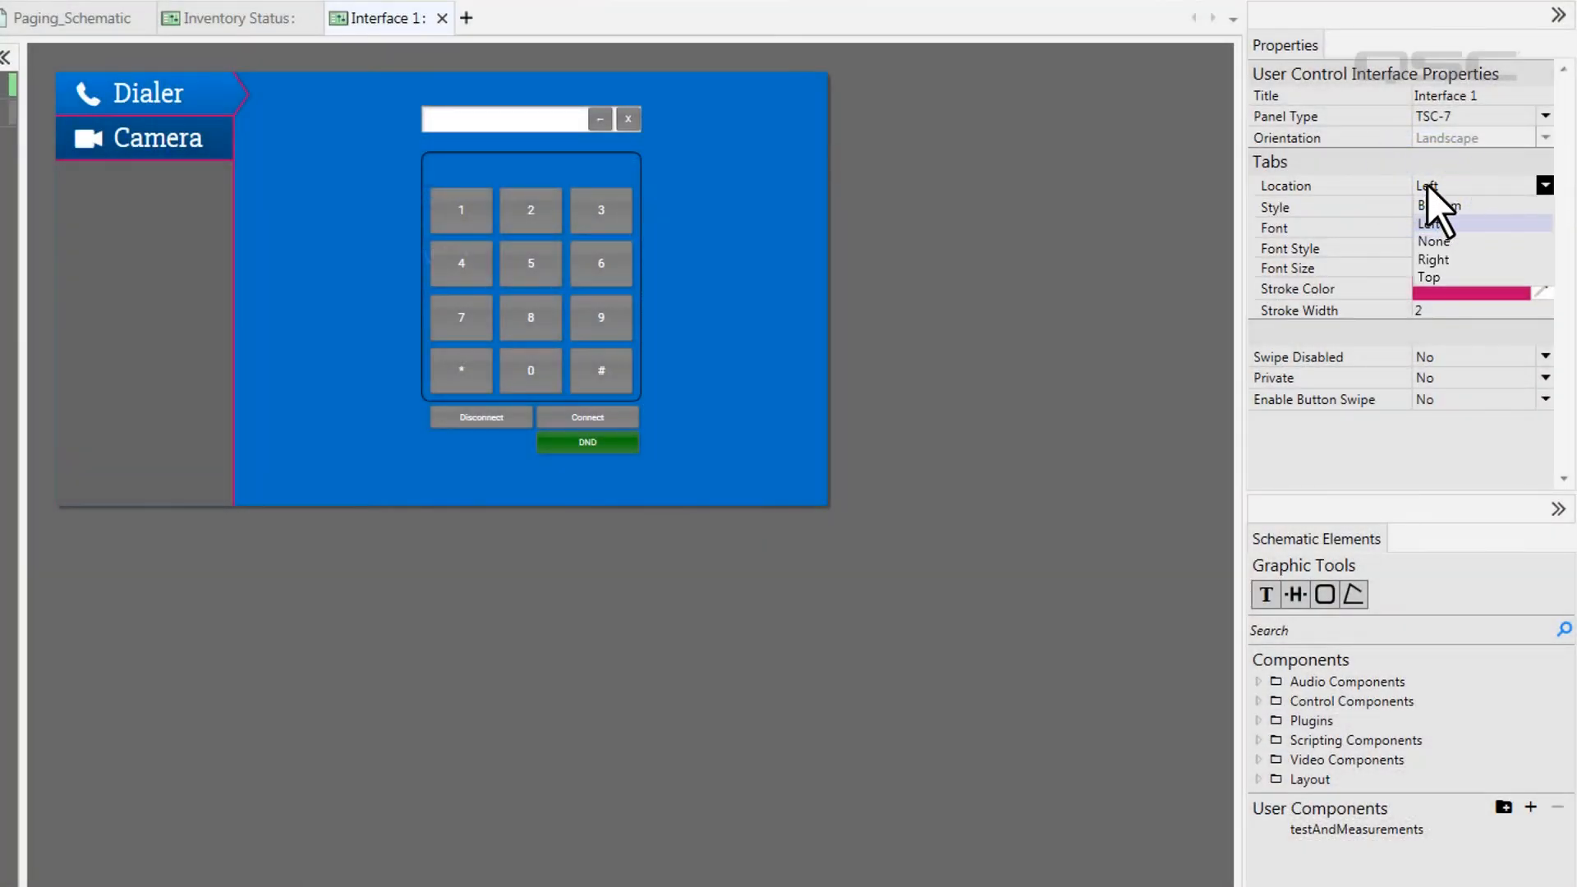
left_click(1477, 241)
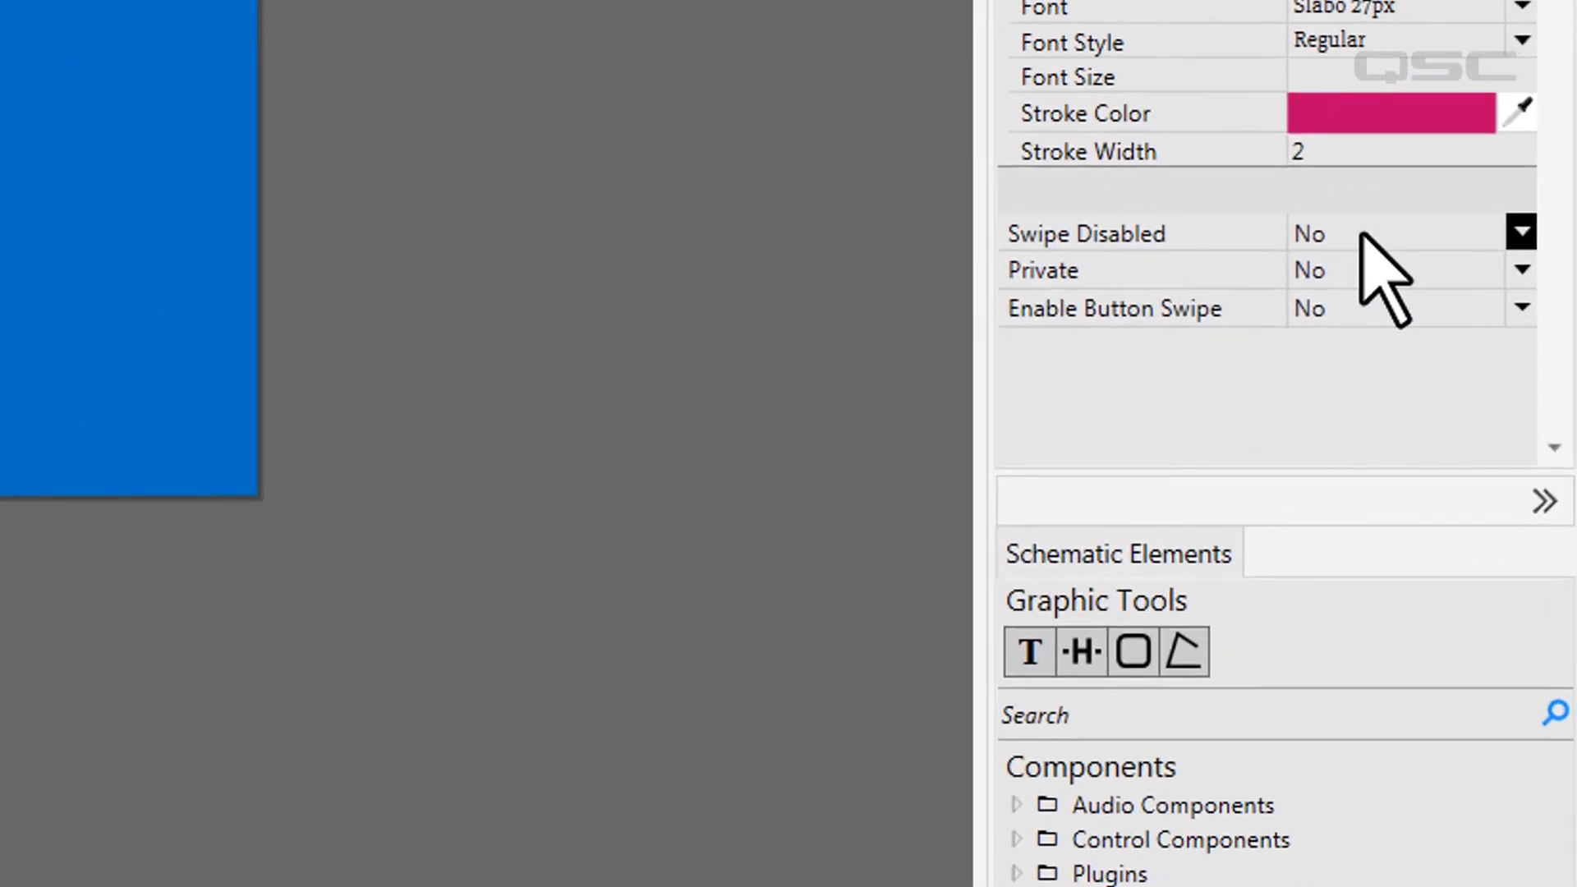
left_click(1360, 233)
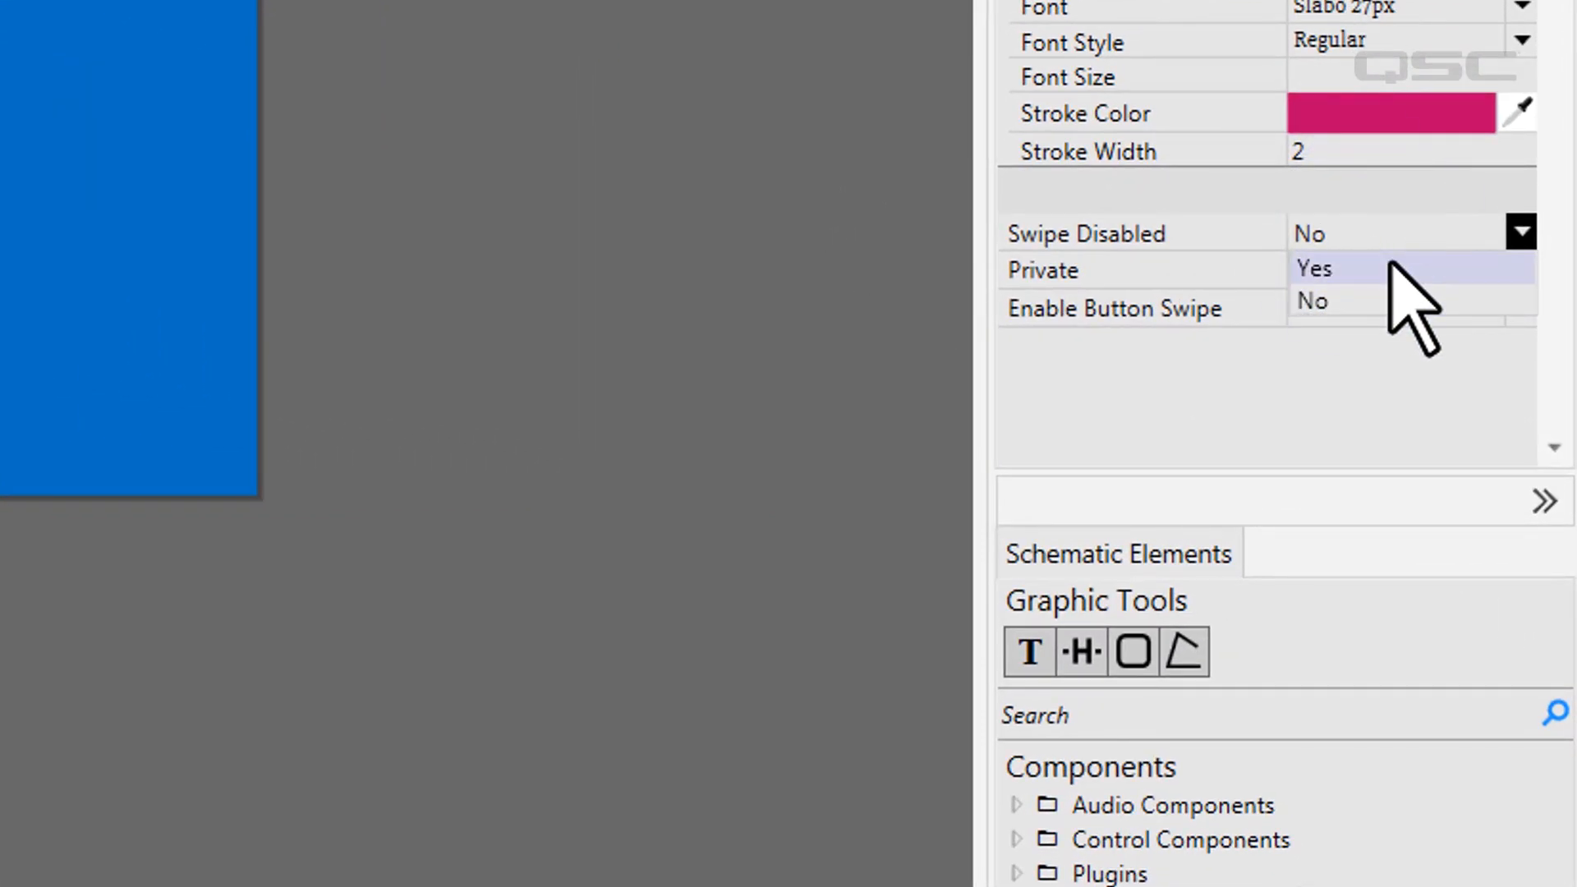
left_click(1394, 268)
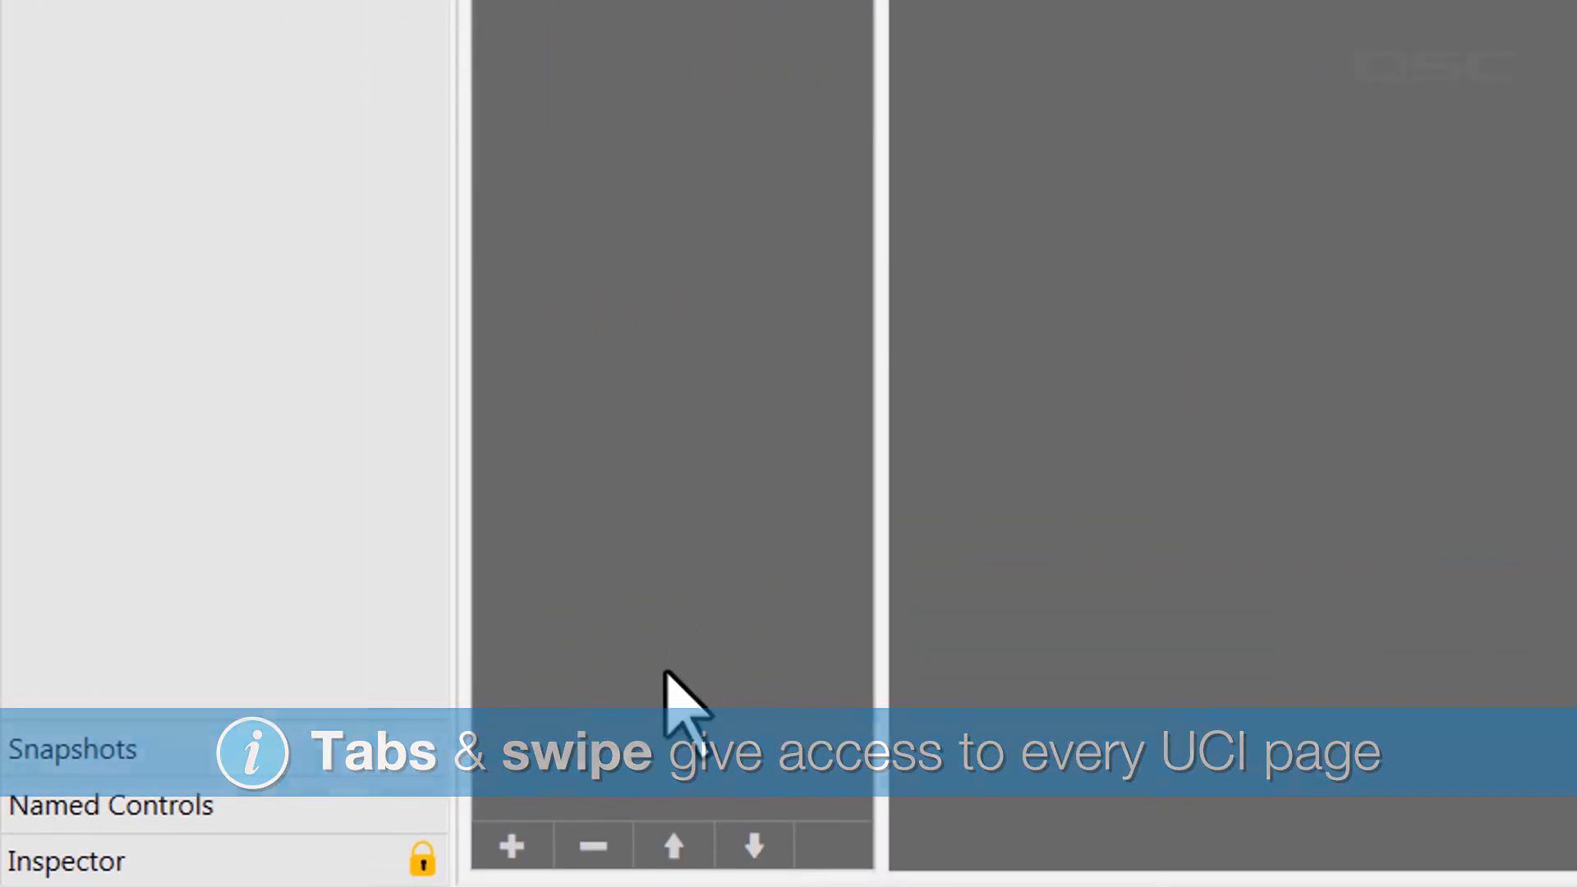
Add another page to Interface 1 after the Dialer and Camera pages
left_click(509, 845)
left_click(472, 743)
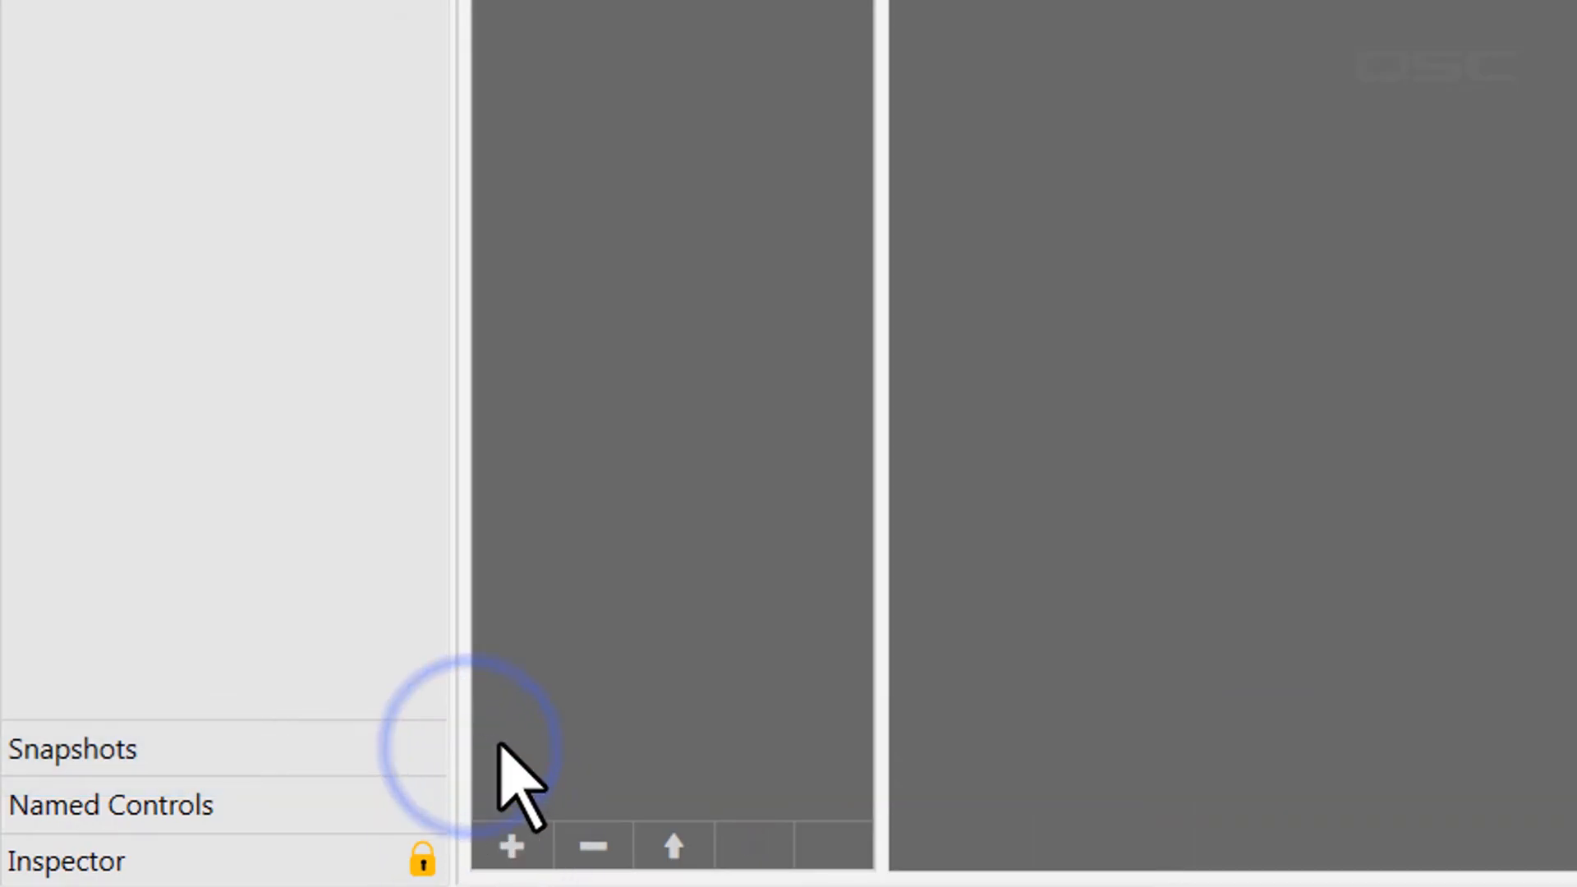
Rename the new third page as Maintenance
double_click(456, 205)
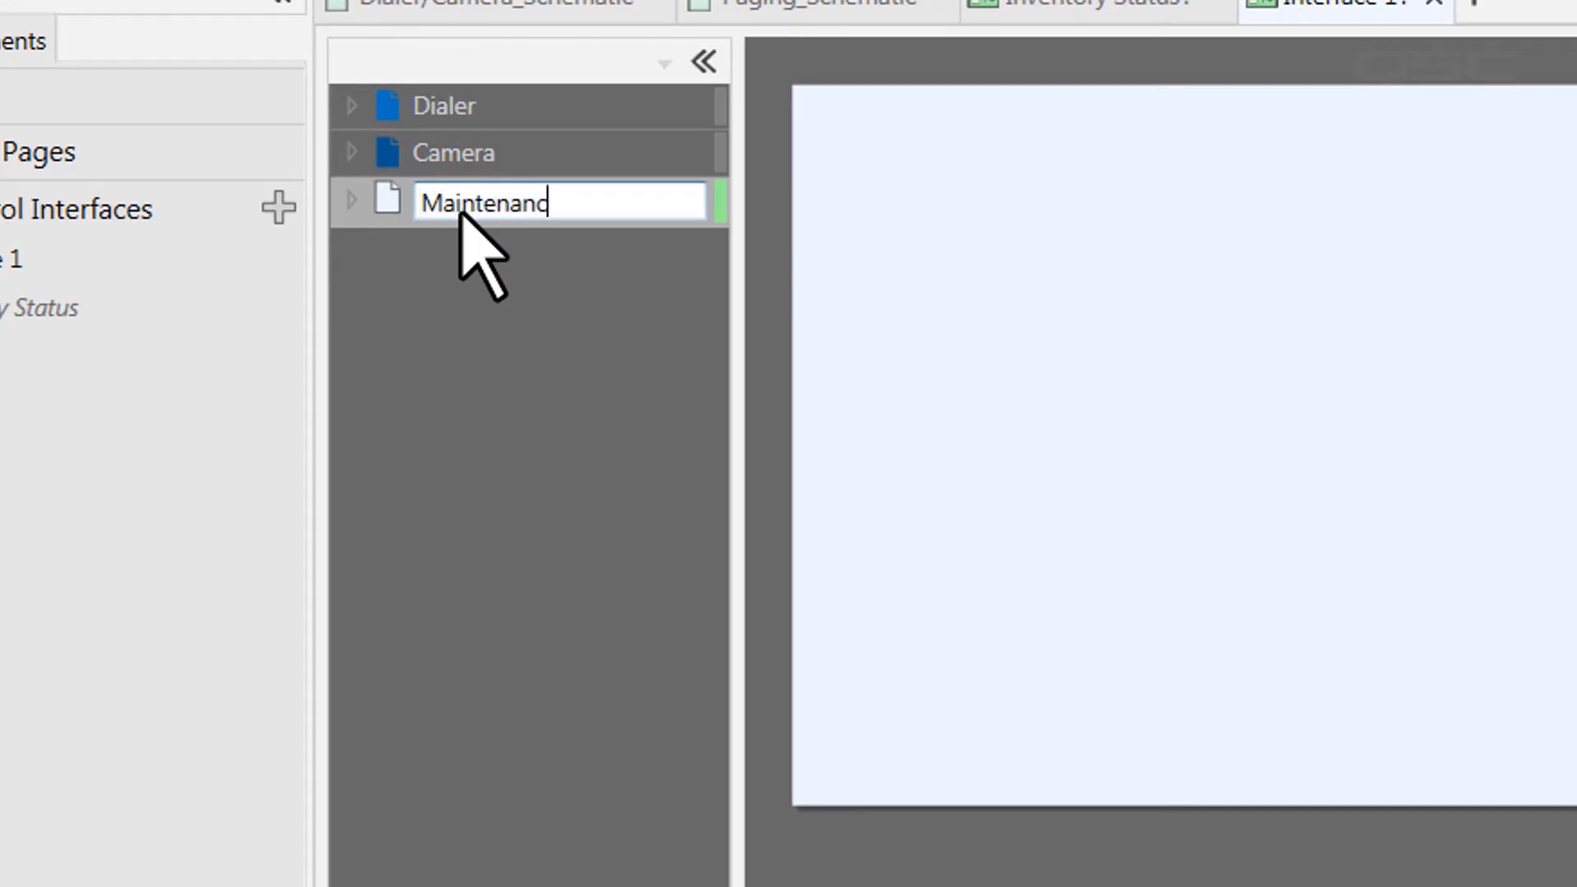
type("Maintenance")
key("Return")
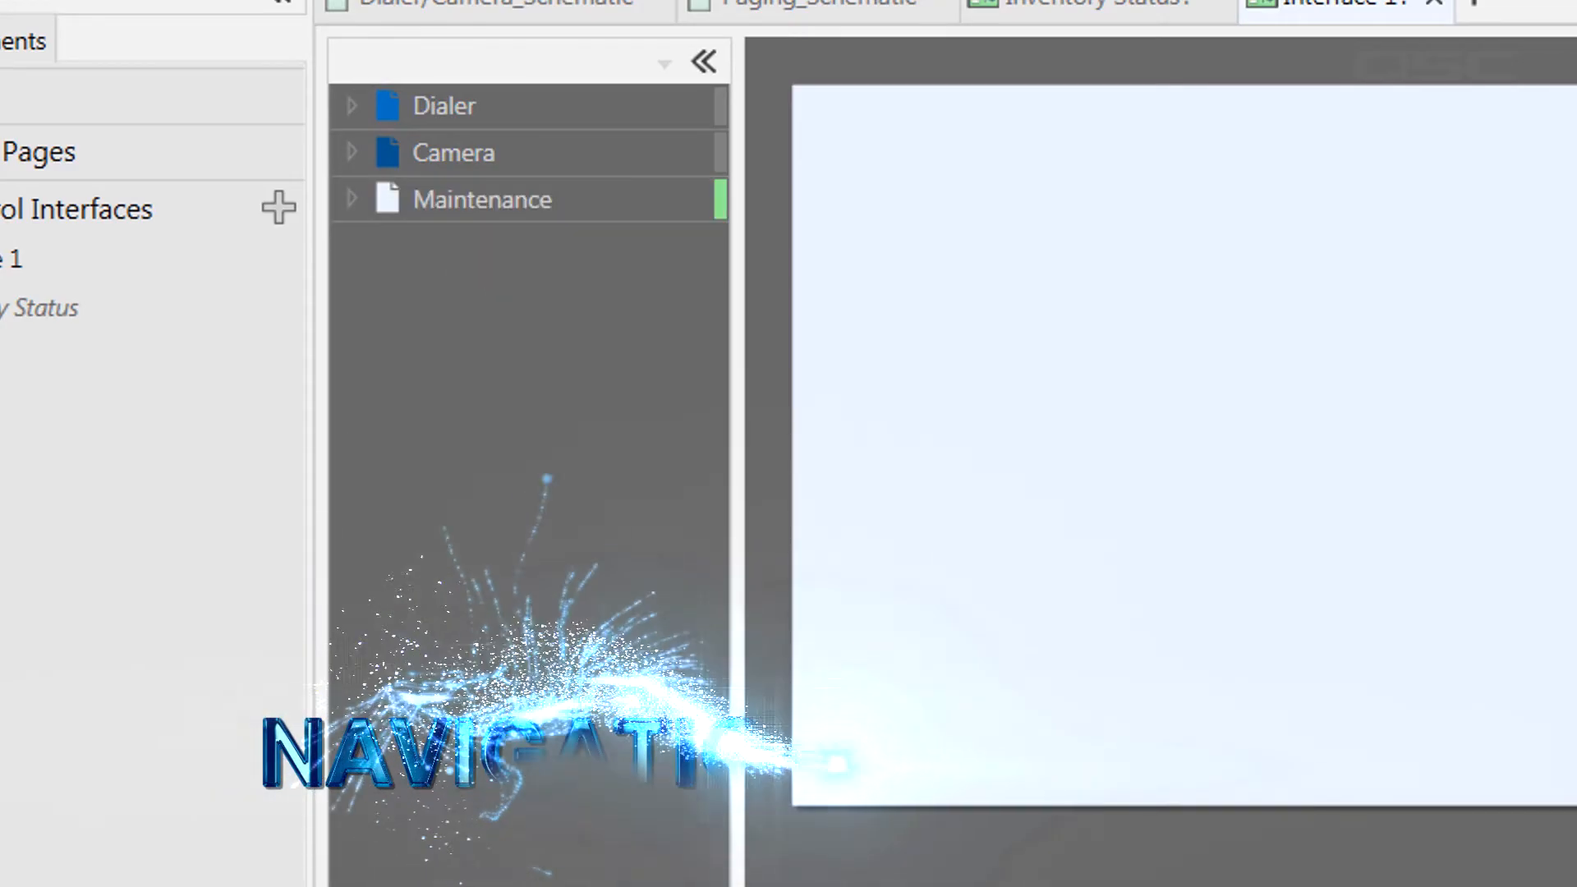
Add a Navigation Button from the UCI layout components near the lower-right corner of the Camera page
left_click(476, 156)
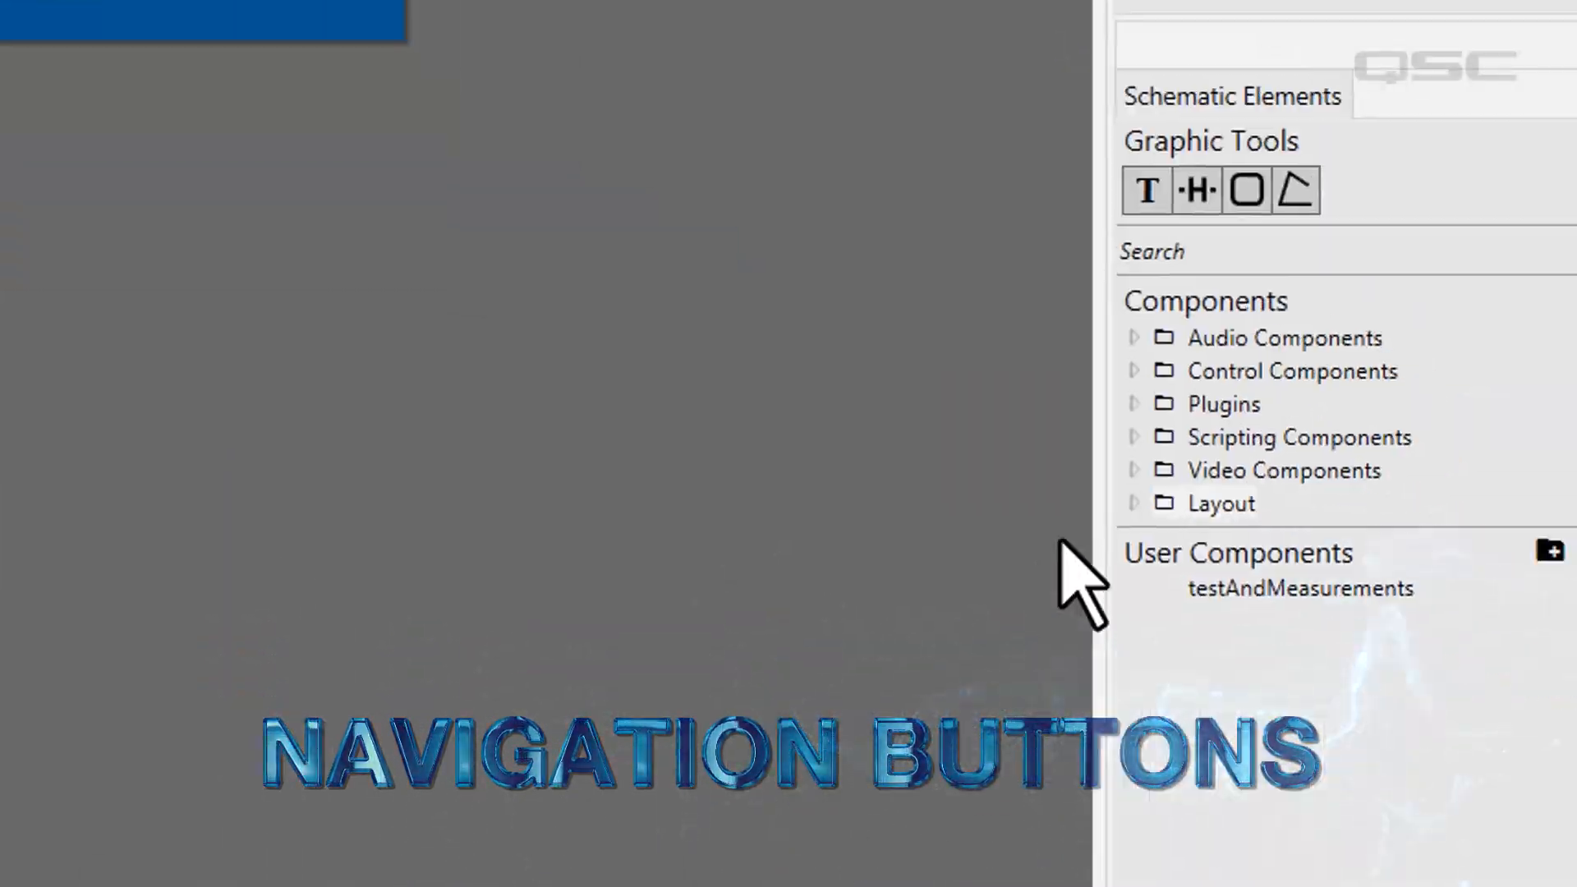
left_click(1034, 458)
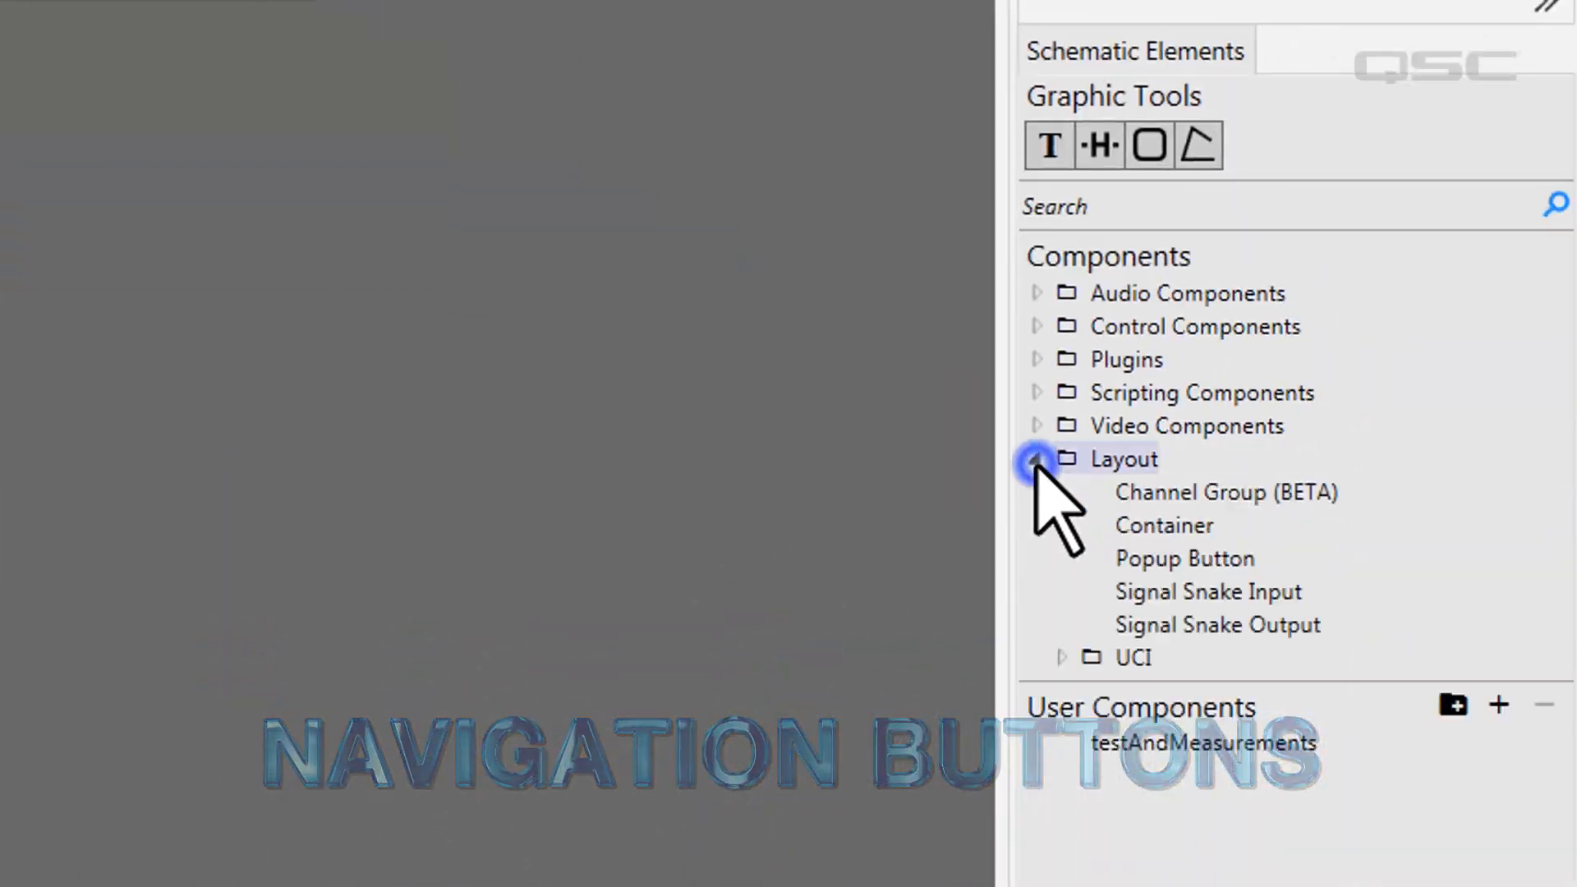
left_click(1061, 658)
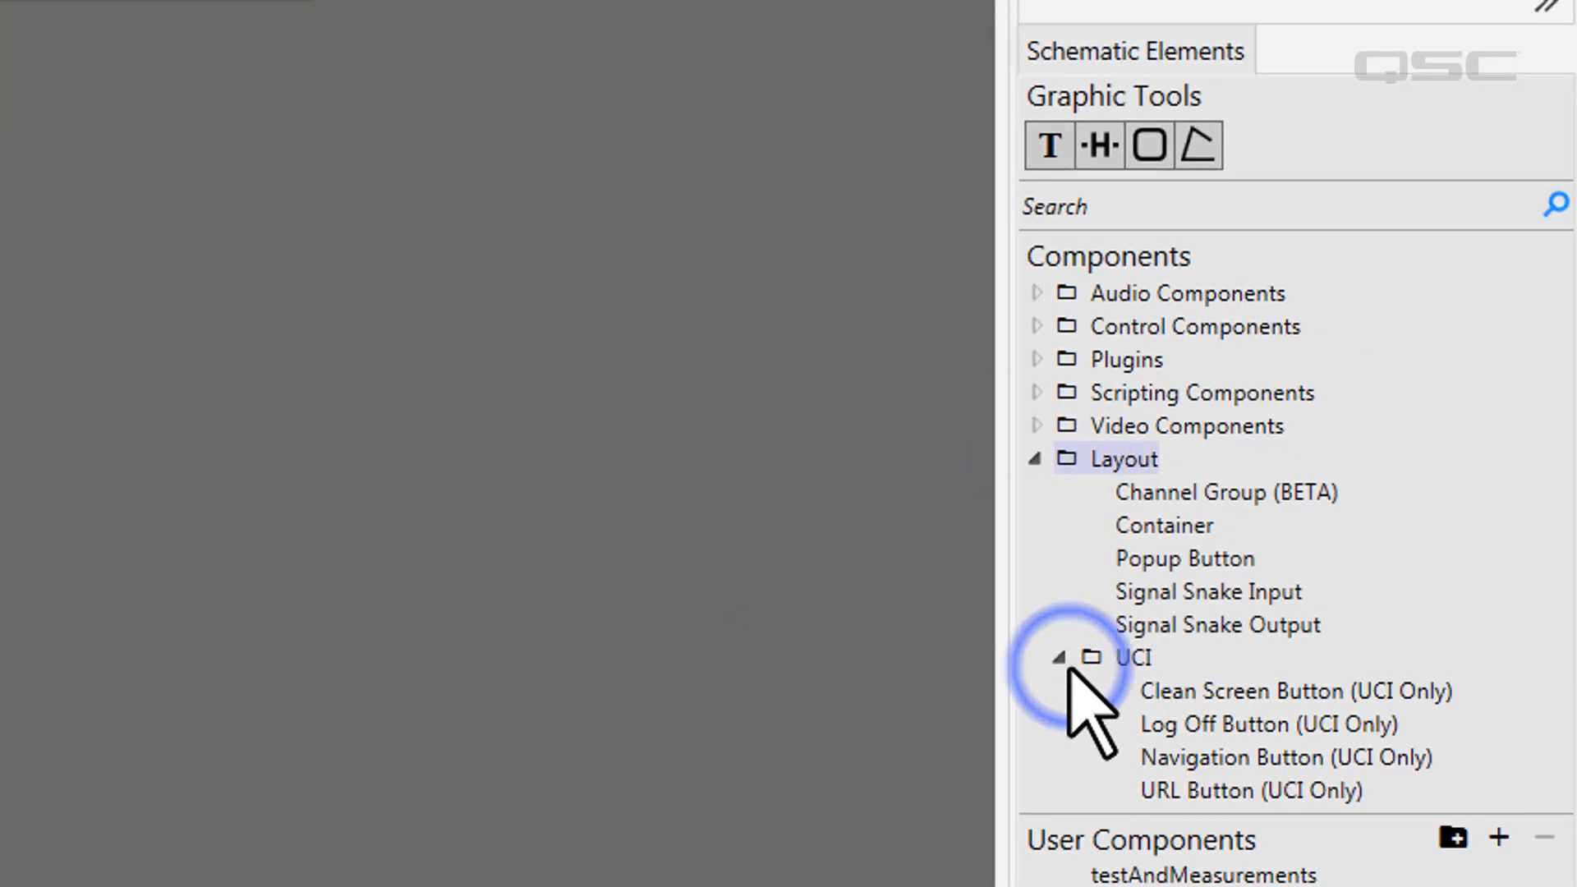
left_click(1221, 764)
left_click_drag(1246, 762, 1331, 579)
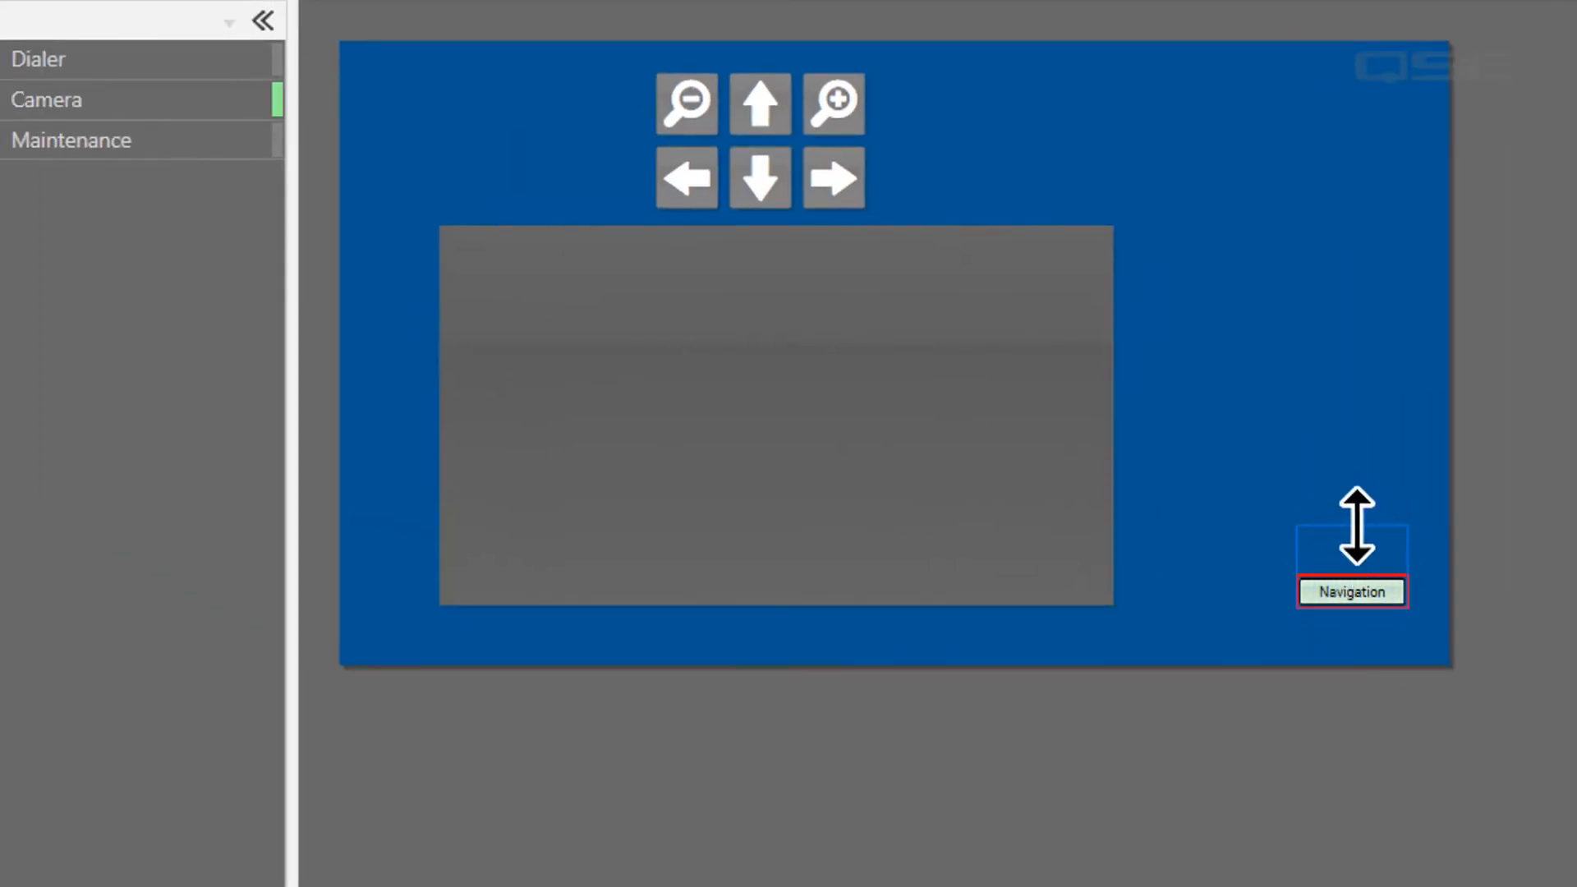
Enlarge the navigation button to about 80 by 61 and replace its label with the Wrench icon
left_click_drag(1356, 527, 1358, 525)
double_click(1361, 560)
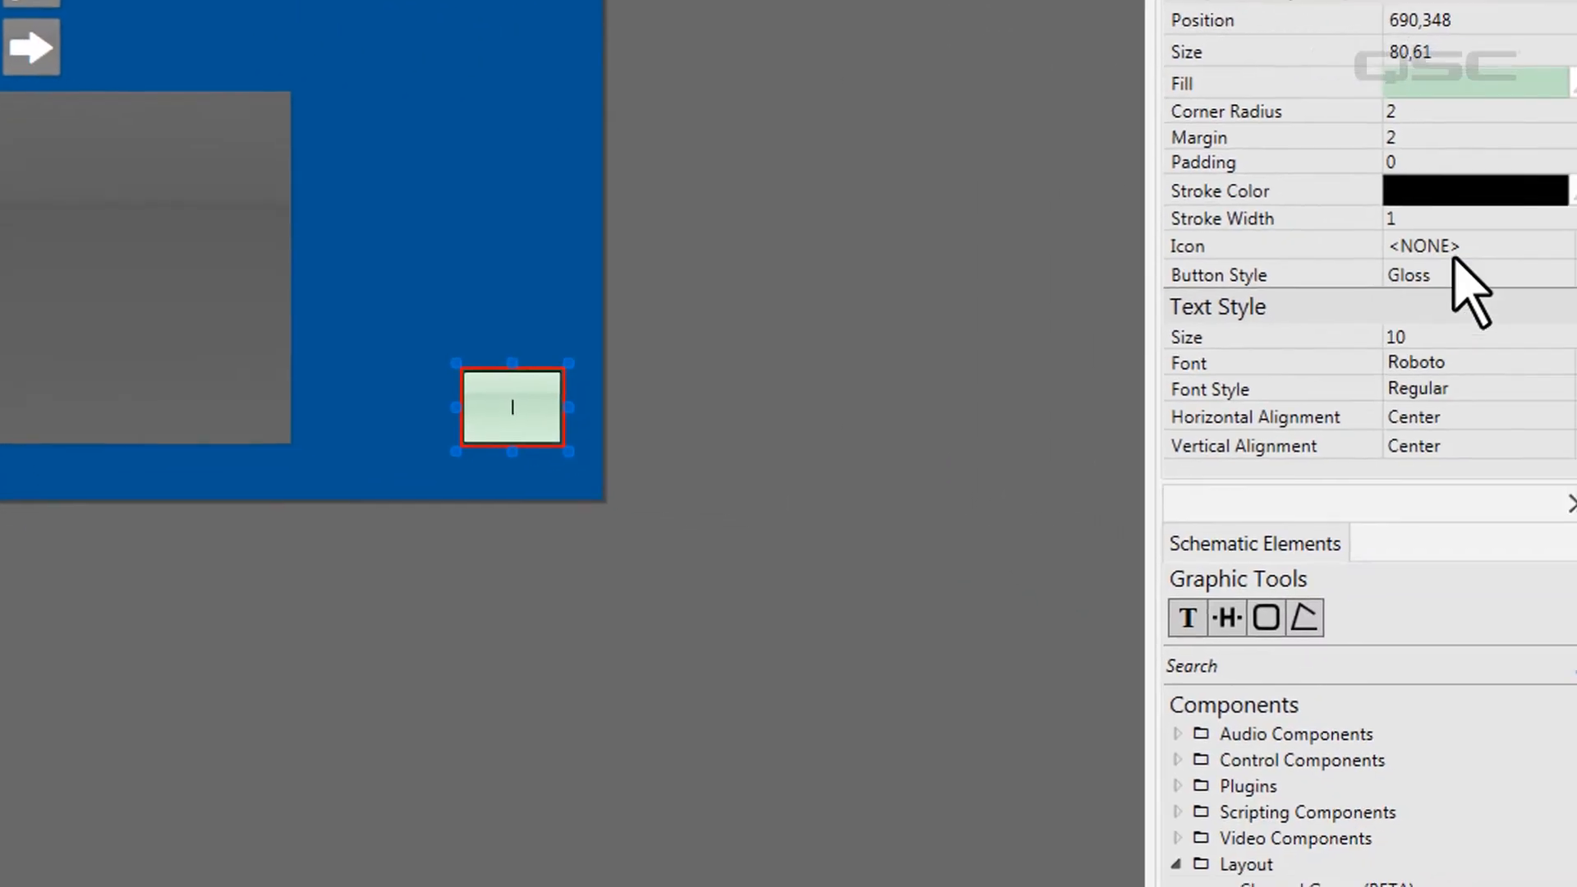
left_click(1452, 241)
scroll(1373, 492, "down", 10)
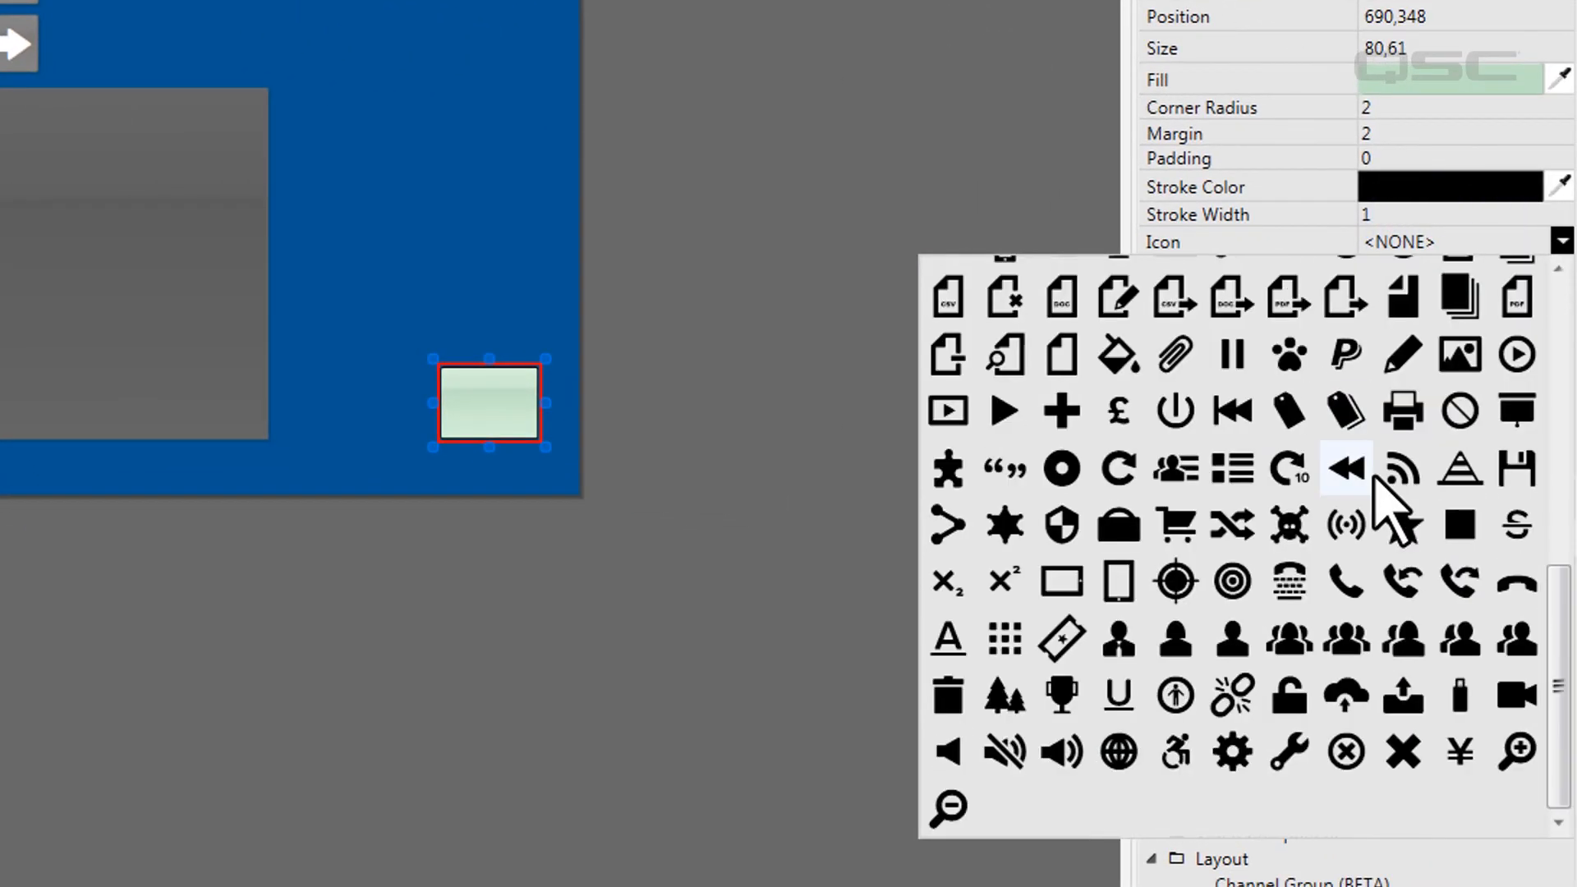
left_click(1287, 751)
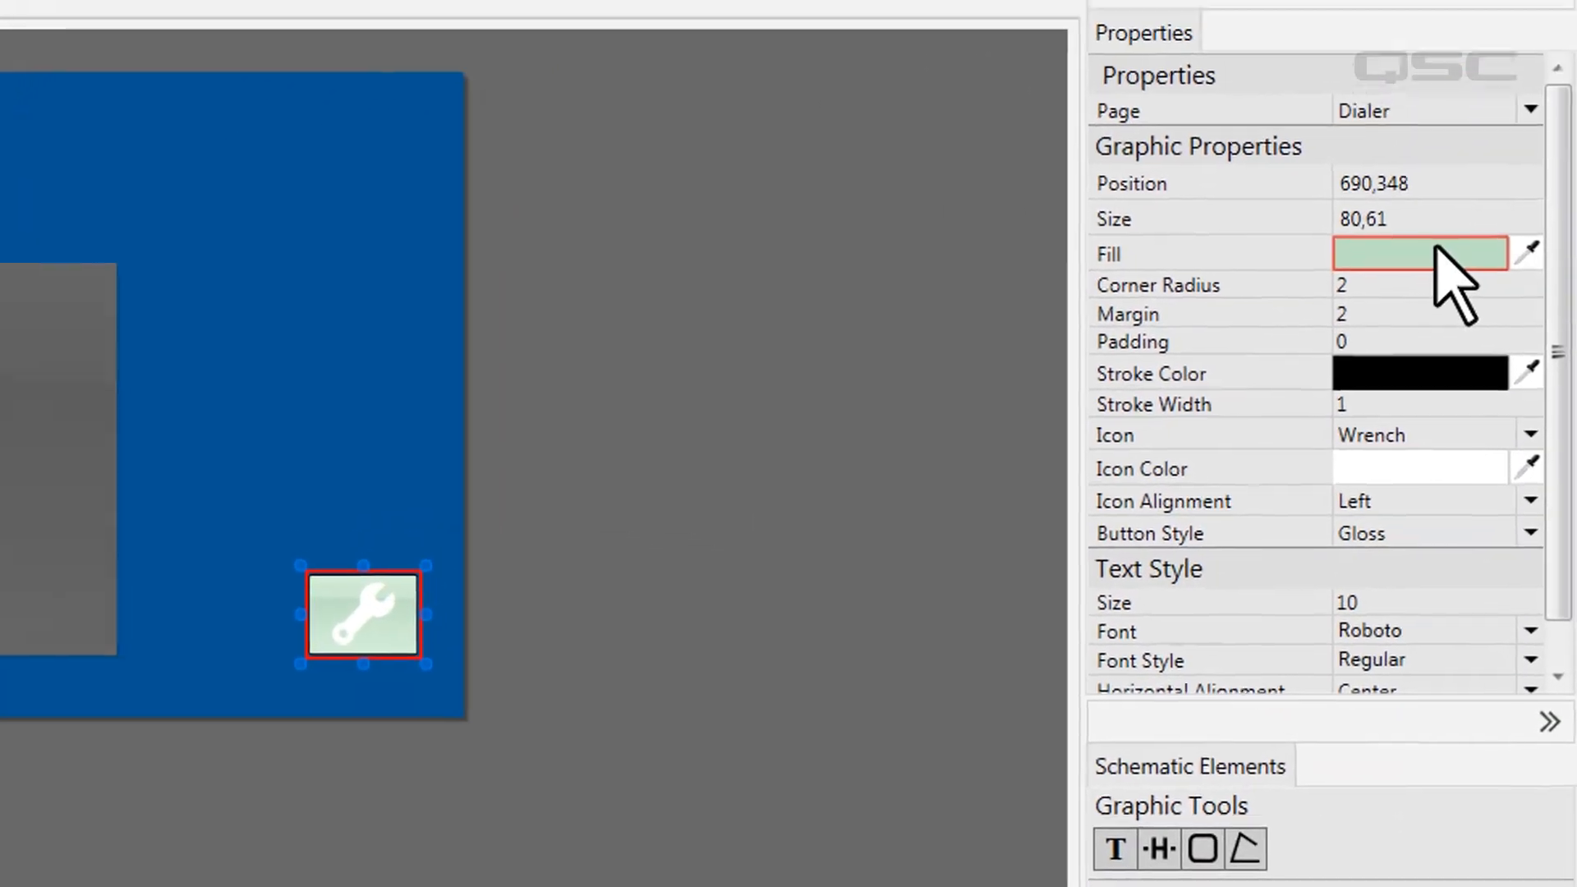
Fill the wrench button with the dark grey design color and make it navigate to the Maintenance page
left_click(1439, 240)
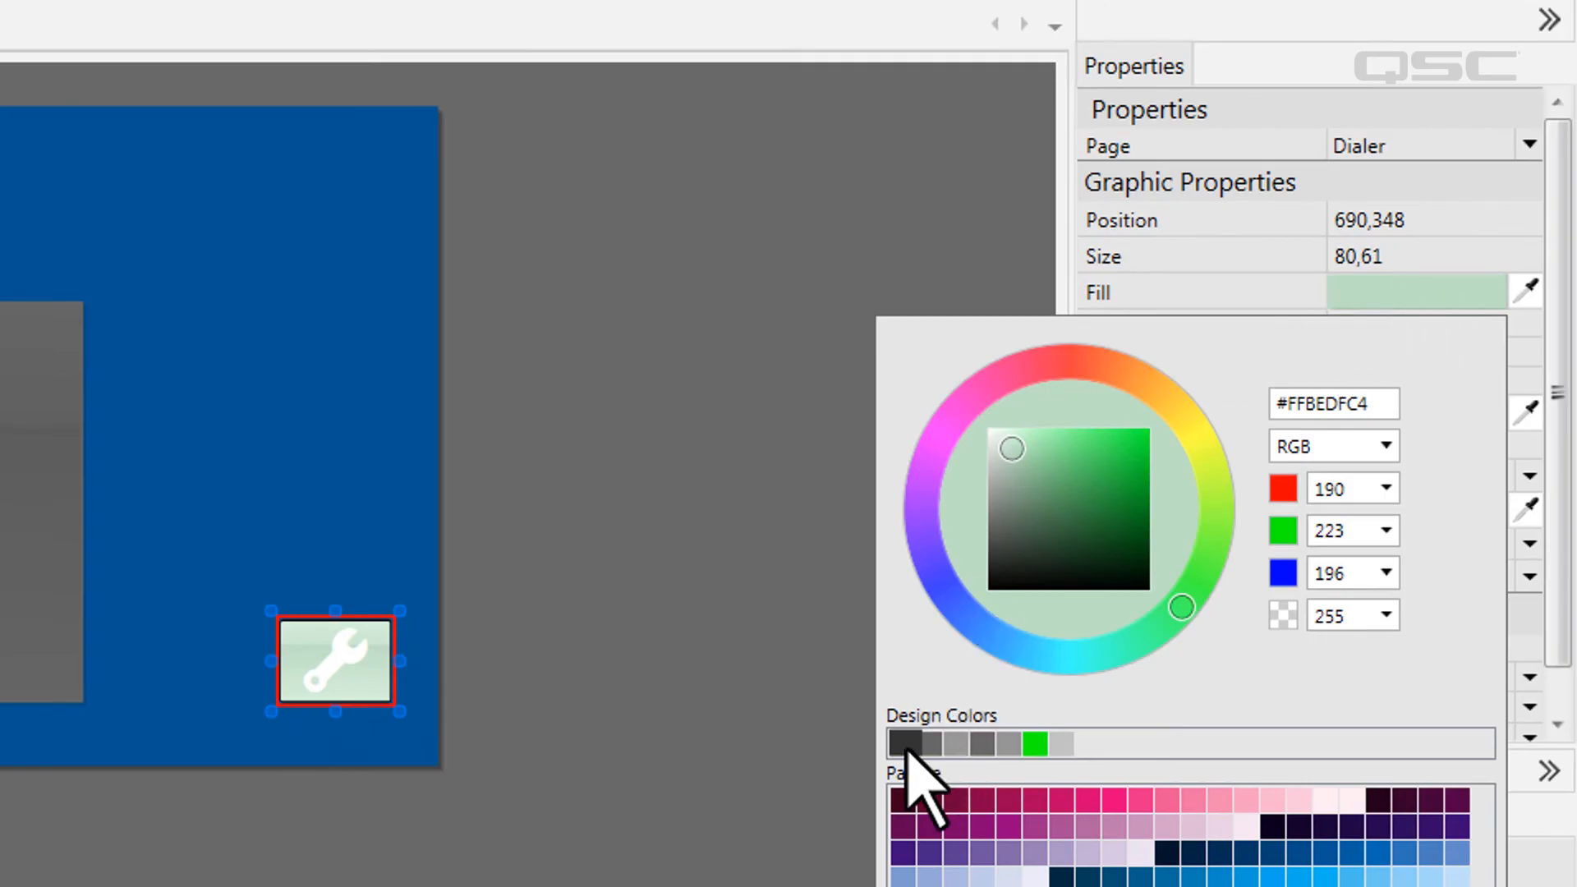
left_click(905, 749)
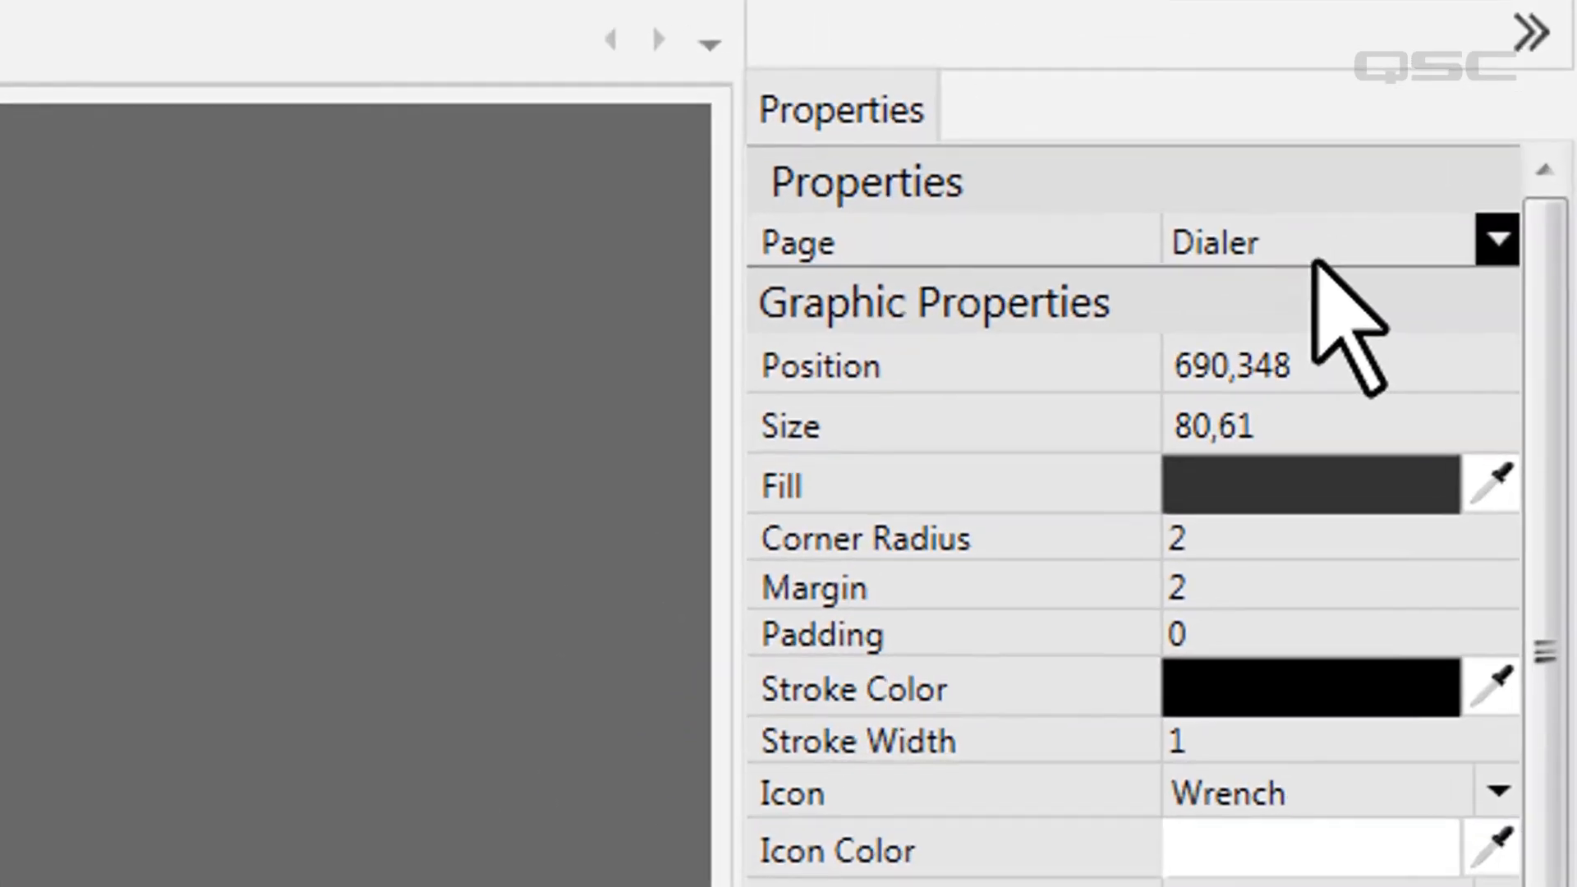
left_click(1424, 148)
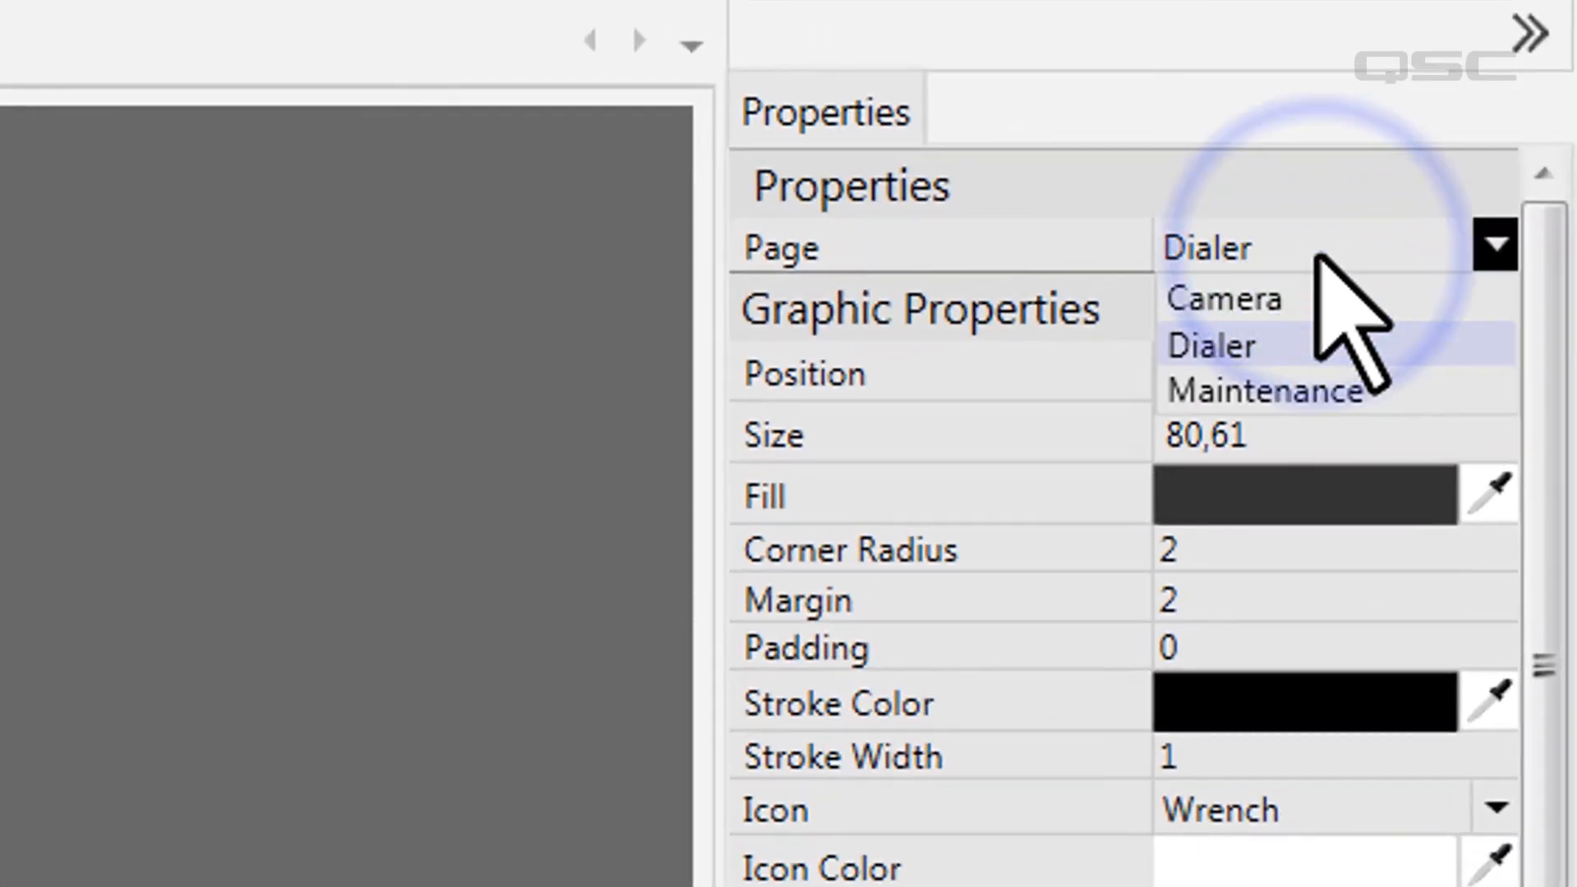
left_click(1269, 385)
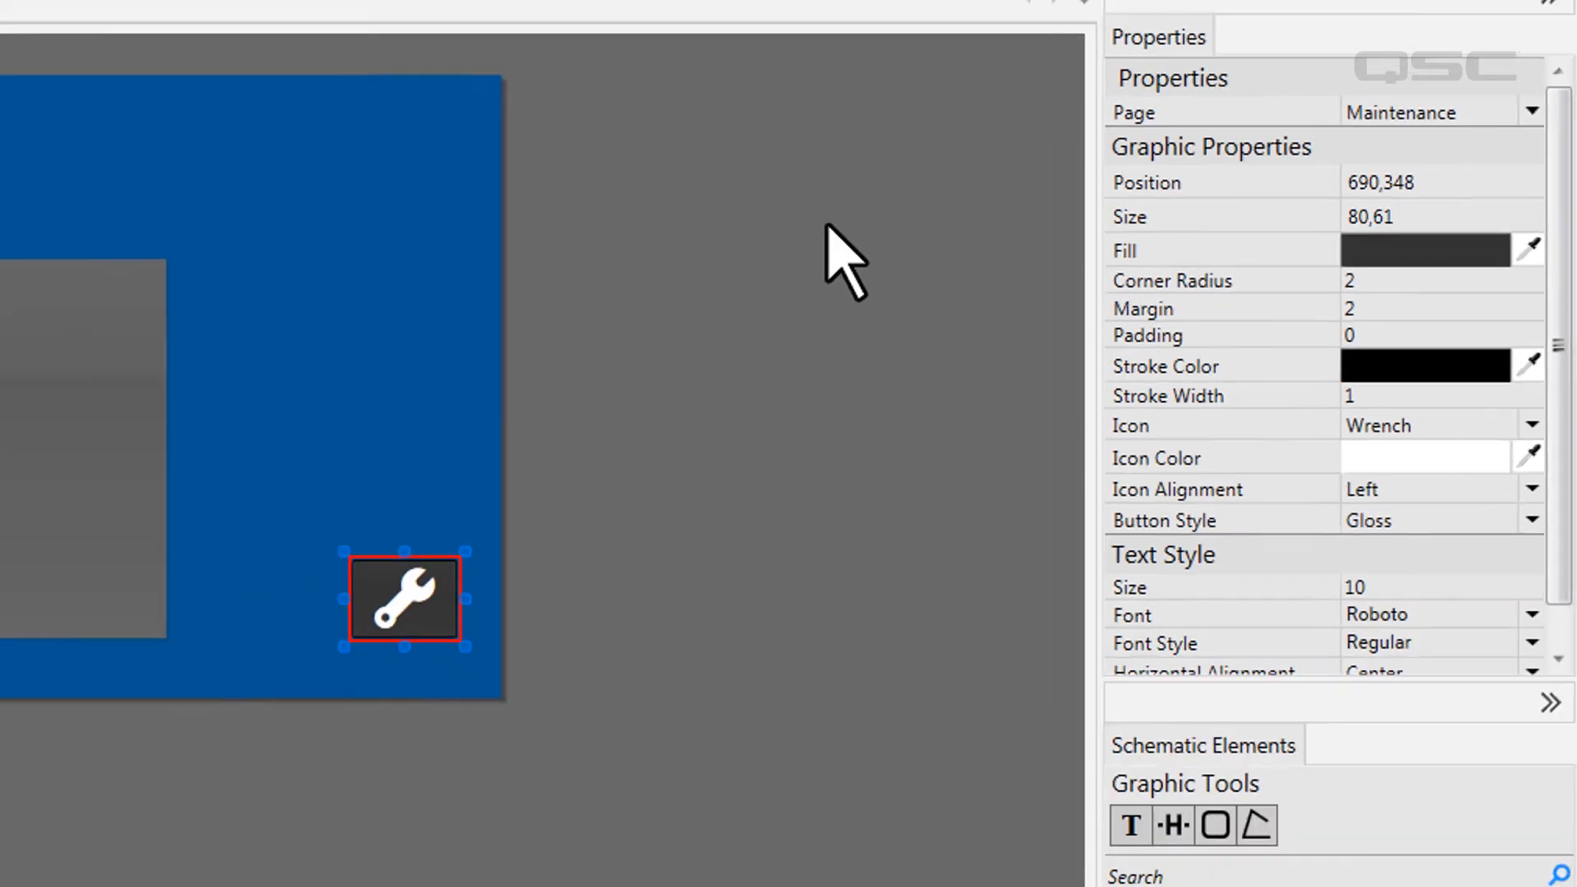
left_click(828, 230)
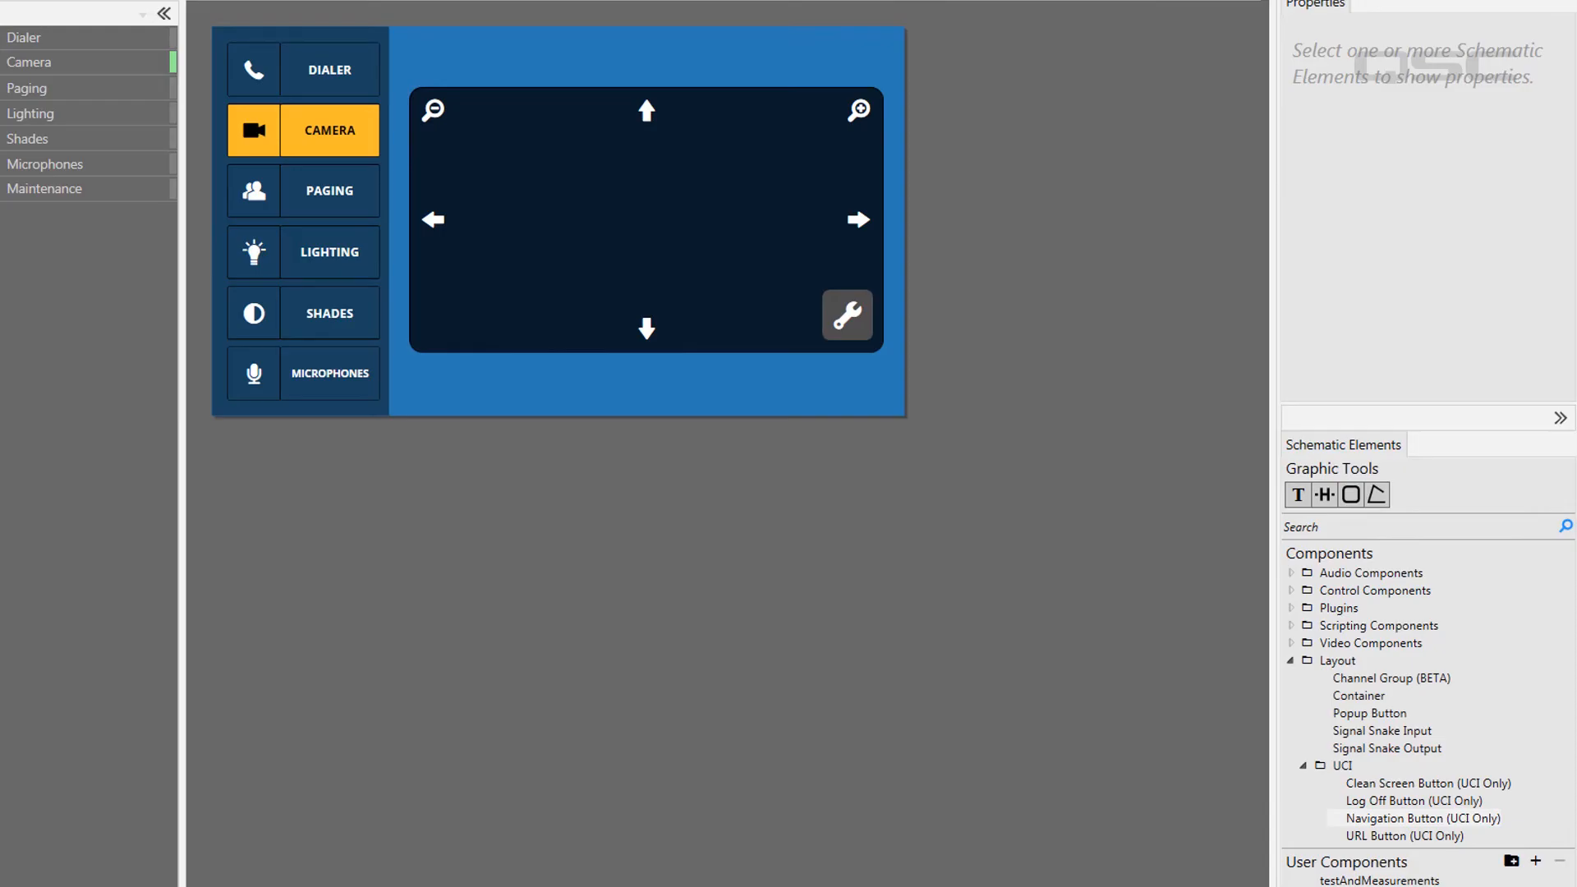
Relabel the DIALER navigation button as PHONE and open the Paging page
left_click(331, 59)
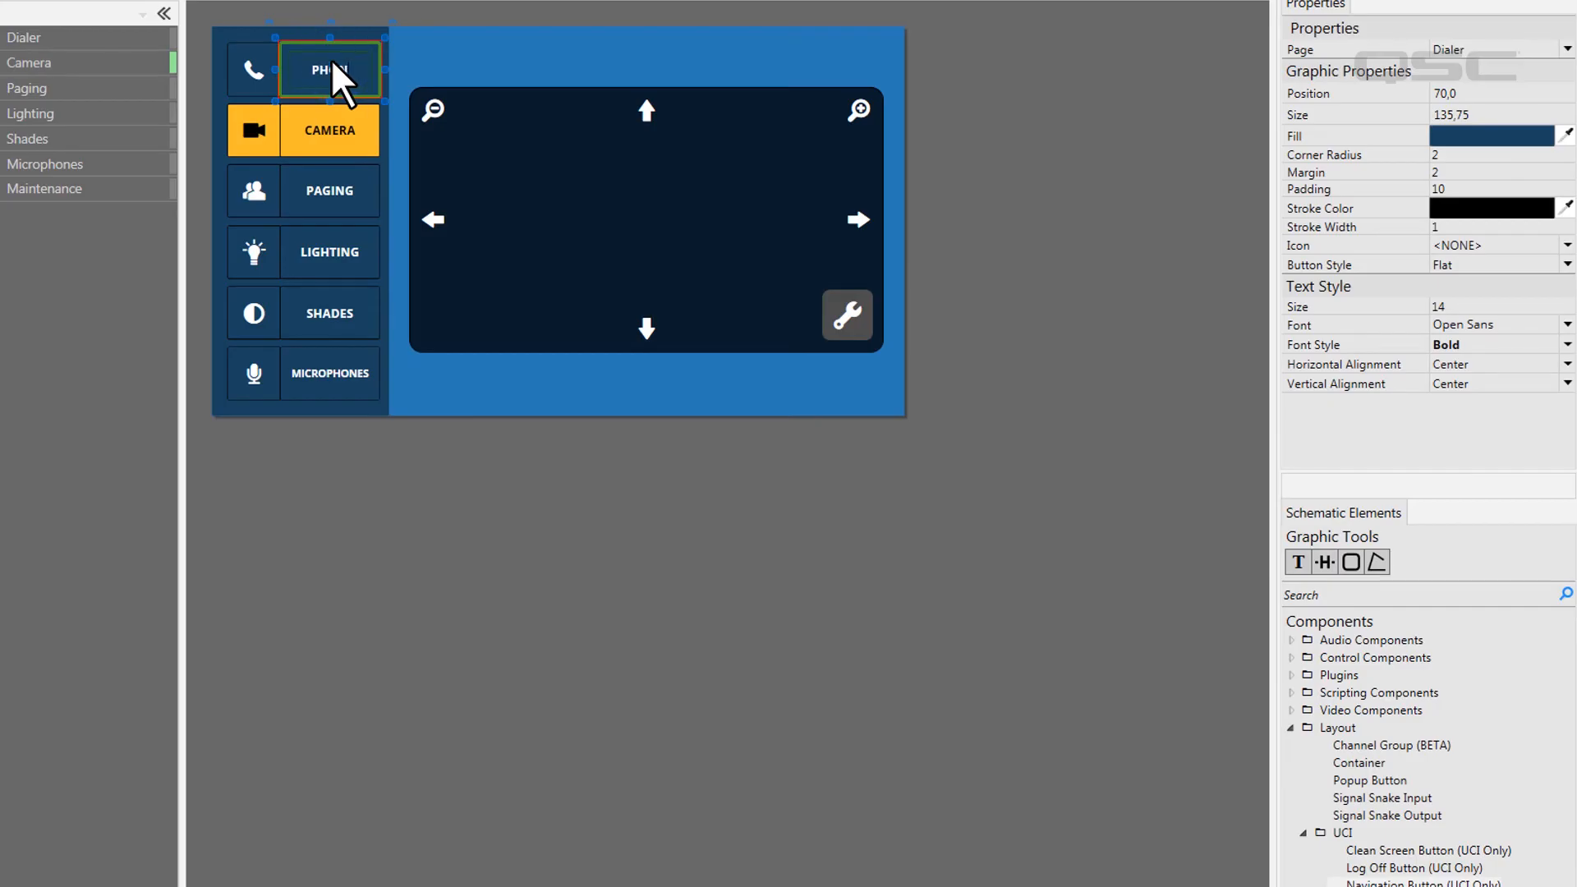
left_click(442, 55)
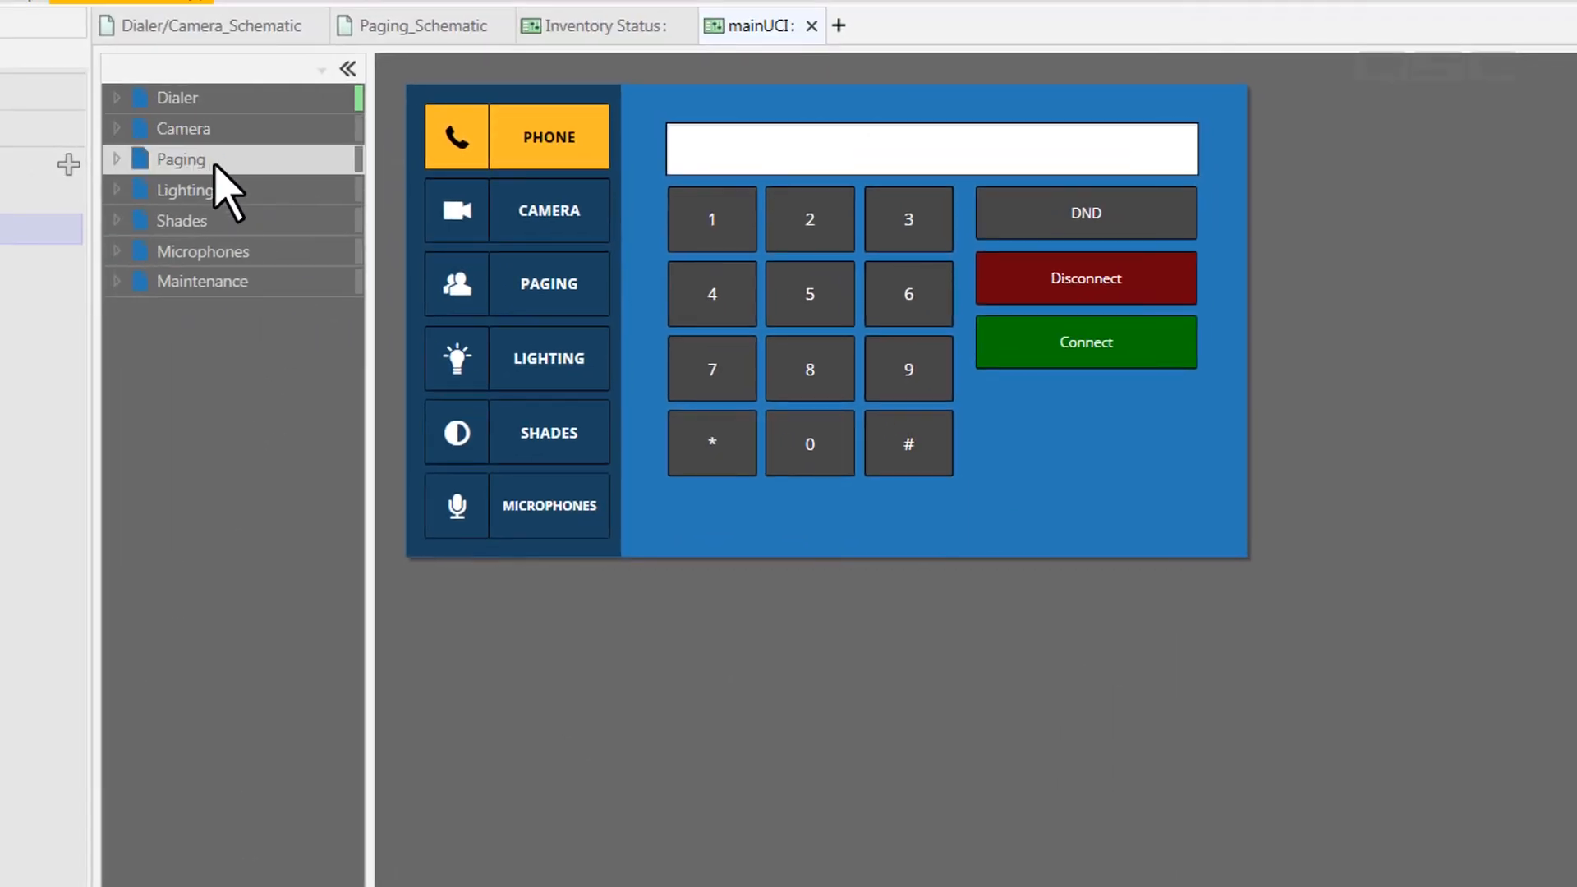
left_click(215, 165)
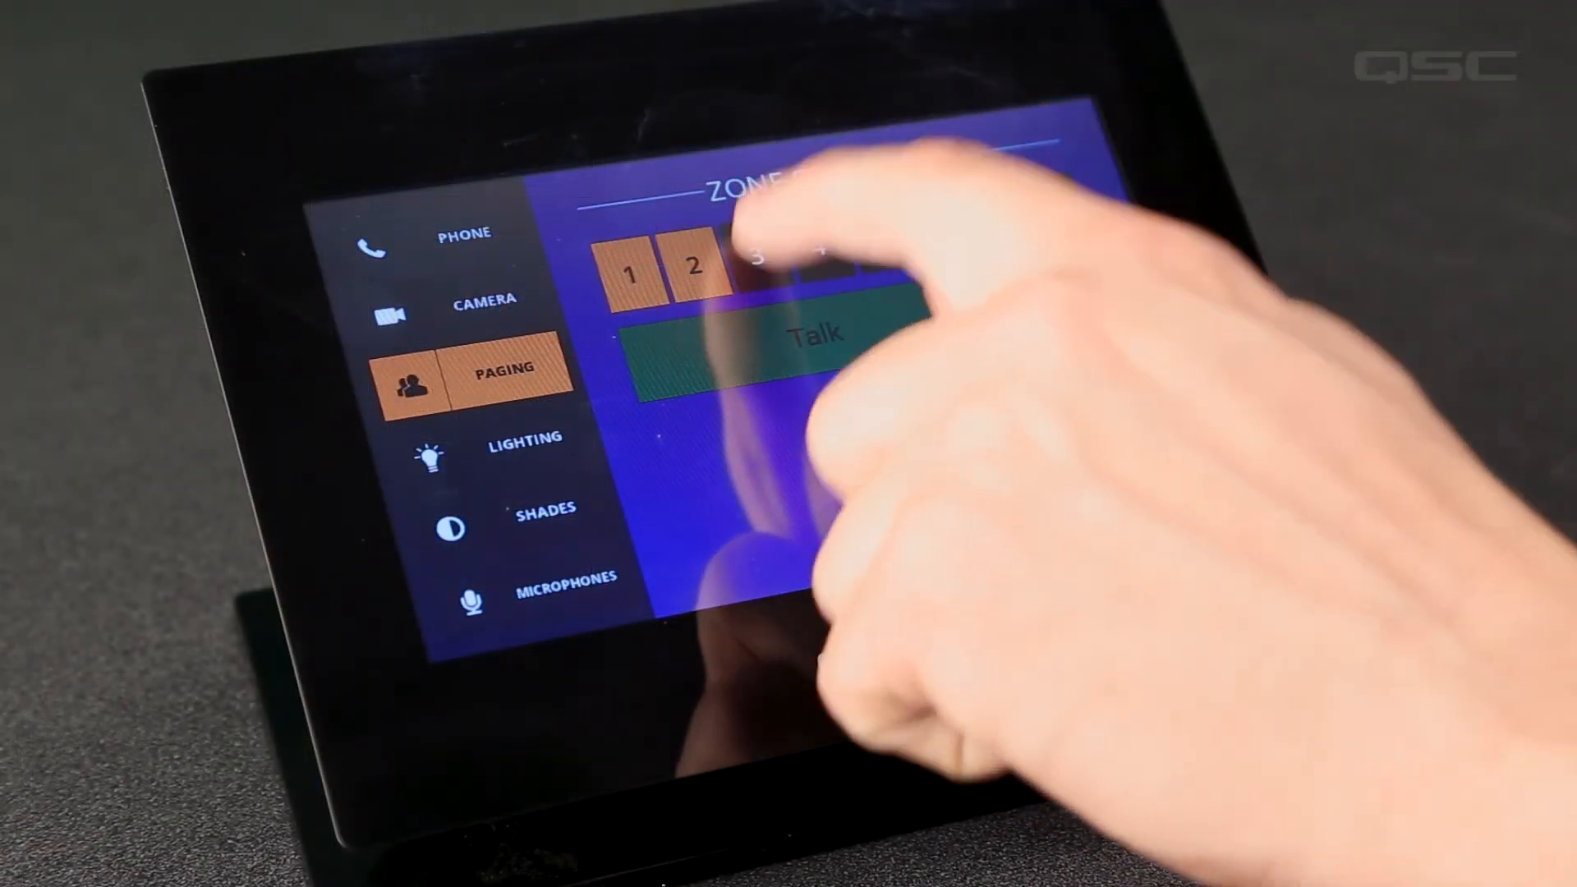
left_click(756, 256)
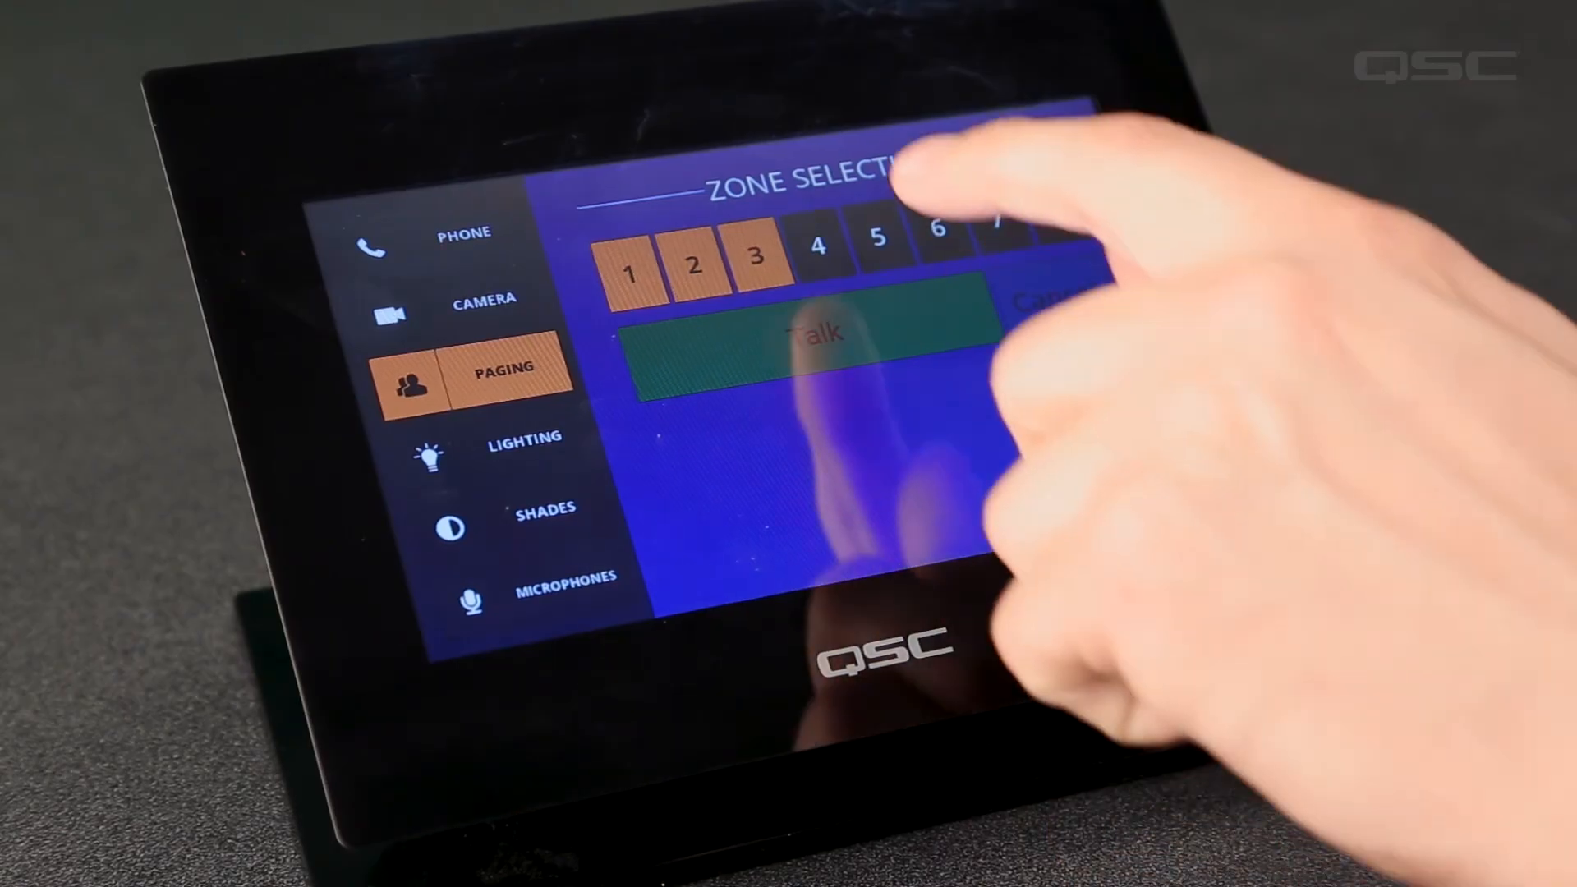
left_click(818, 245)
left_click(878, 237)
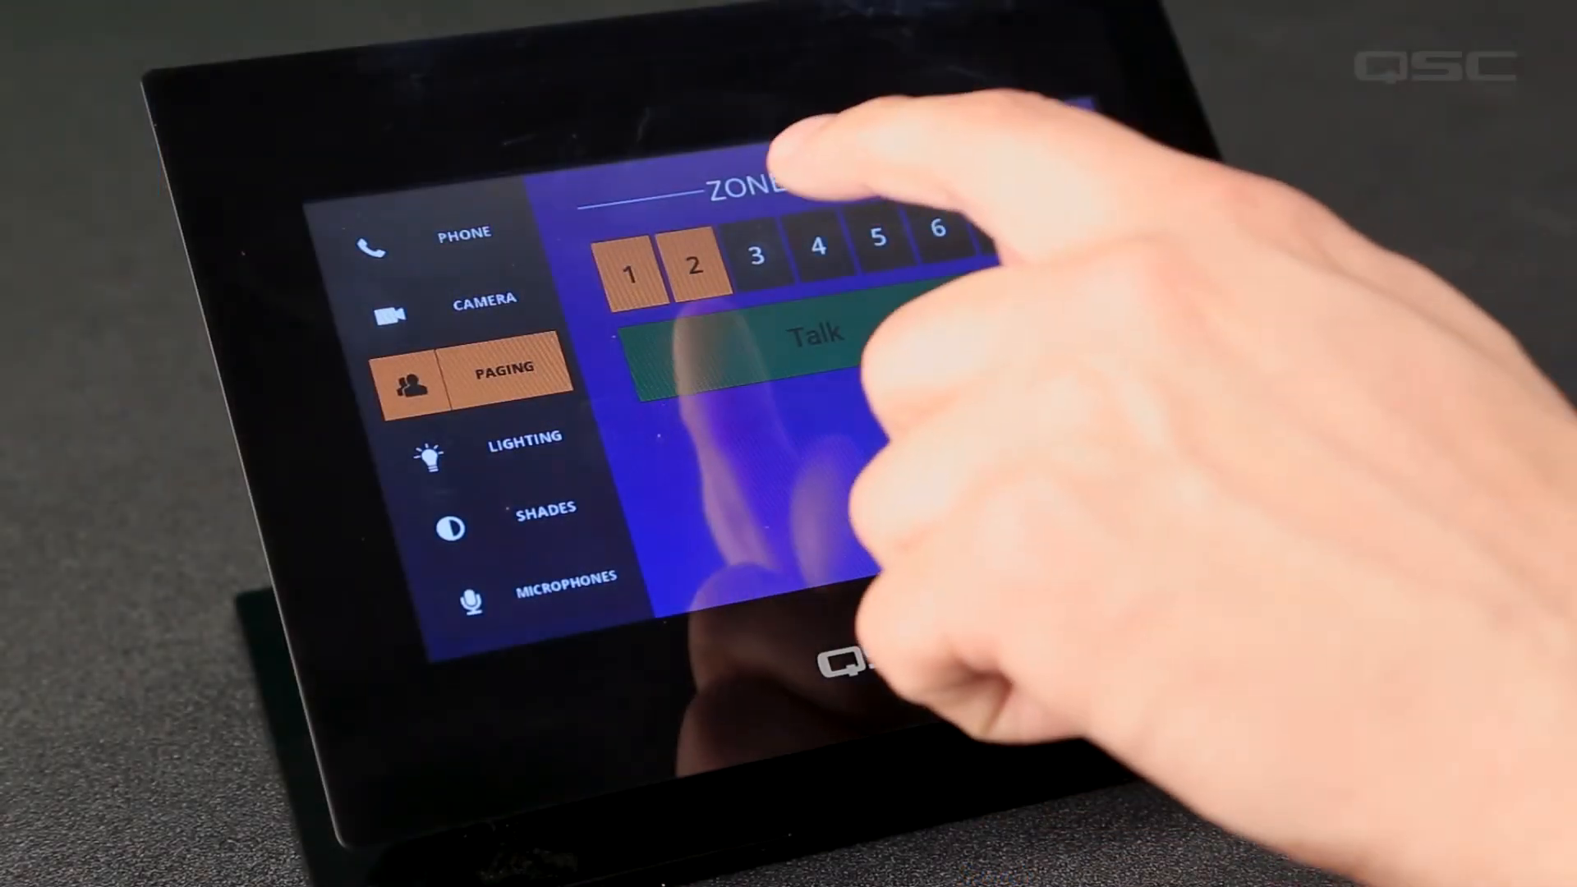
left_click_drag(757, 254, 1053, 210)
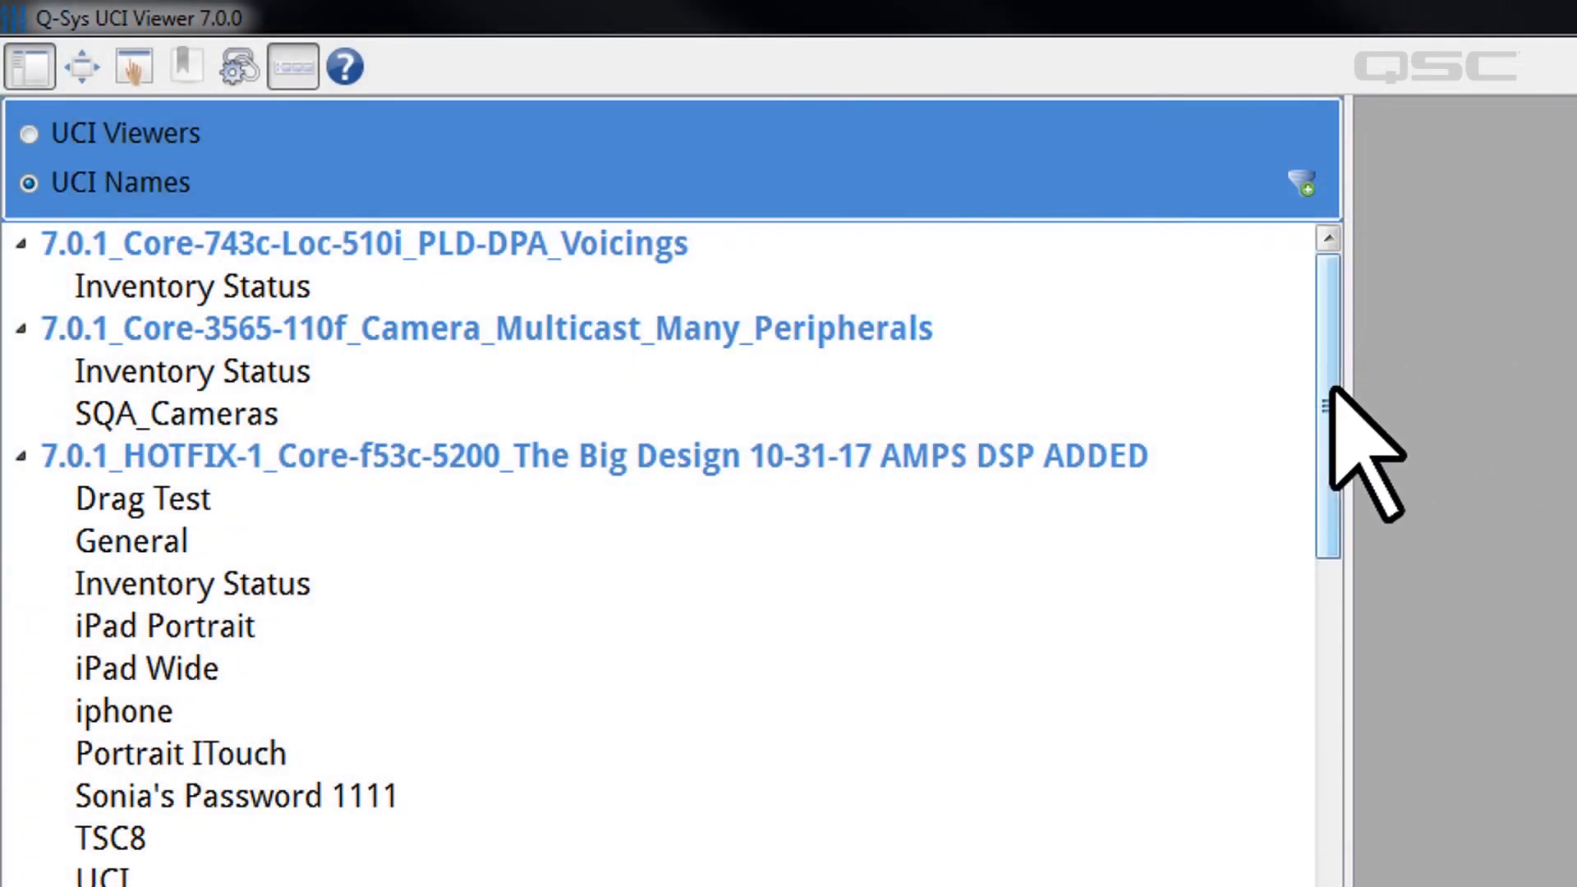
In Q-SYS UCI Viewer, open mainUCI from the excellentUCI_advance design
left_click_drag(1332, 393, 1293, 424)
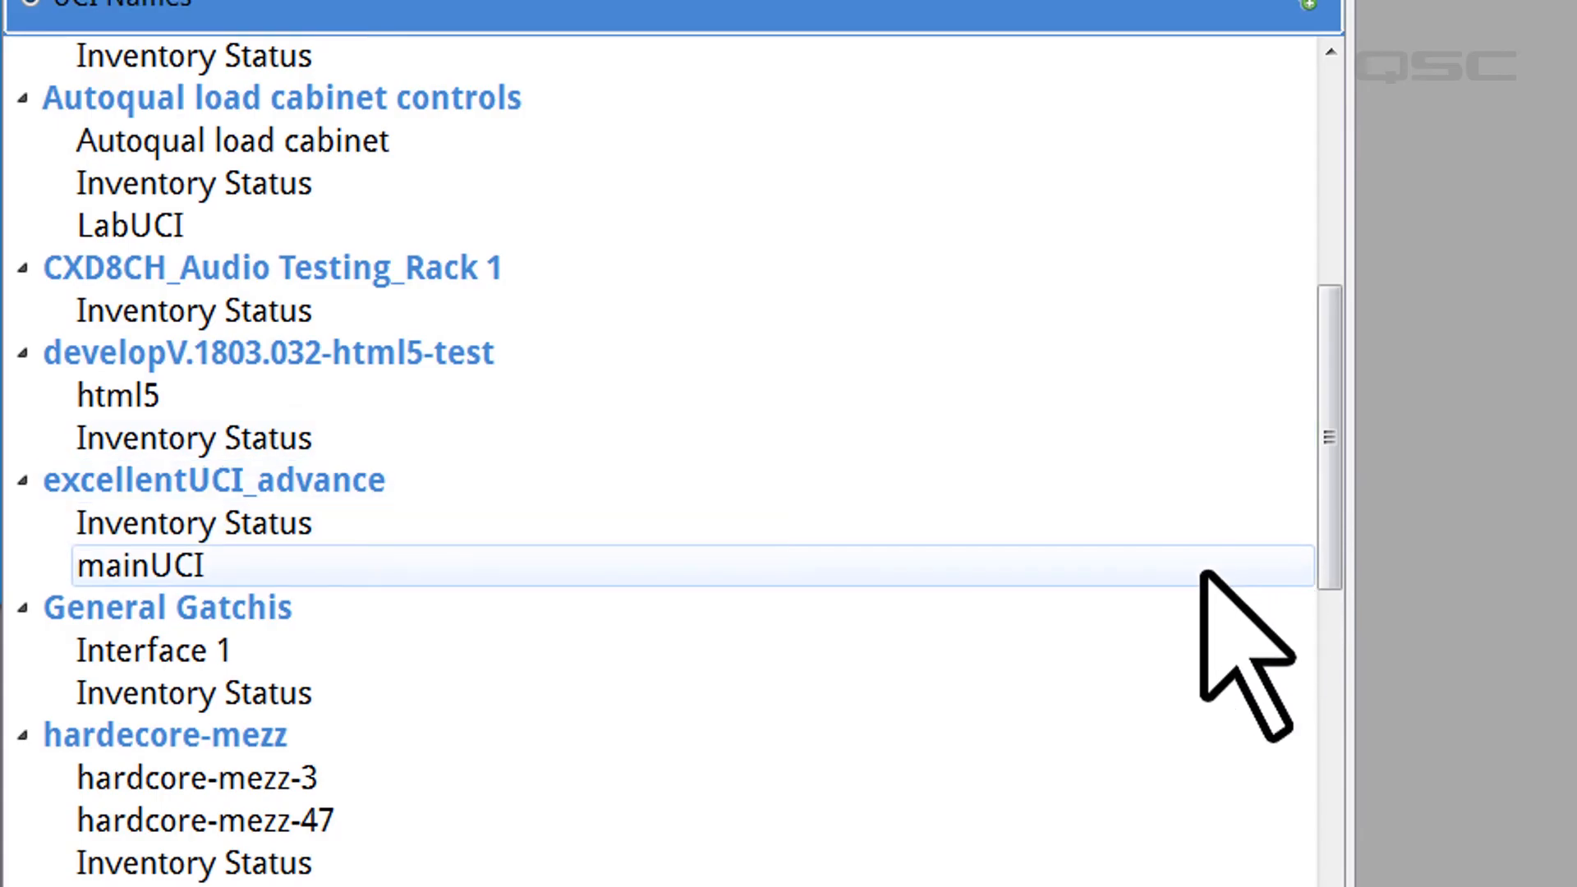
left_click(1201, 572)
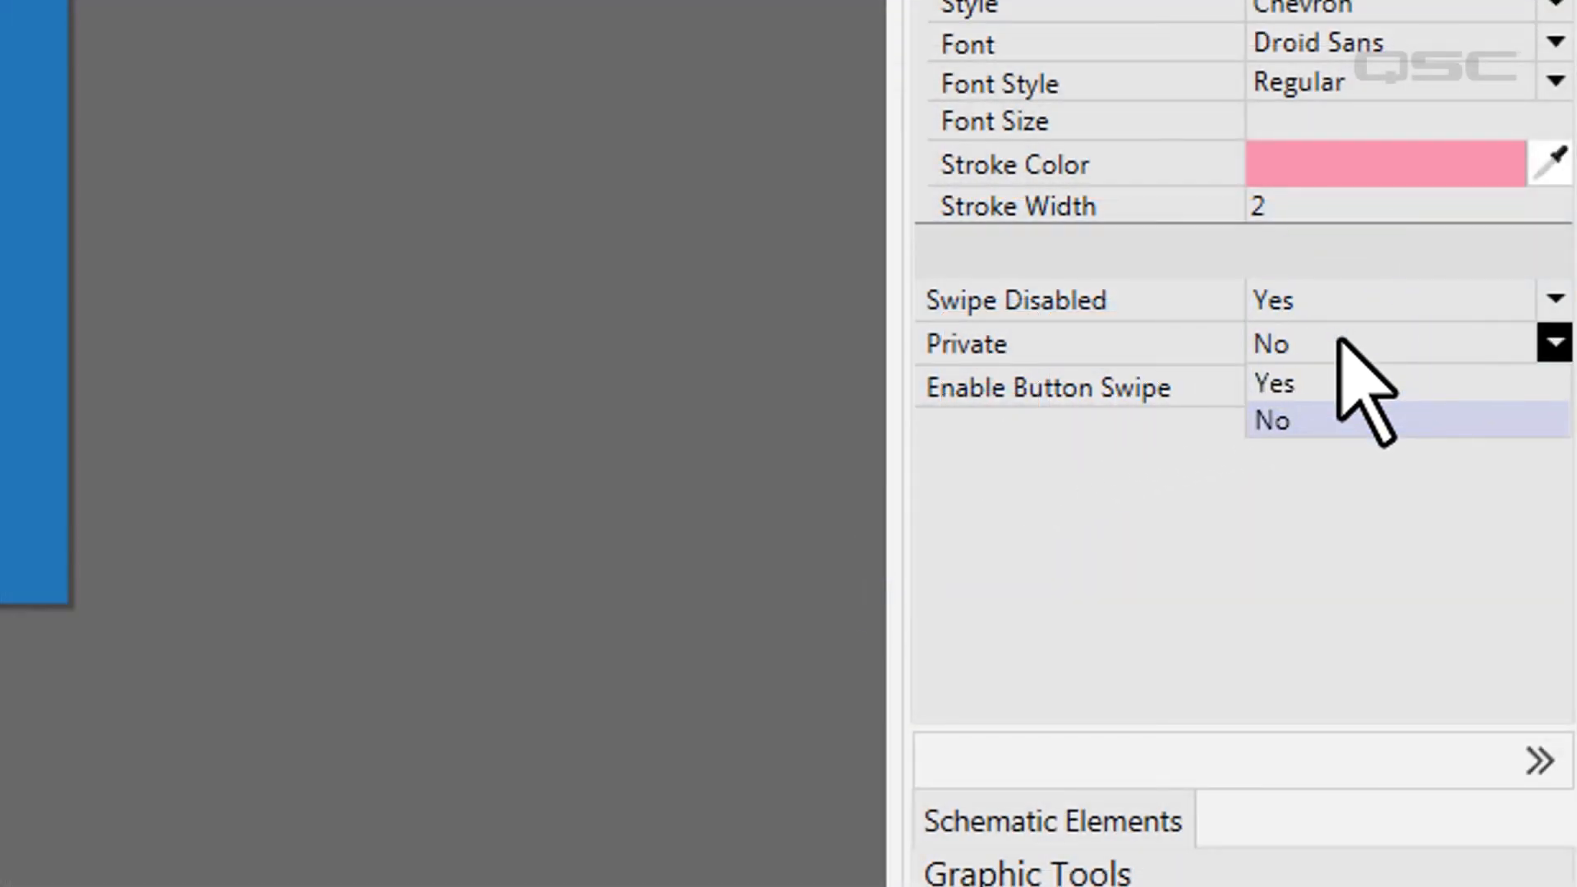
Set the Private property of mainUCI to Yes and start running the design
left_click(1347, 381)
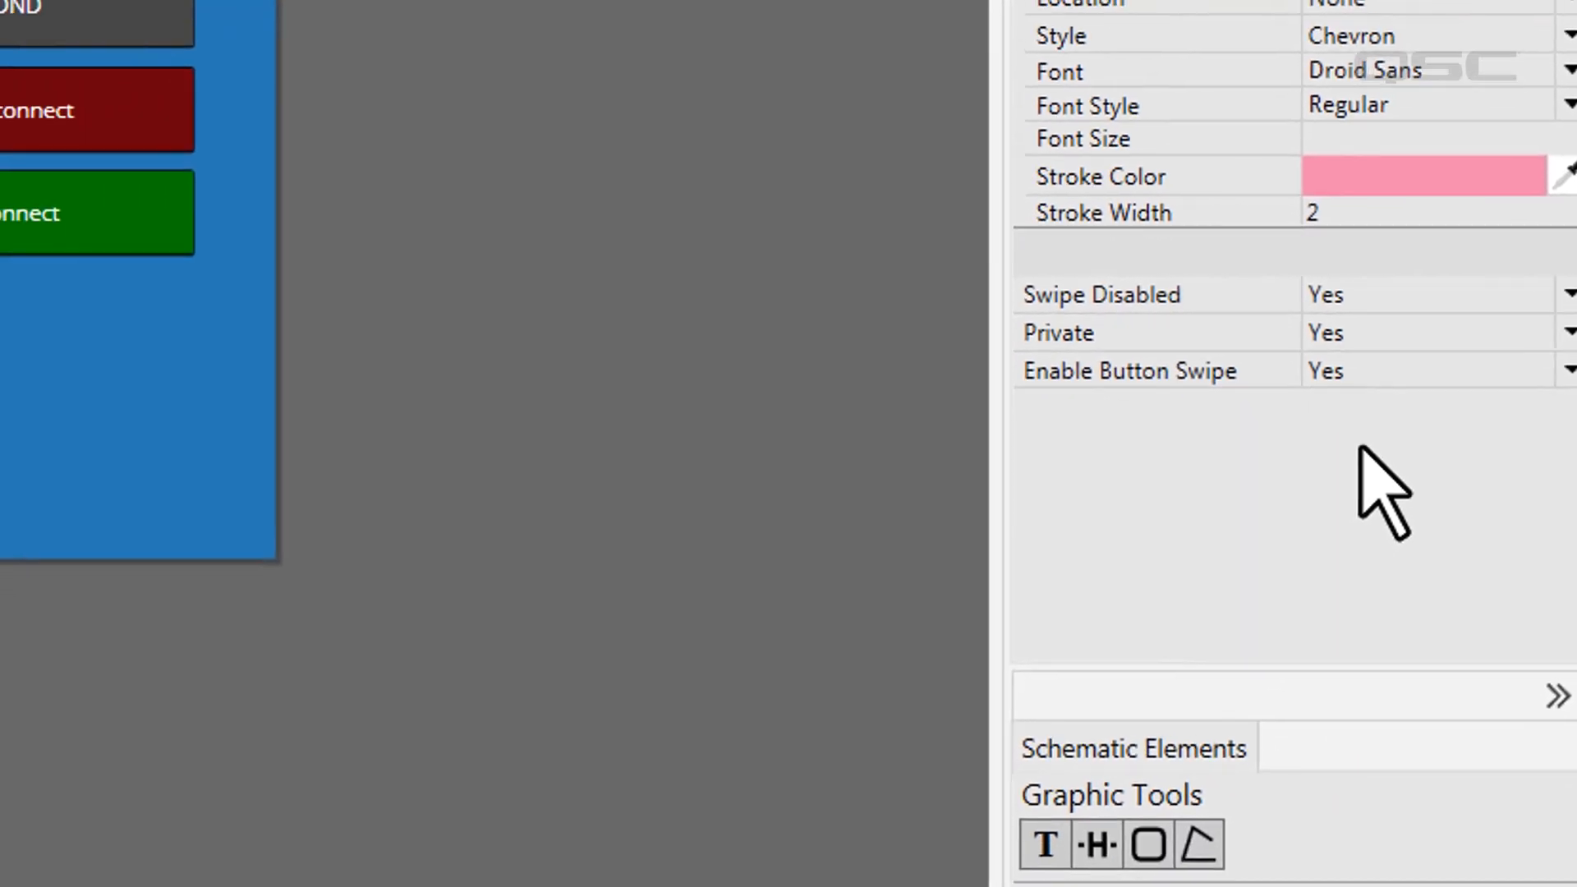
key("F6")
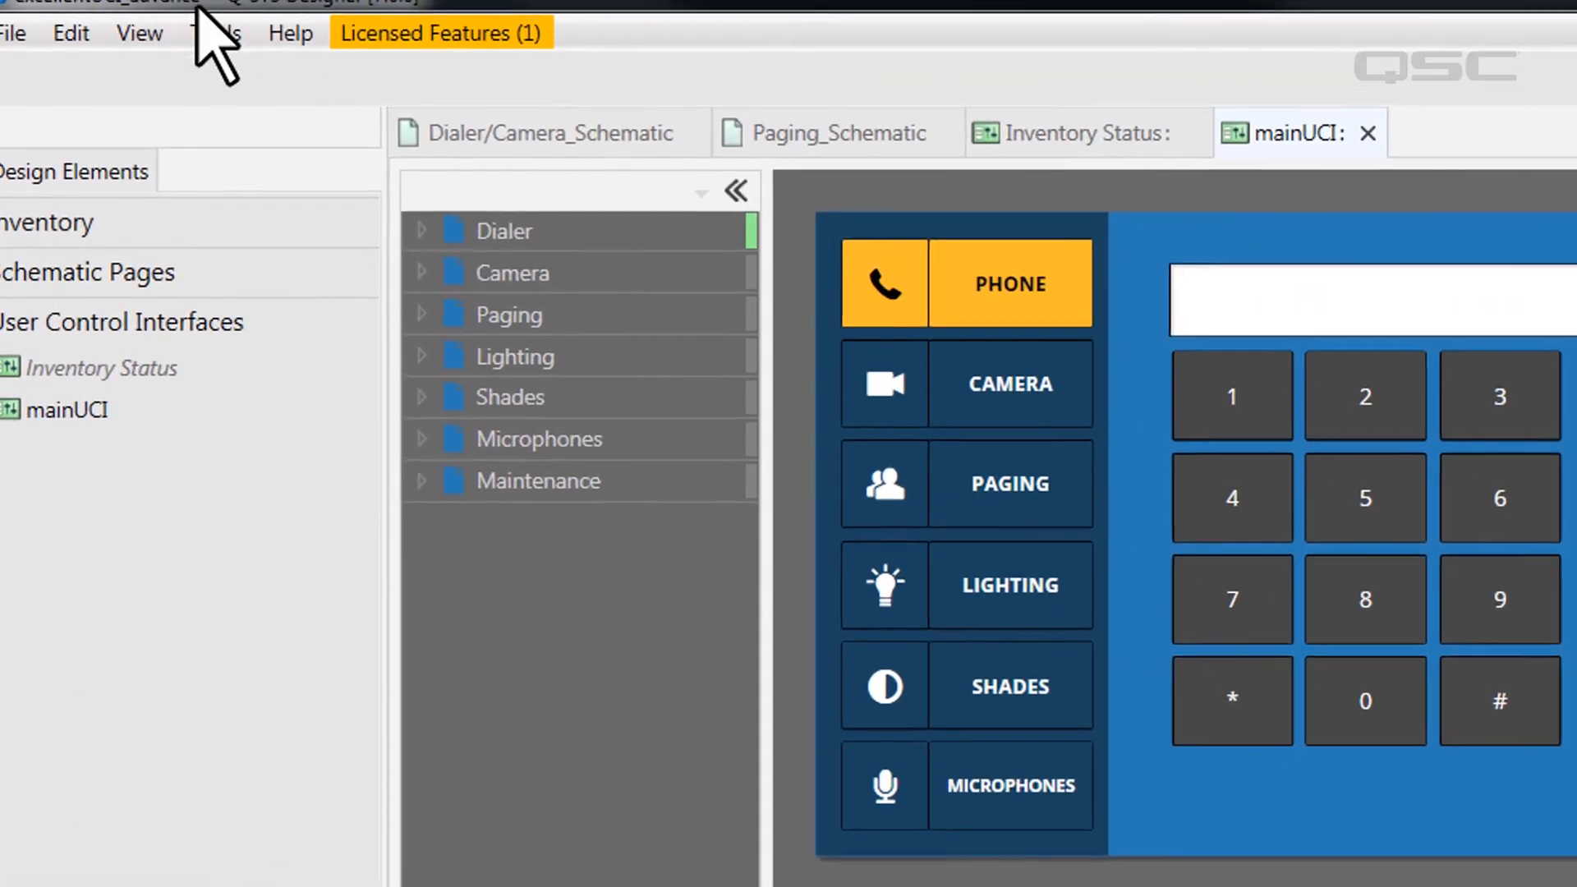
In Q-SYS Administrator, set Require User Logon to Yes for the mainUCI interface
left_click(215, 31)
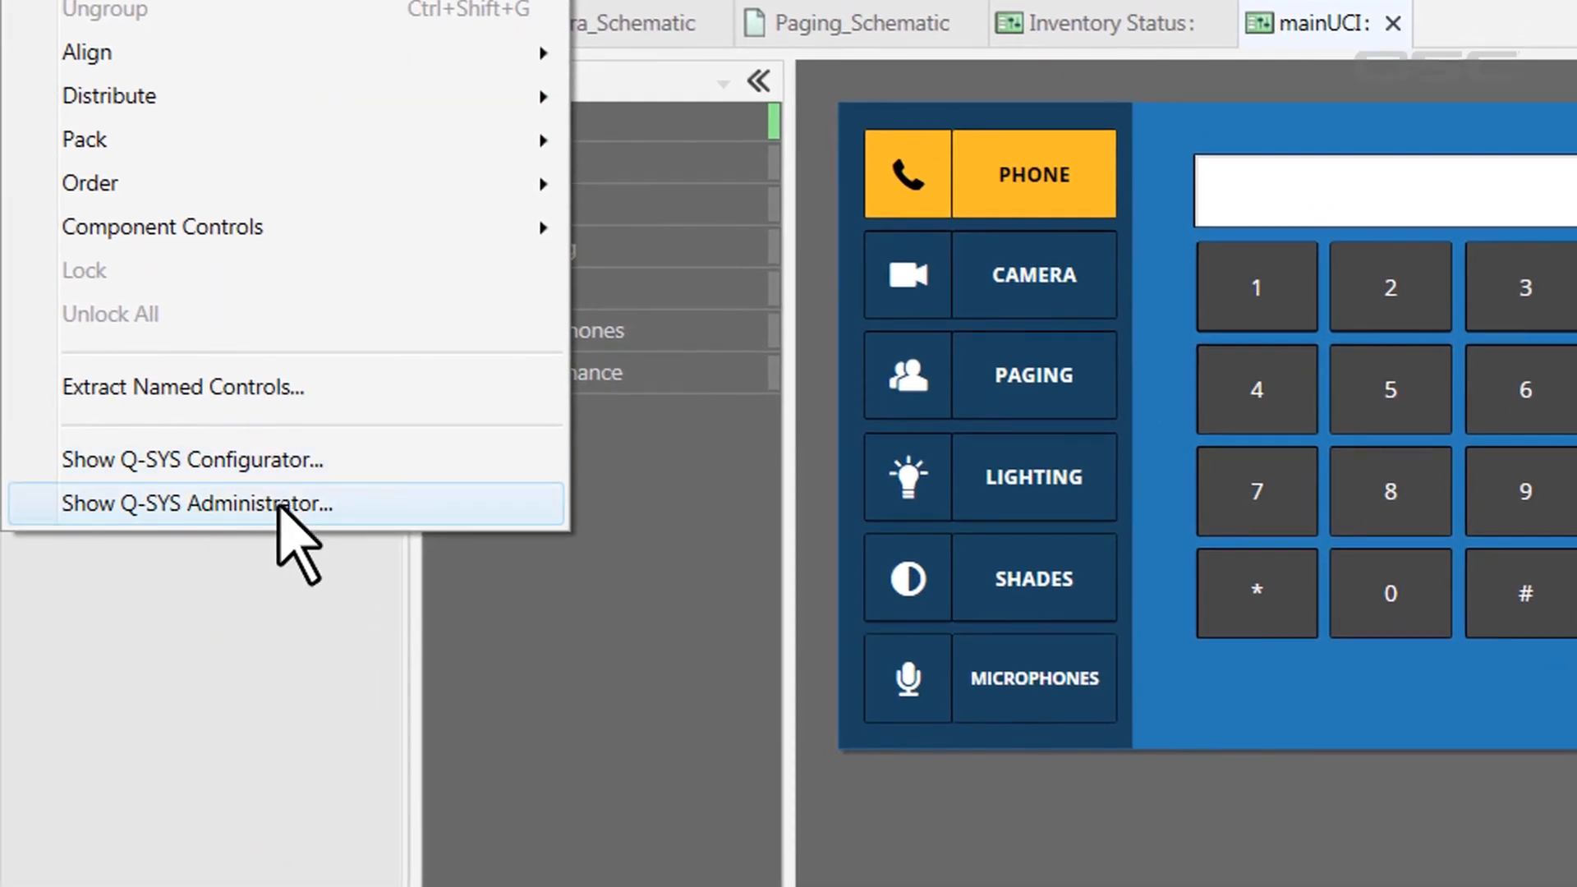
left_click(277, 503)
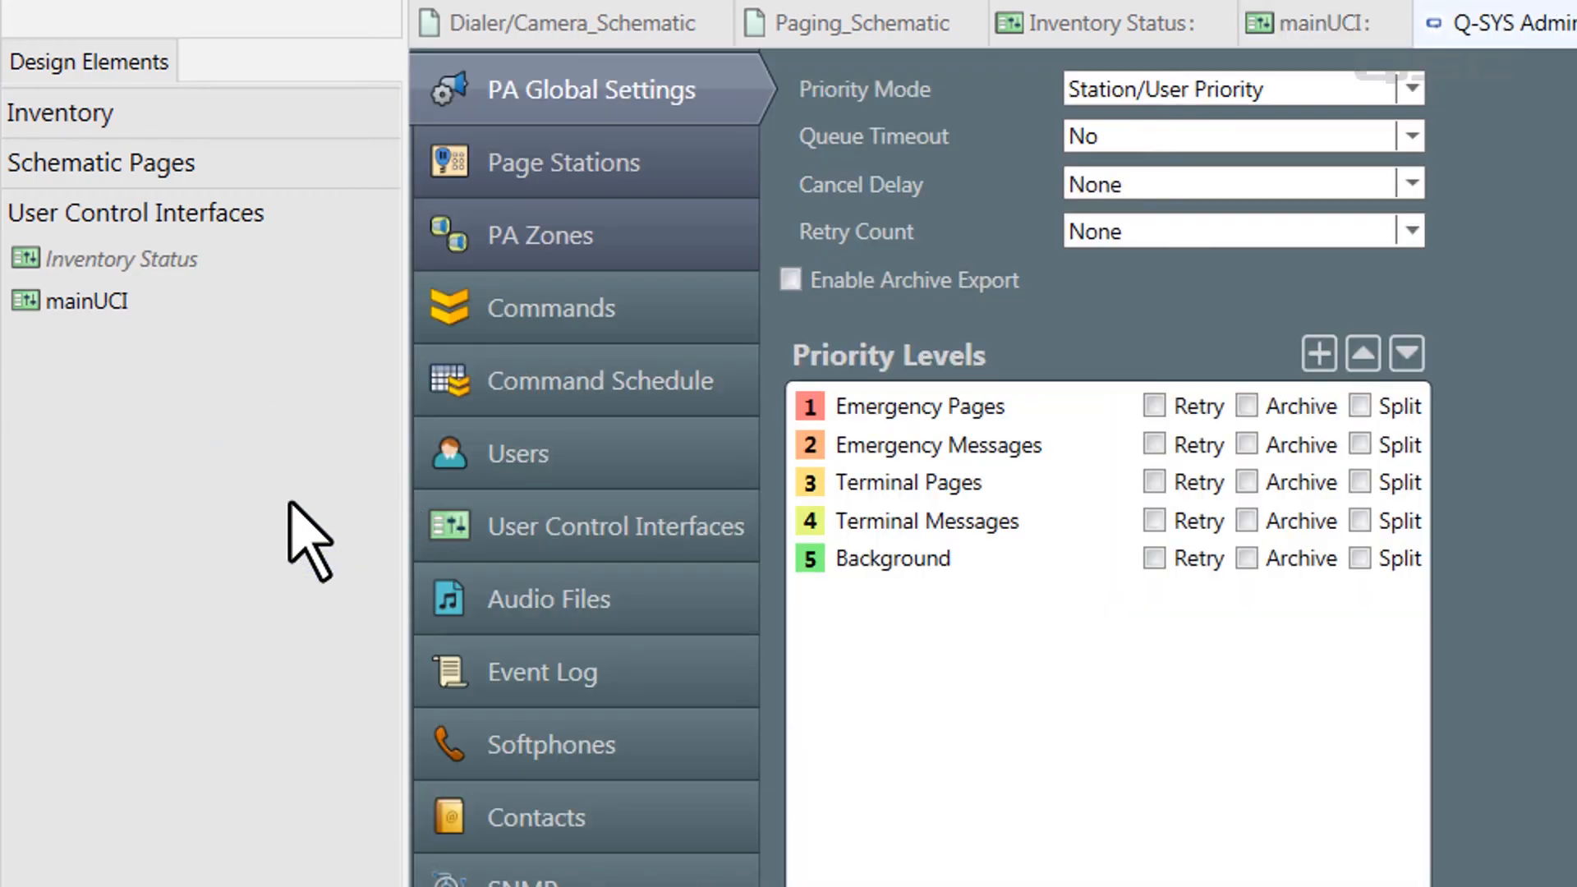
left_click(536, 530)
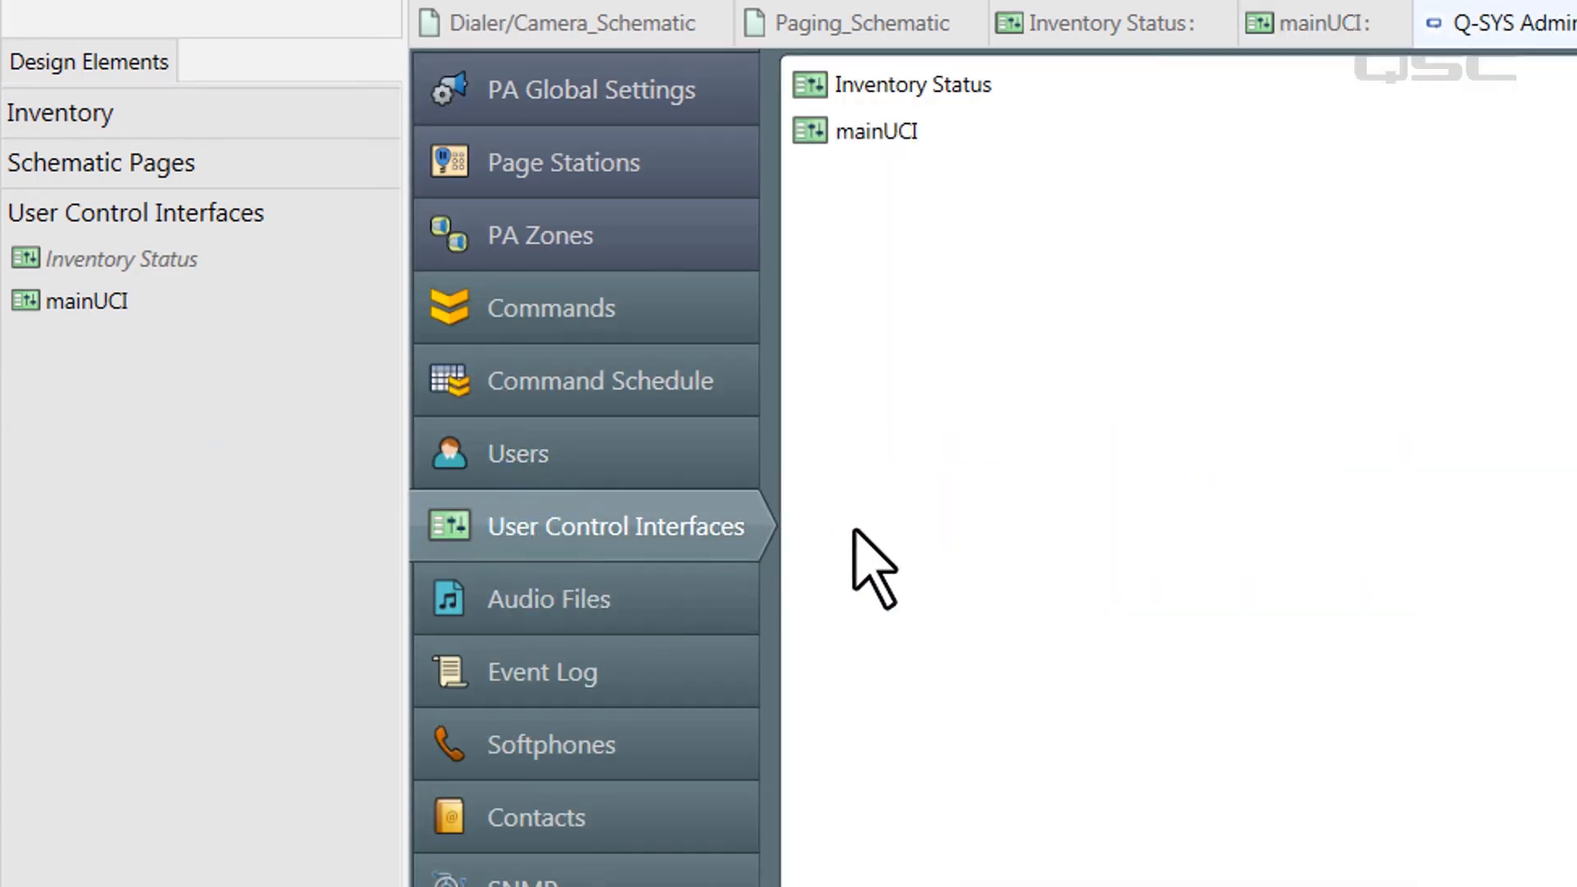
double_click(888, 131)
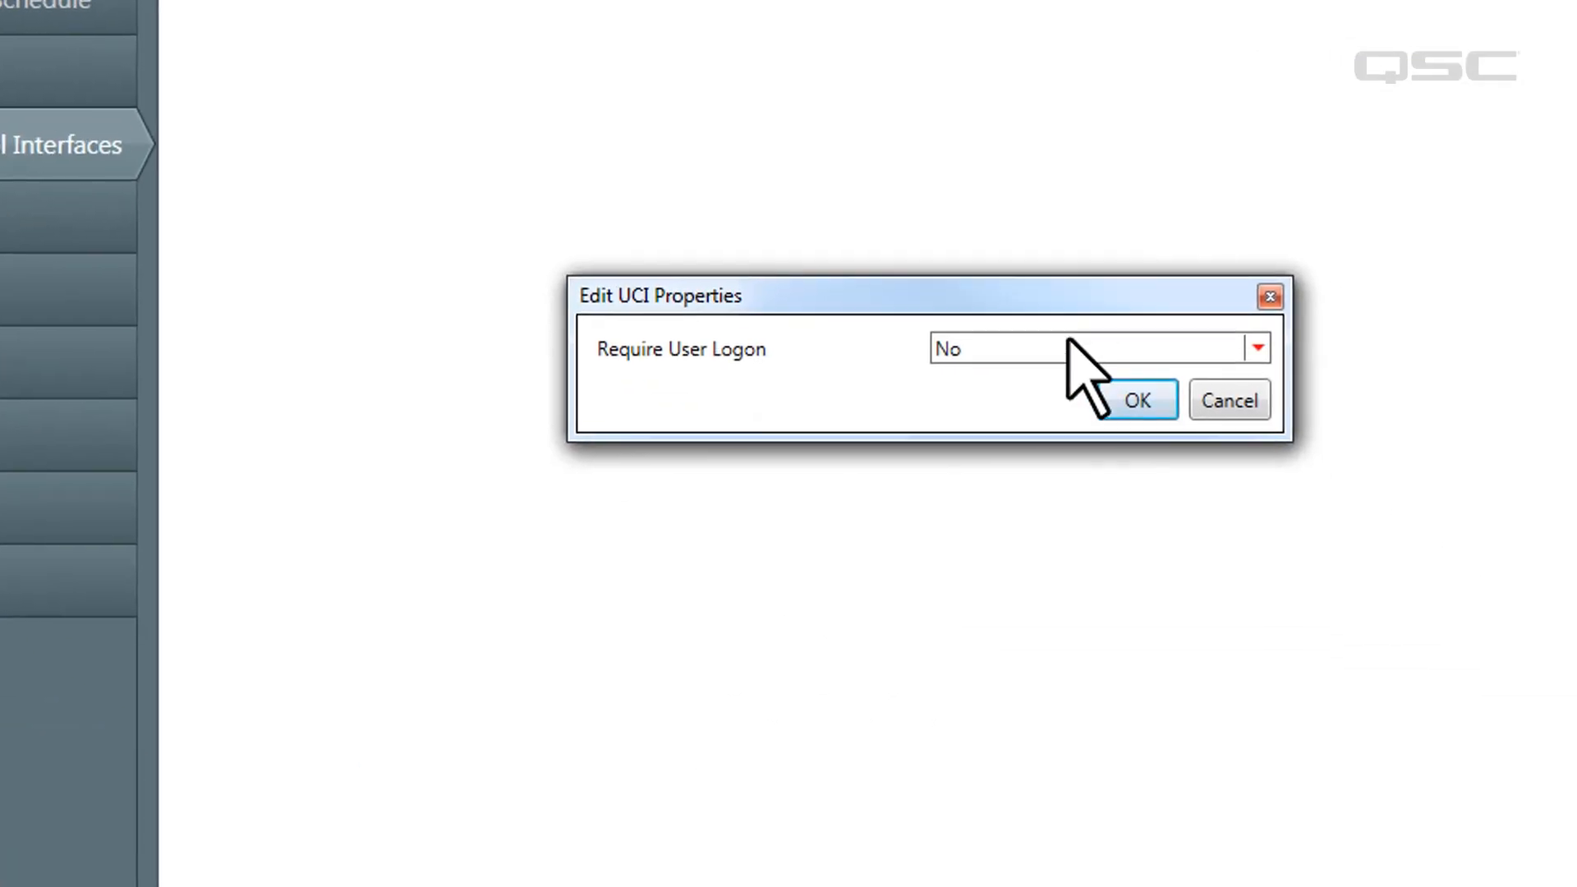
left_click(1068, 341)
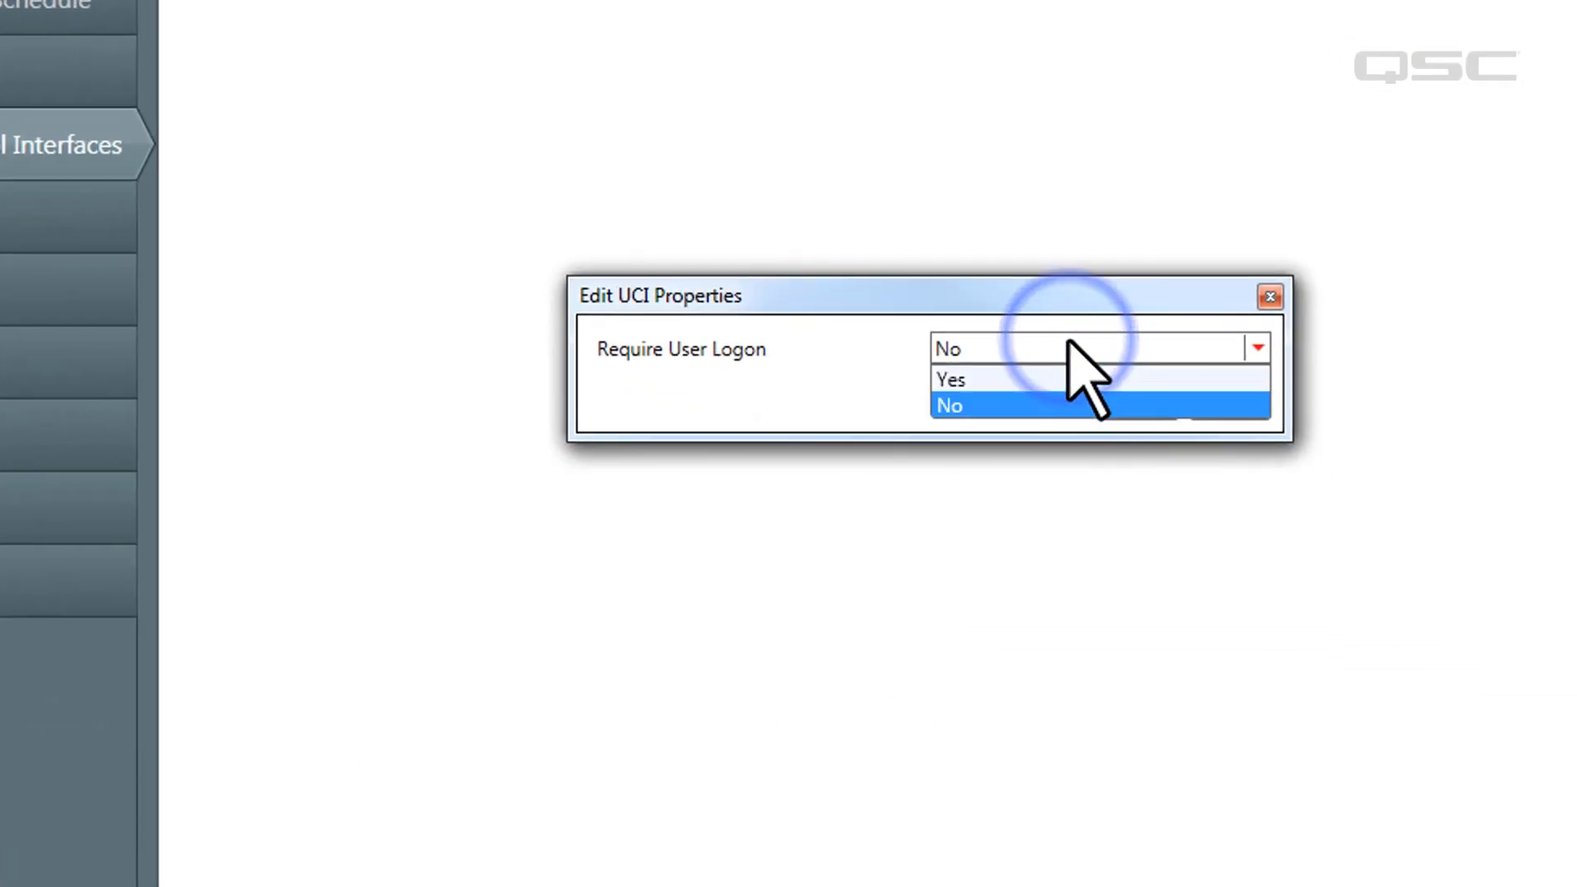
left_click(1031, 378)
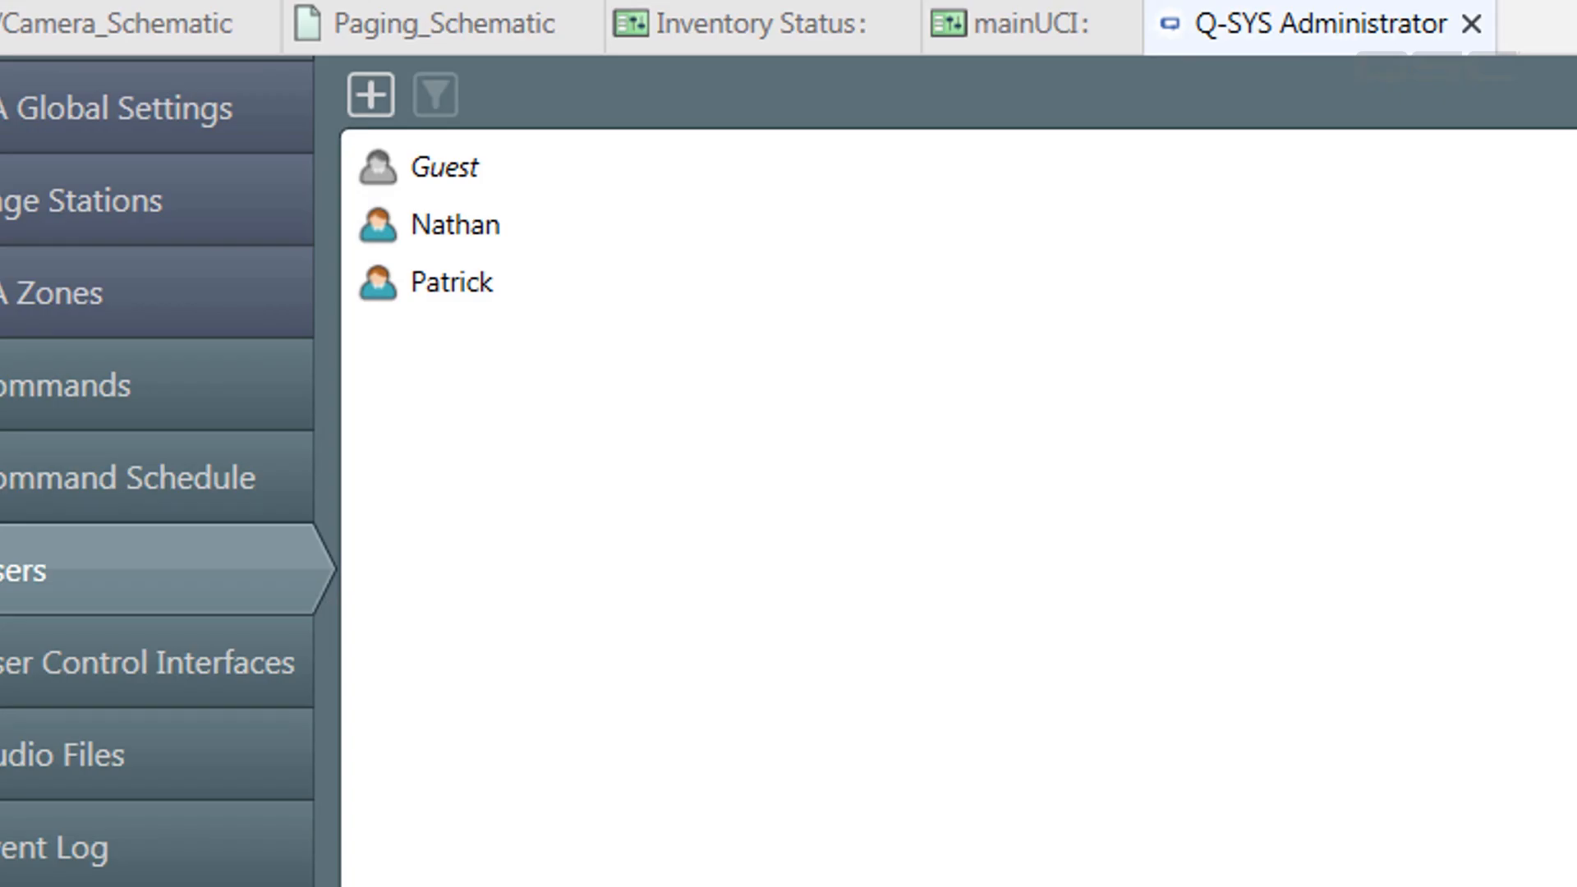
Close Q-SYS Administrator and stop running the design
left_click(1471, 23)
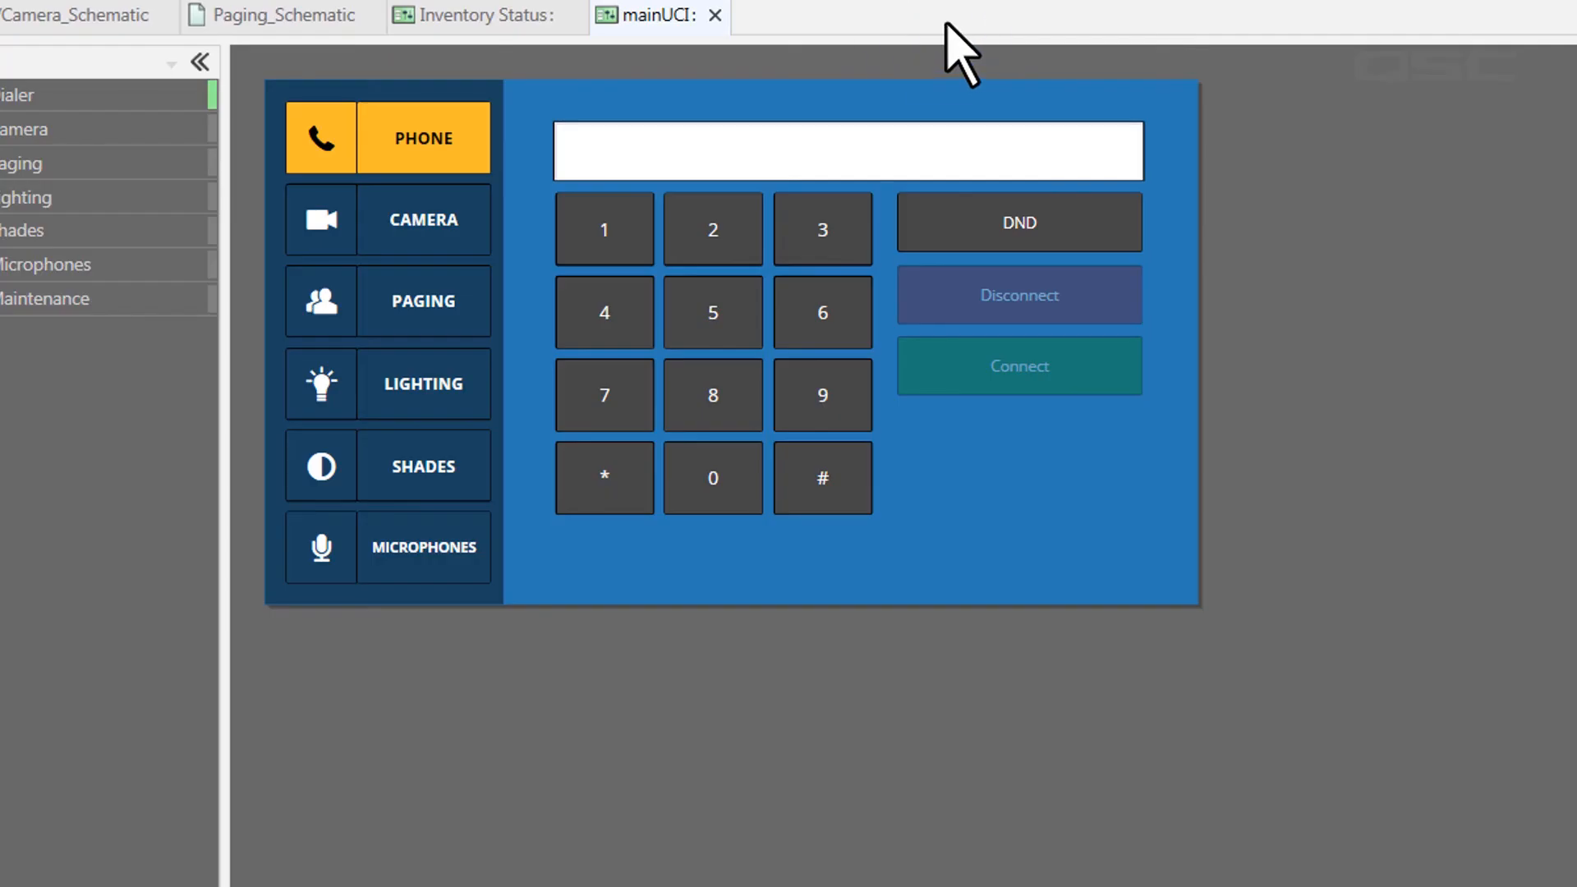
key("F7")
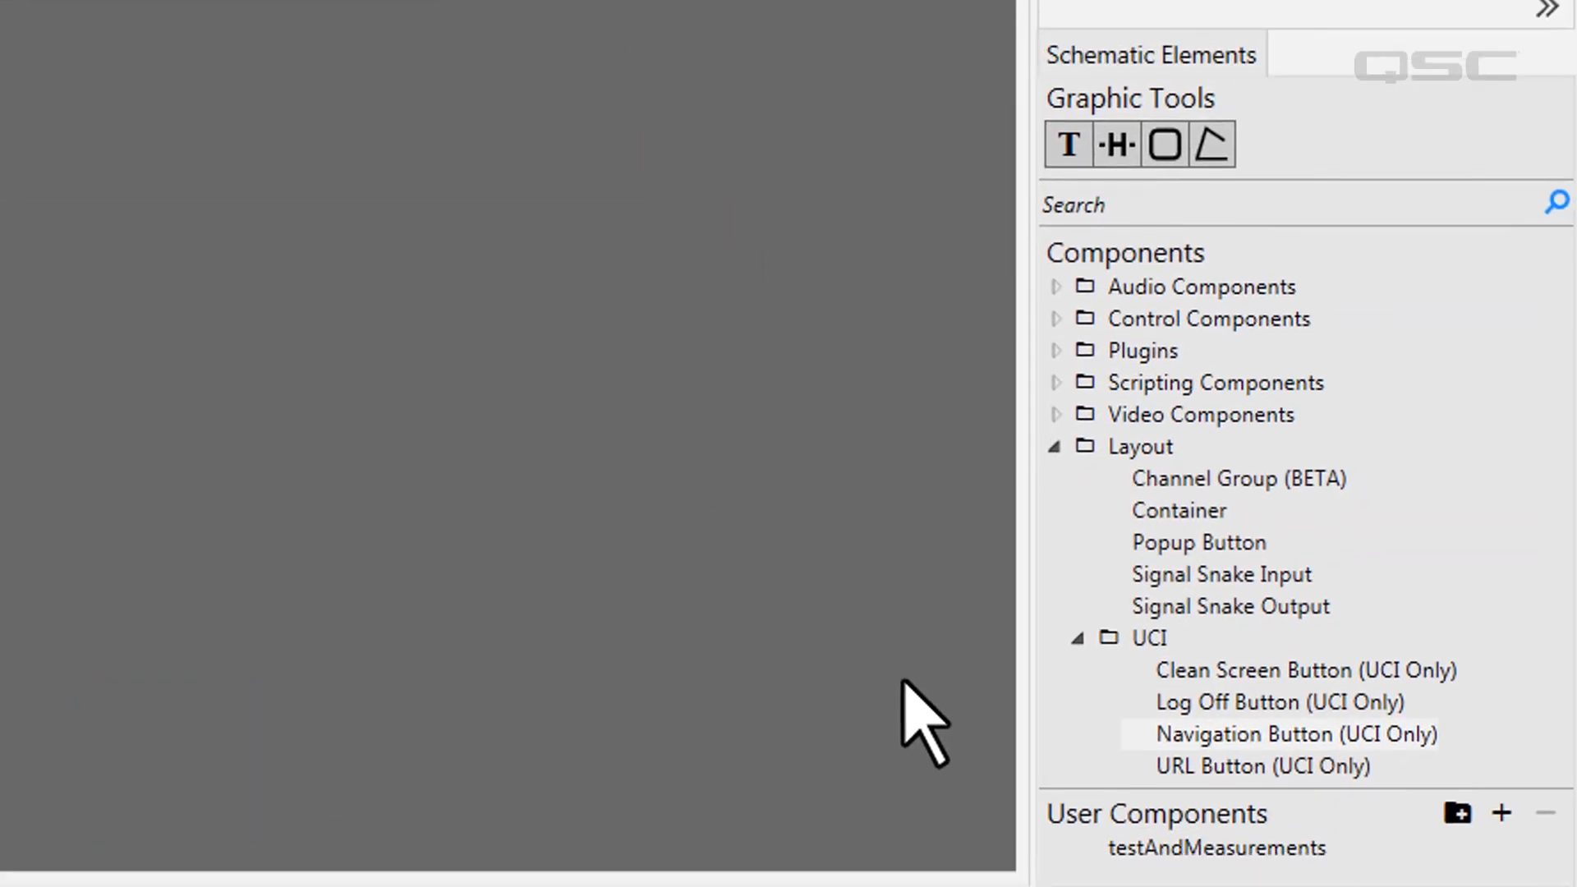
Add a Log Off Button below Connect on the Dialer page, with a Clean Screen Button just above it
left_click_drag(1173, 708, 133, 0)
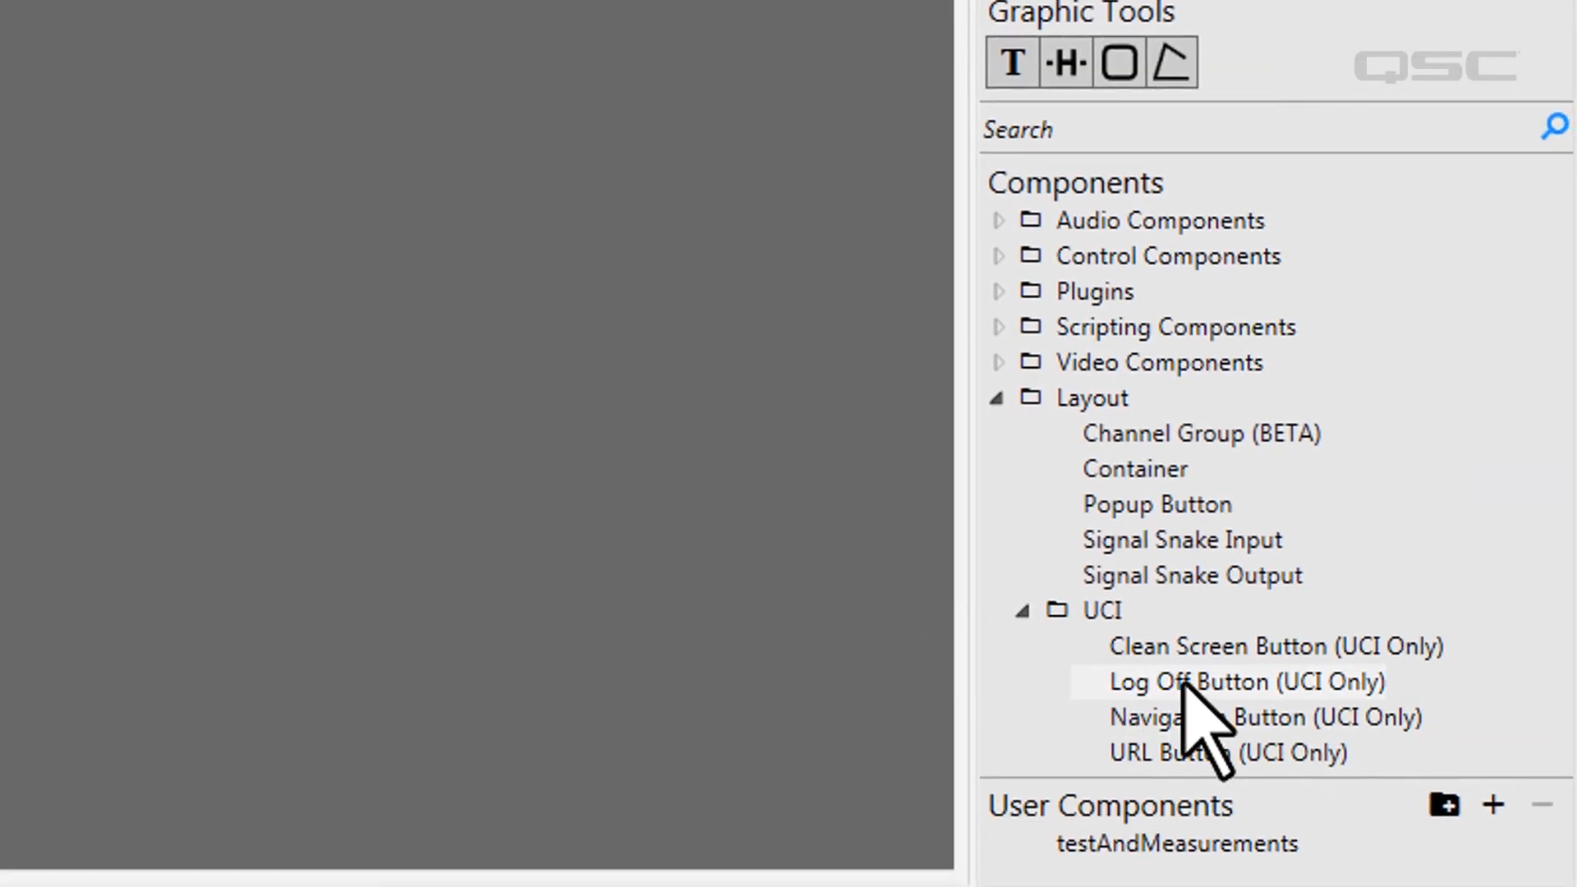
left_click_drag(1182, 648, 0, 0)
left_click_drag(715, 382, 716, 384)
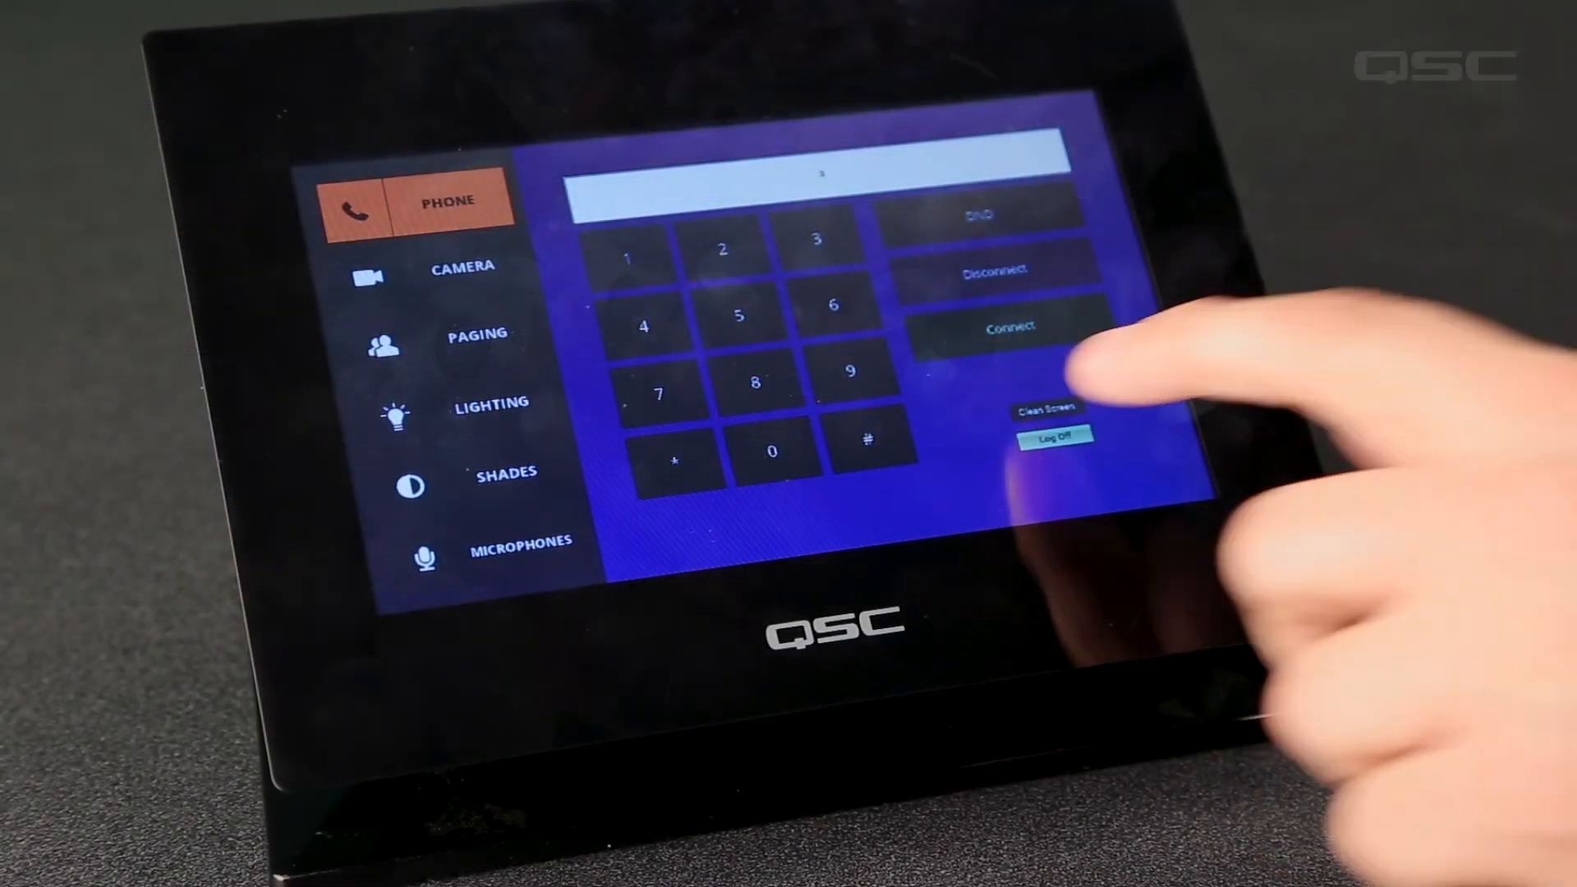
left_click(1045, 408)
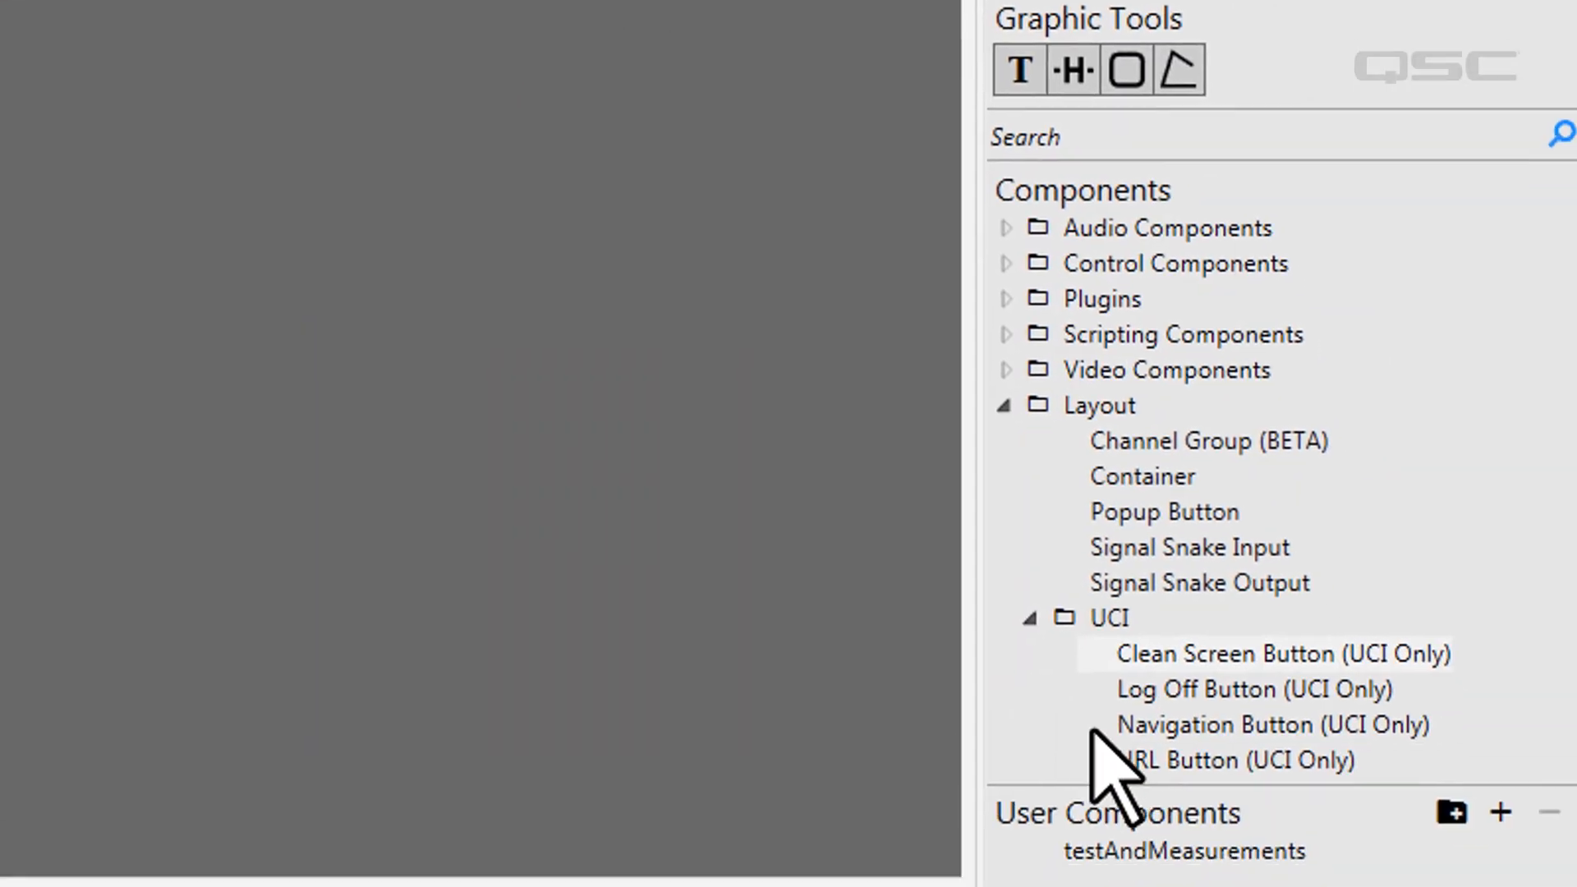
Add a URL Button between Connect and the Clean Screen button on the Dialer page
left_click(1105, 747)
left_click_drag(1084, 735, 712, 310)
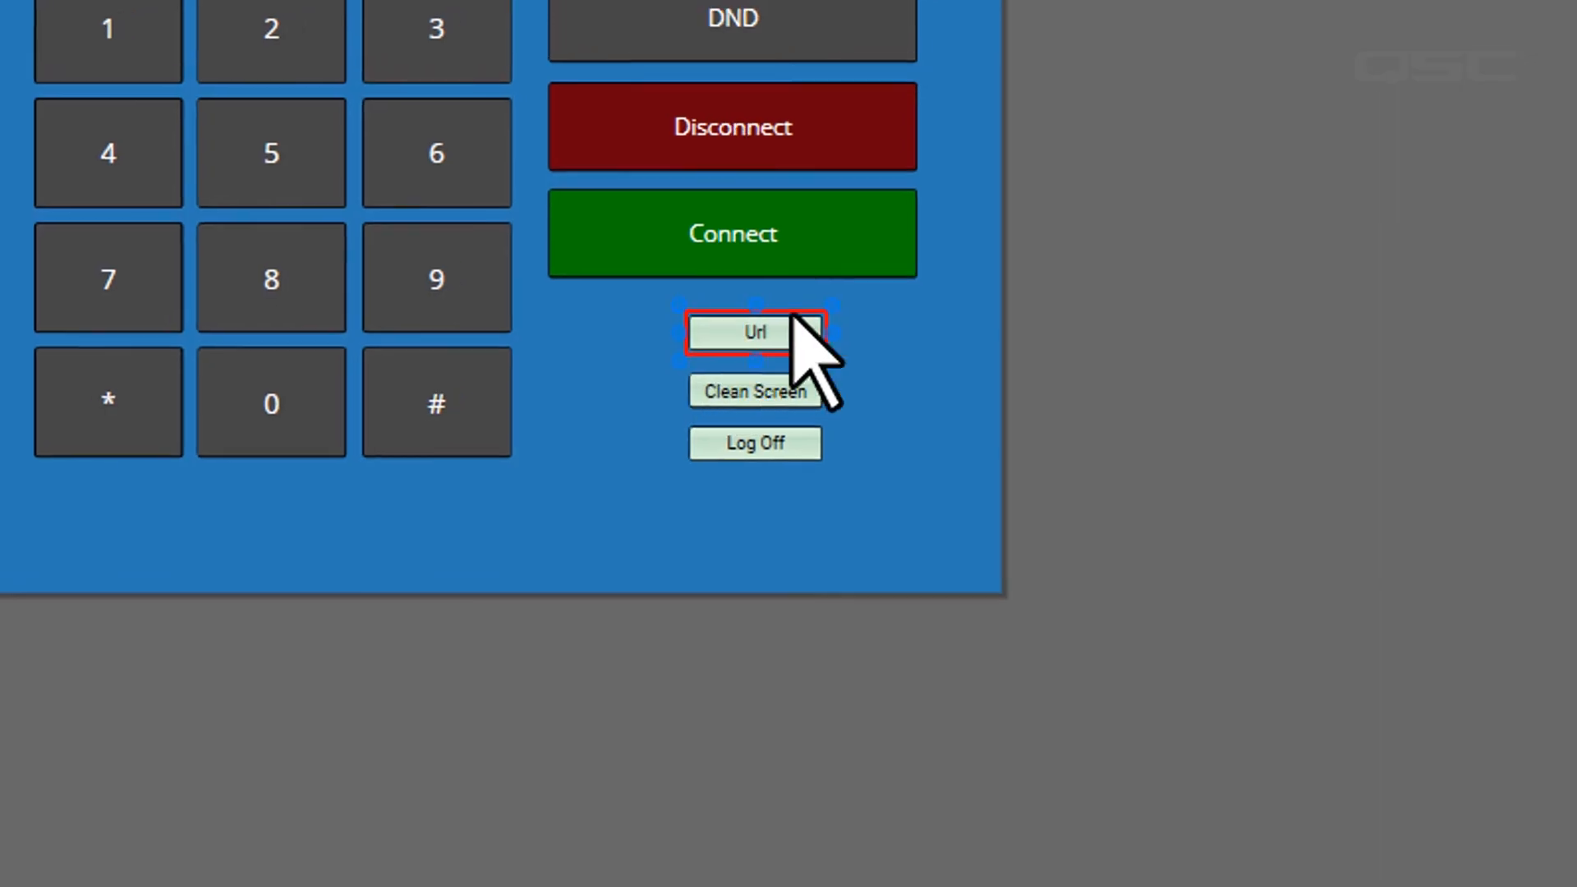